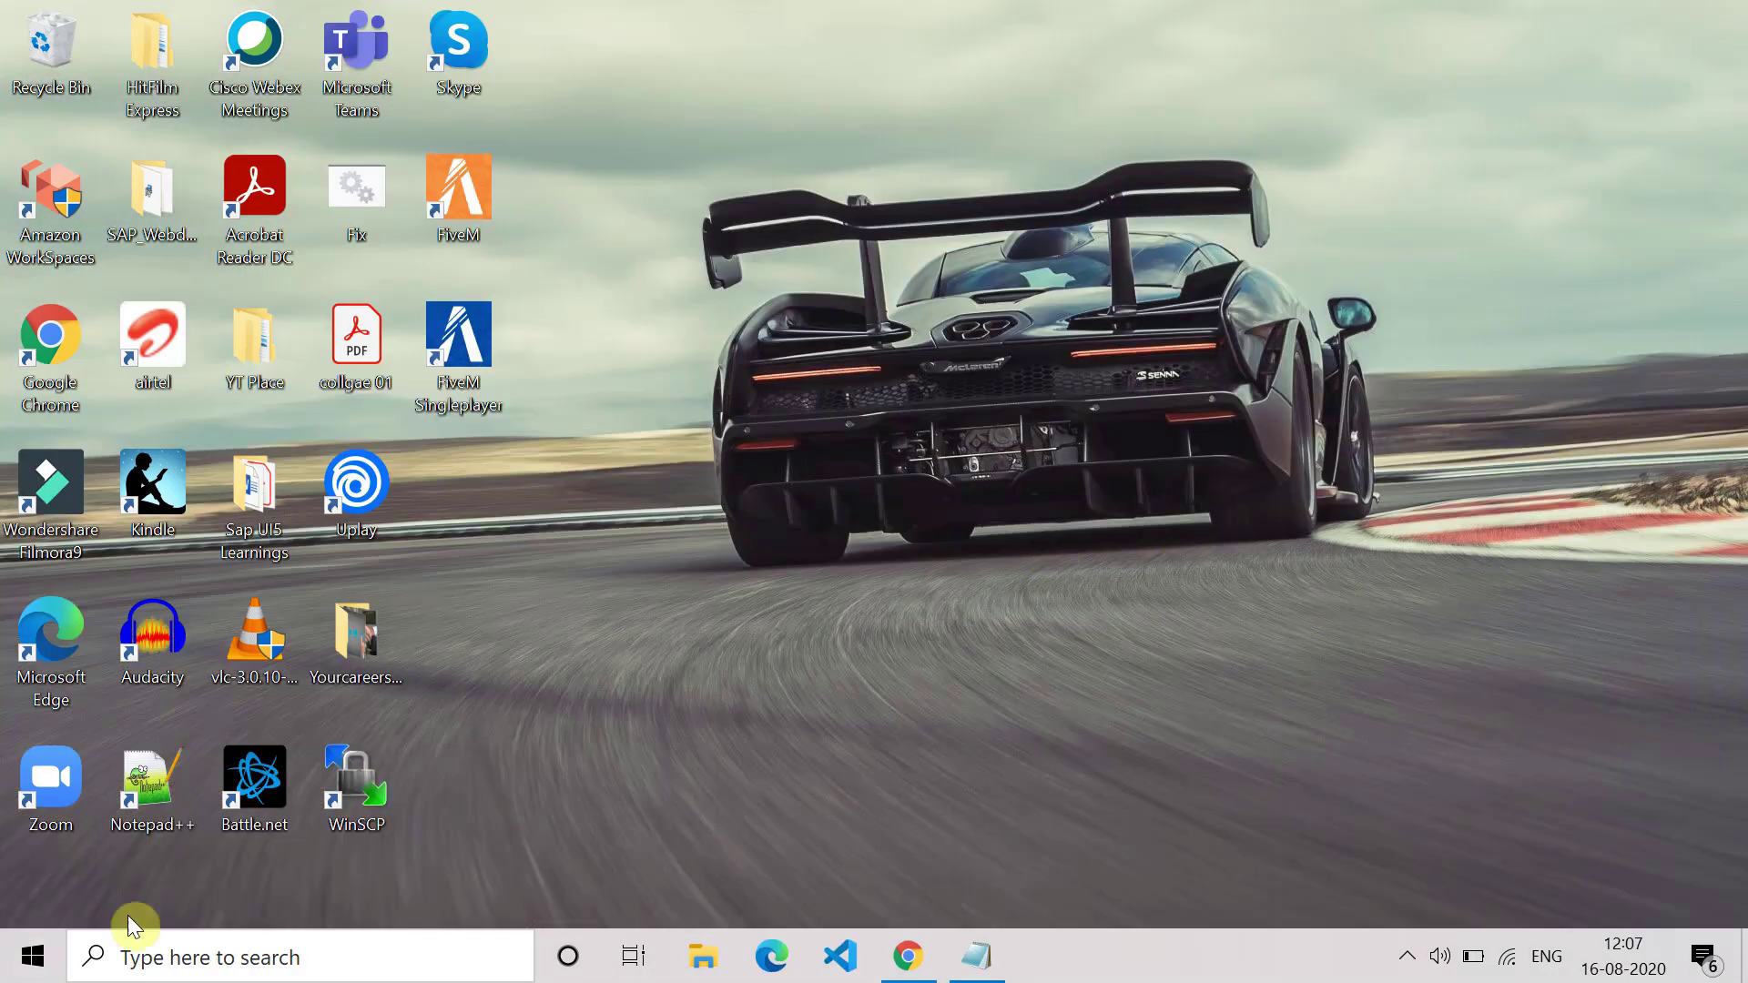
# Step: Search for cmd and launch Command Prompt as administrator
pyautogui.click(36, 965)
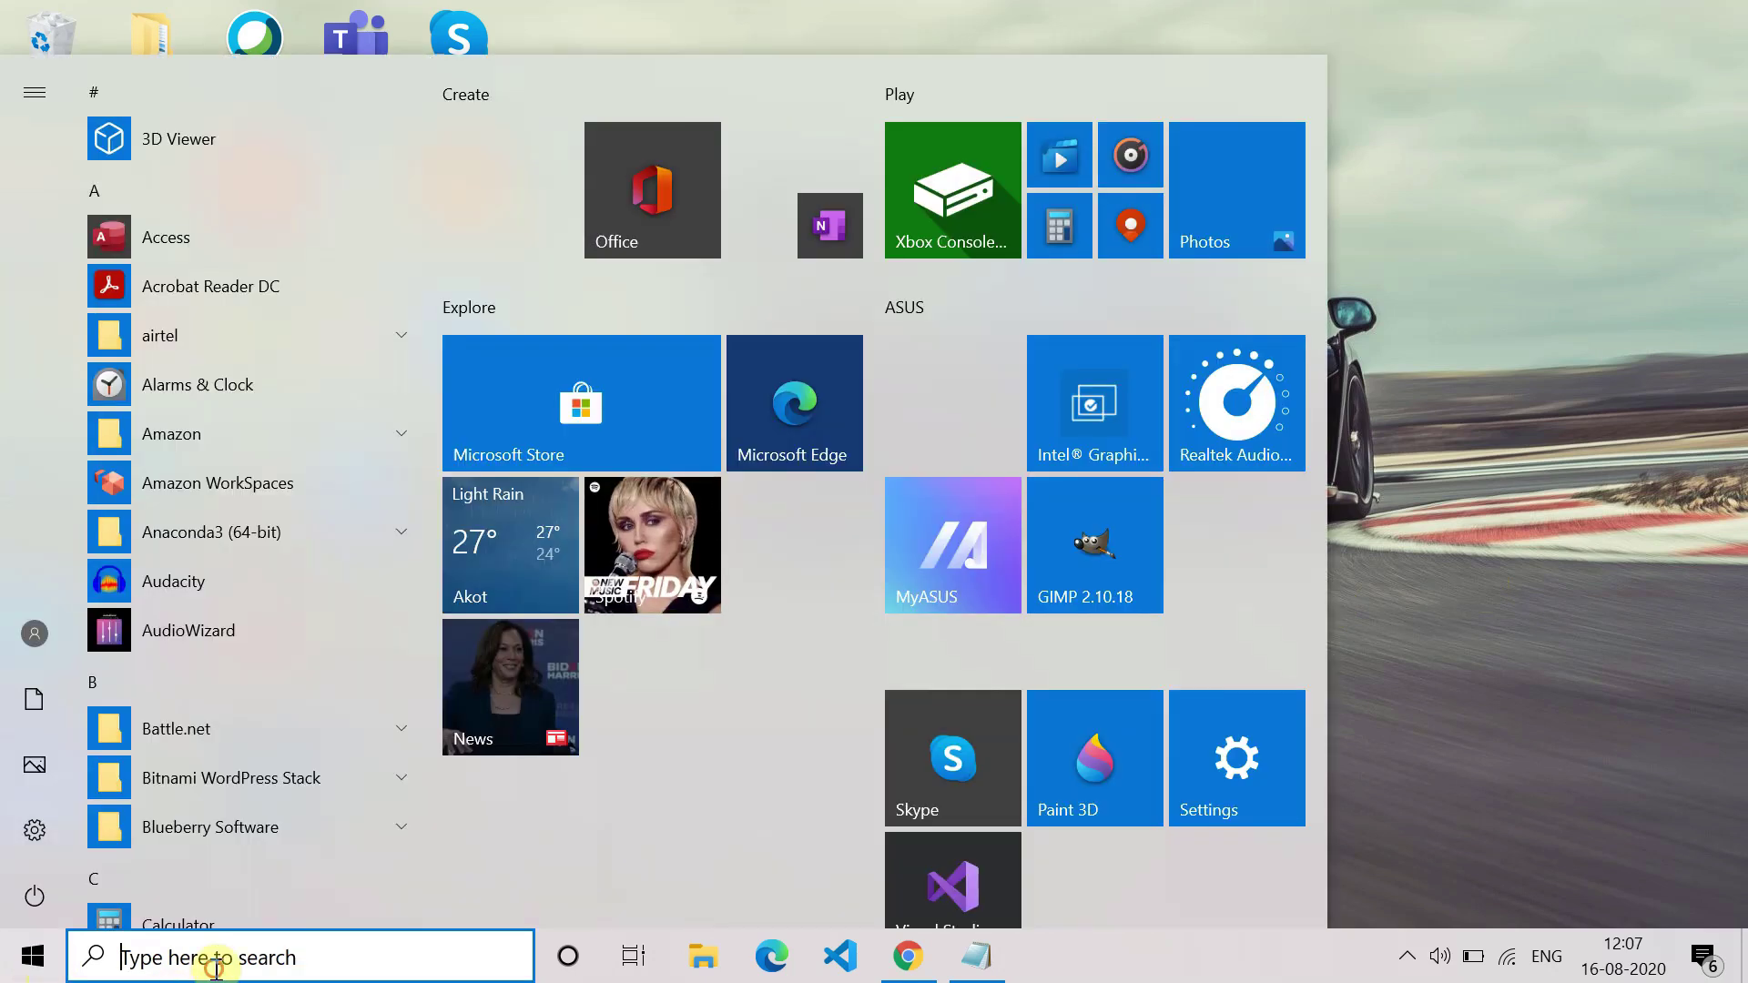
pyautogui.click(214, 958)
pyautogui.write('c')
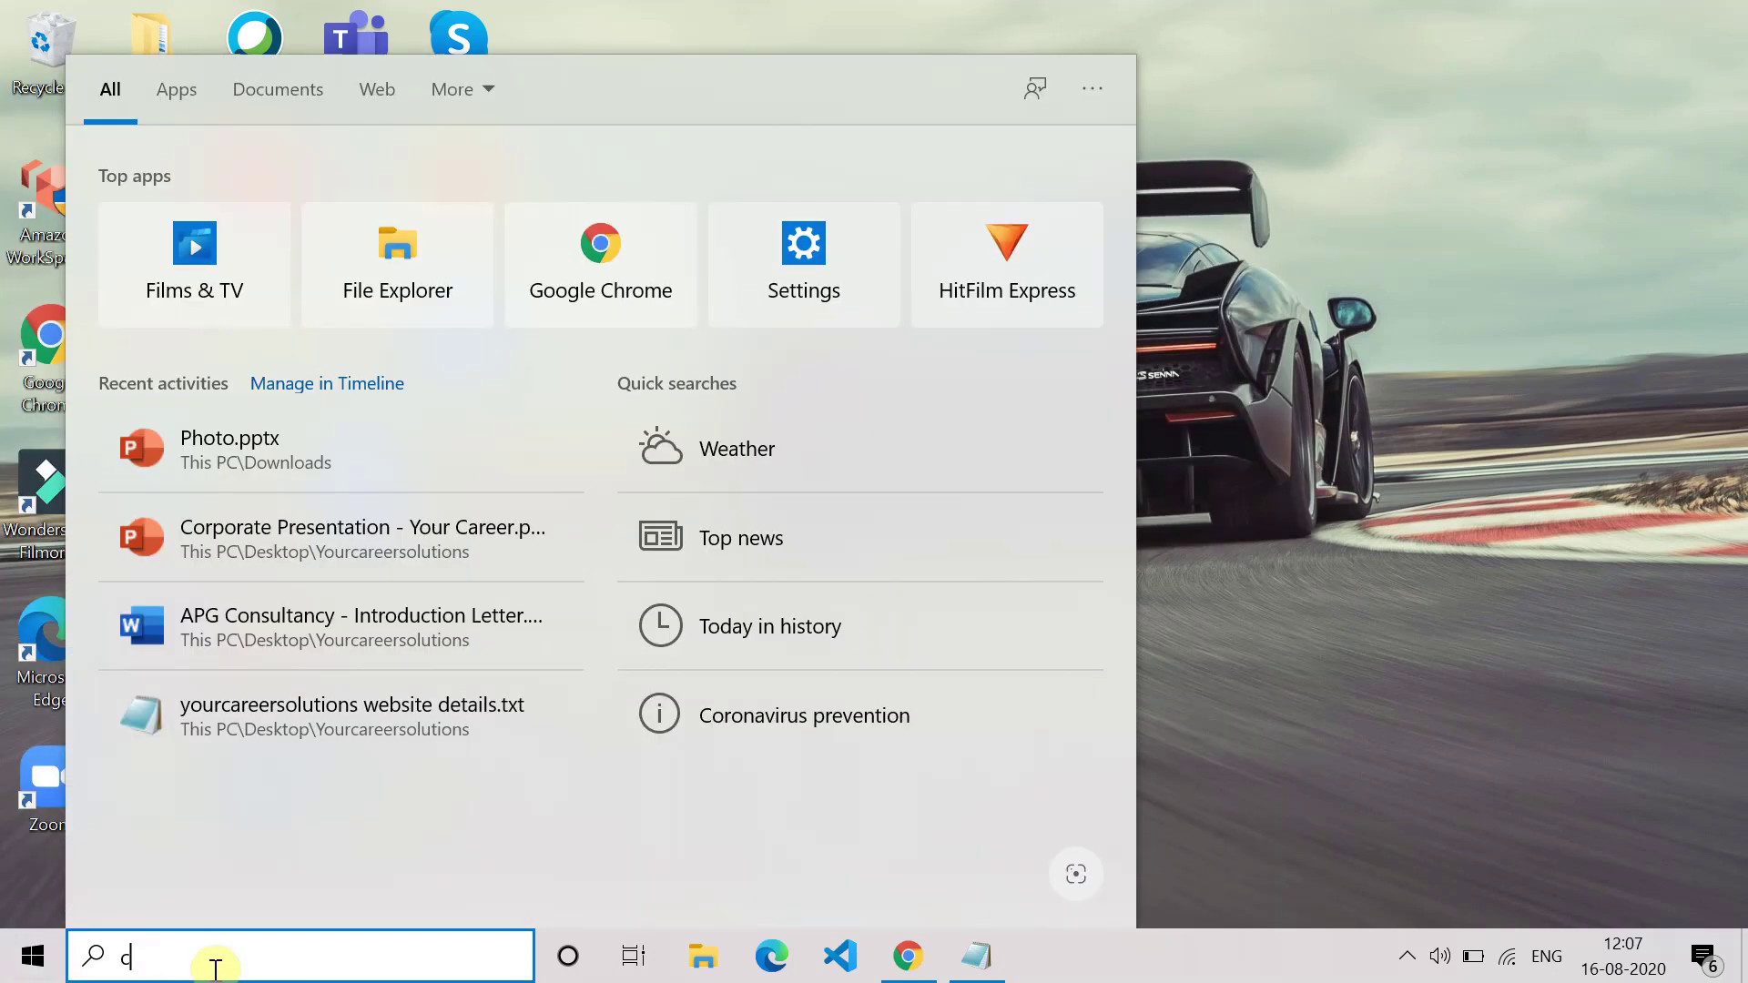
pyautogui.write('md')
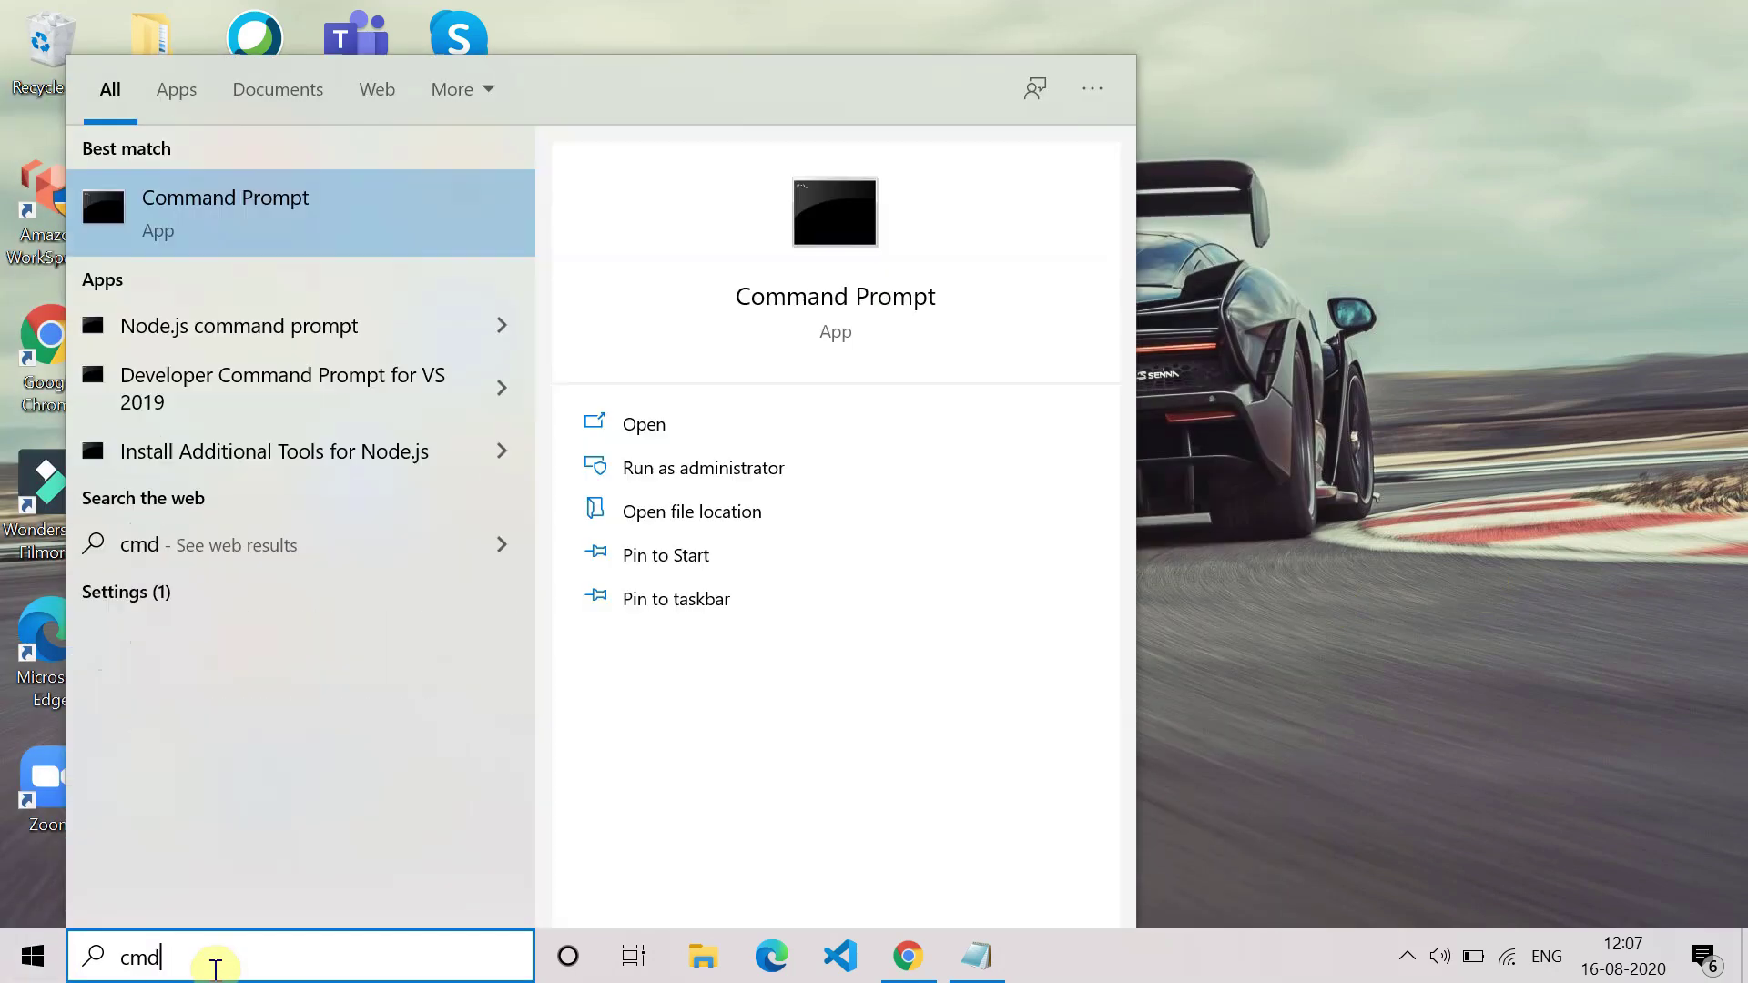
pyautogui.click(767, 467)
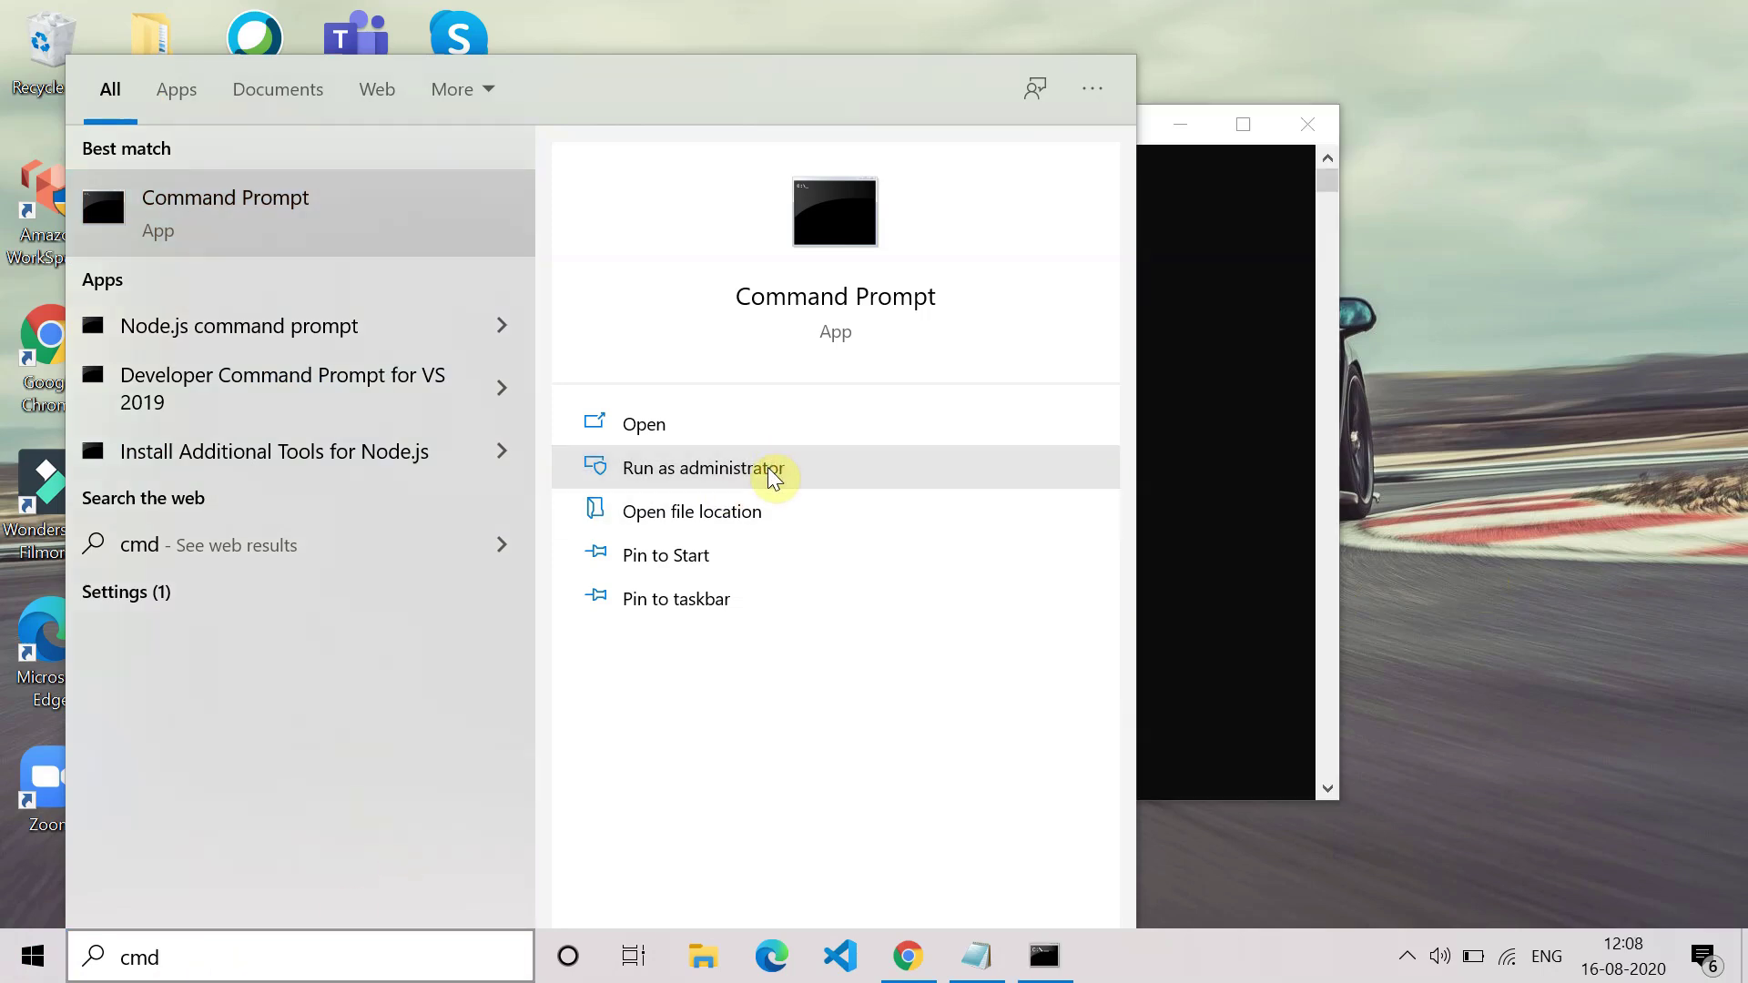
pyautogui.click(1173, 312)
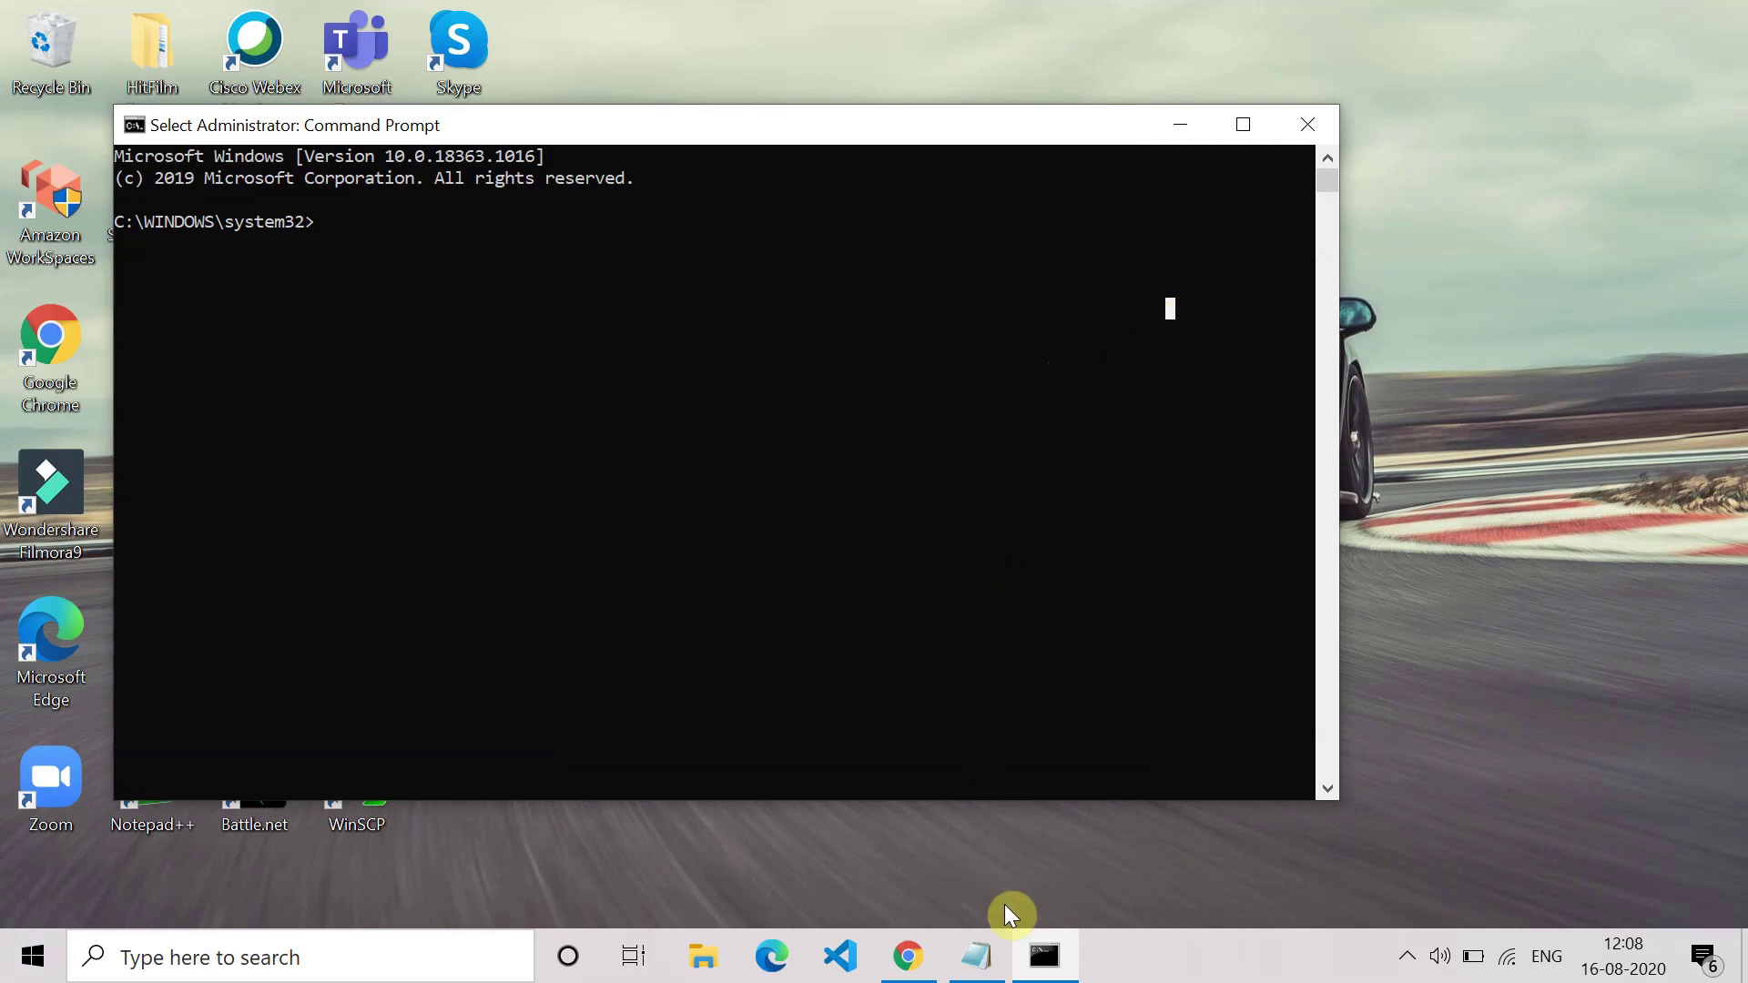
# Step: Copy netcfg -d from Notepad, paste it at the admin prompt and run it
pyautogui.click(976, 956)
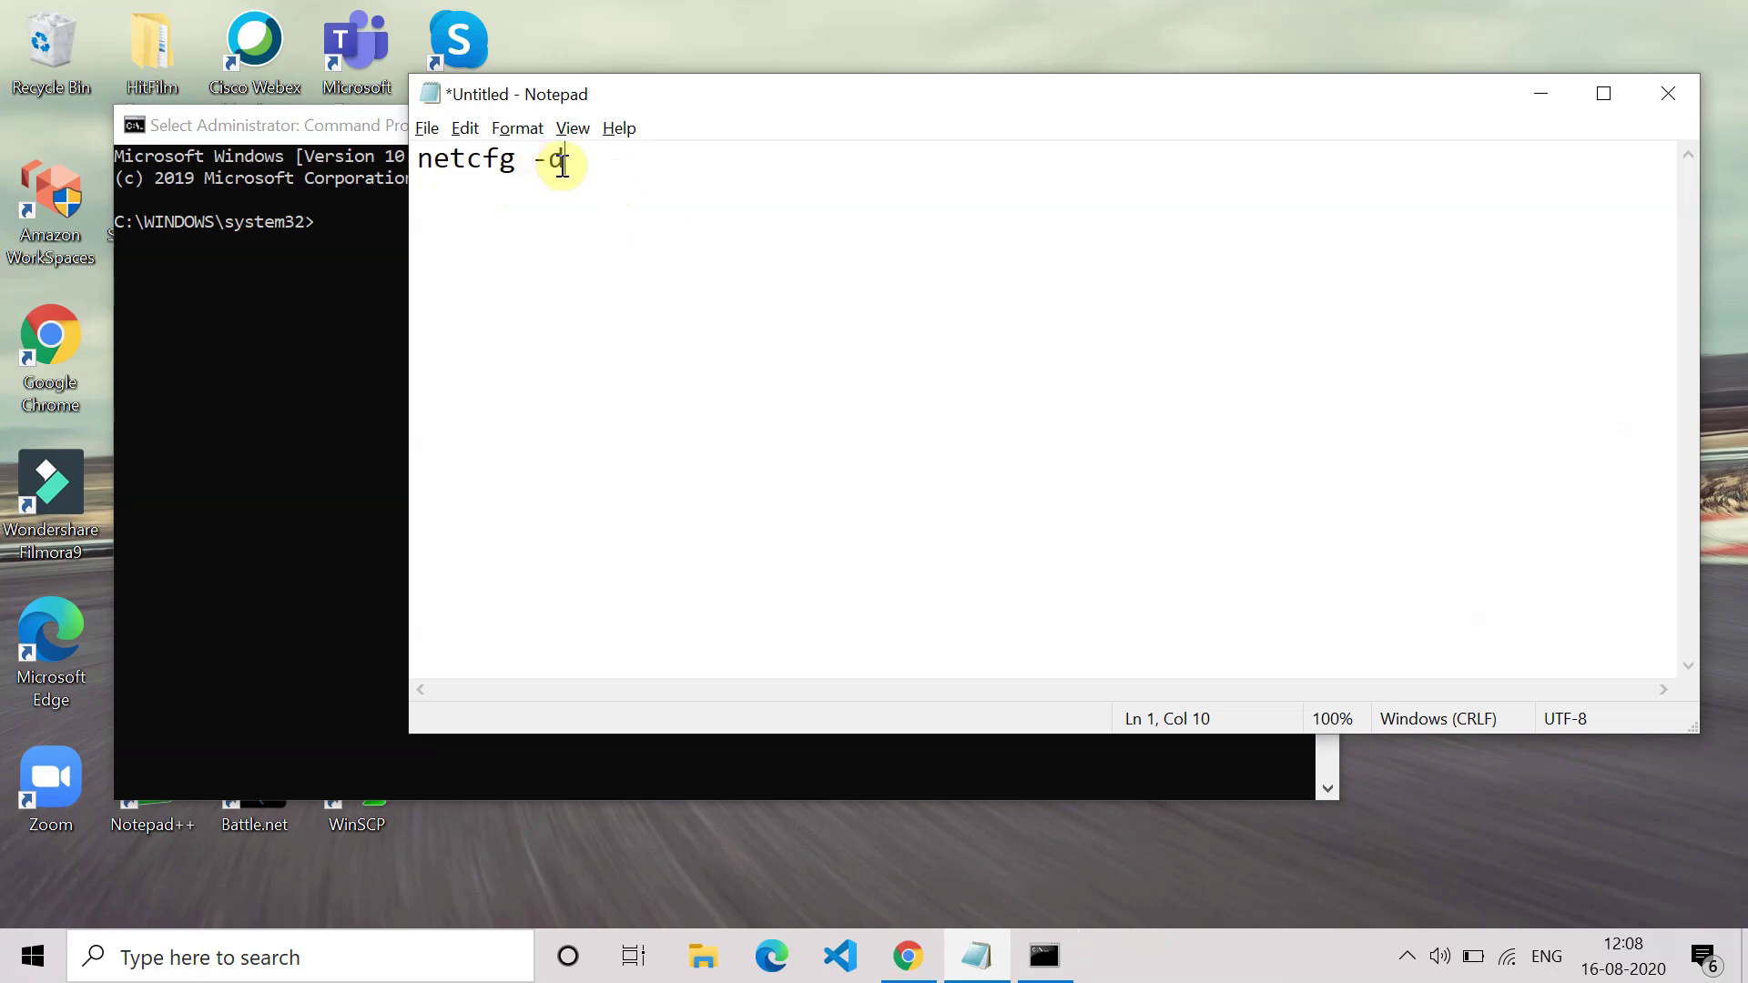
pyautogui.moveTo(563, 164); pyautogui.dragTo(417, 179)
pyautogui.press('super+c')
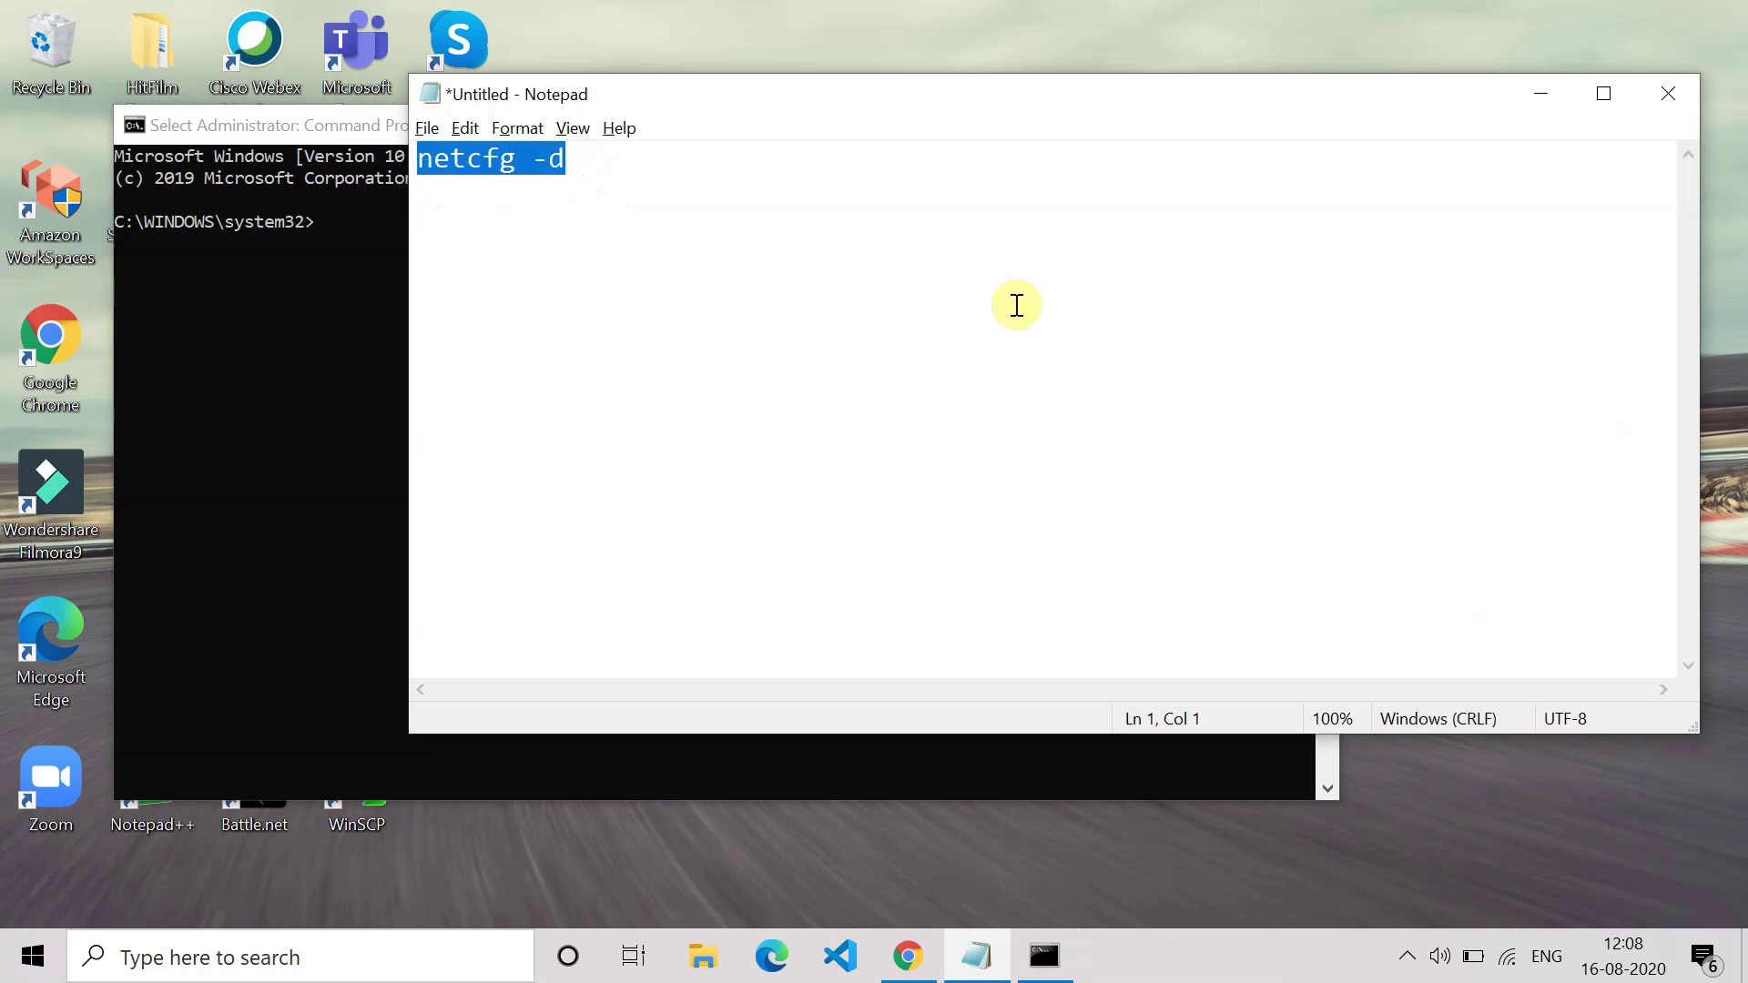
pyautogui.click(1542, 94)
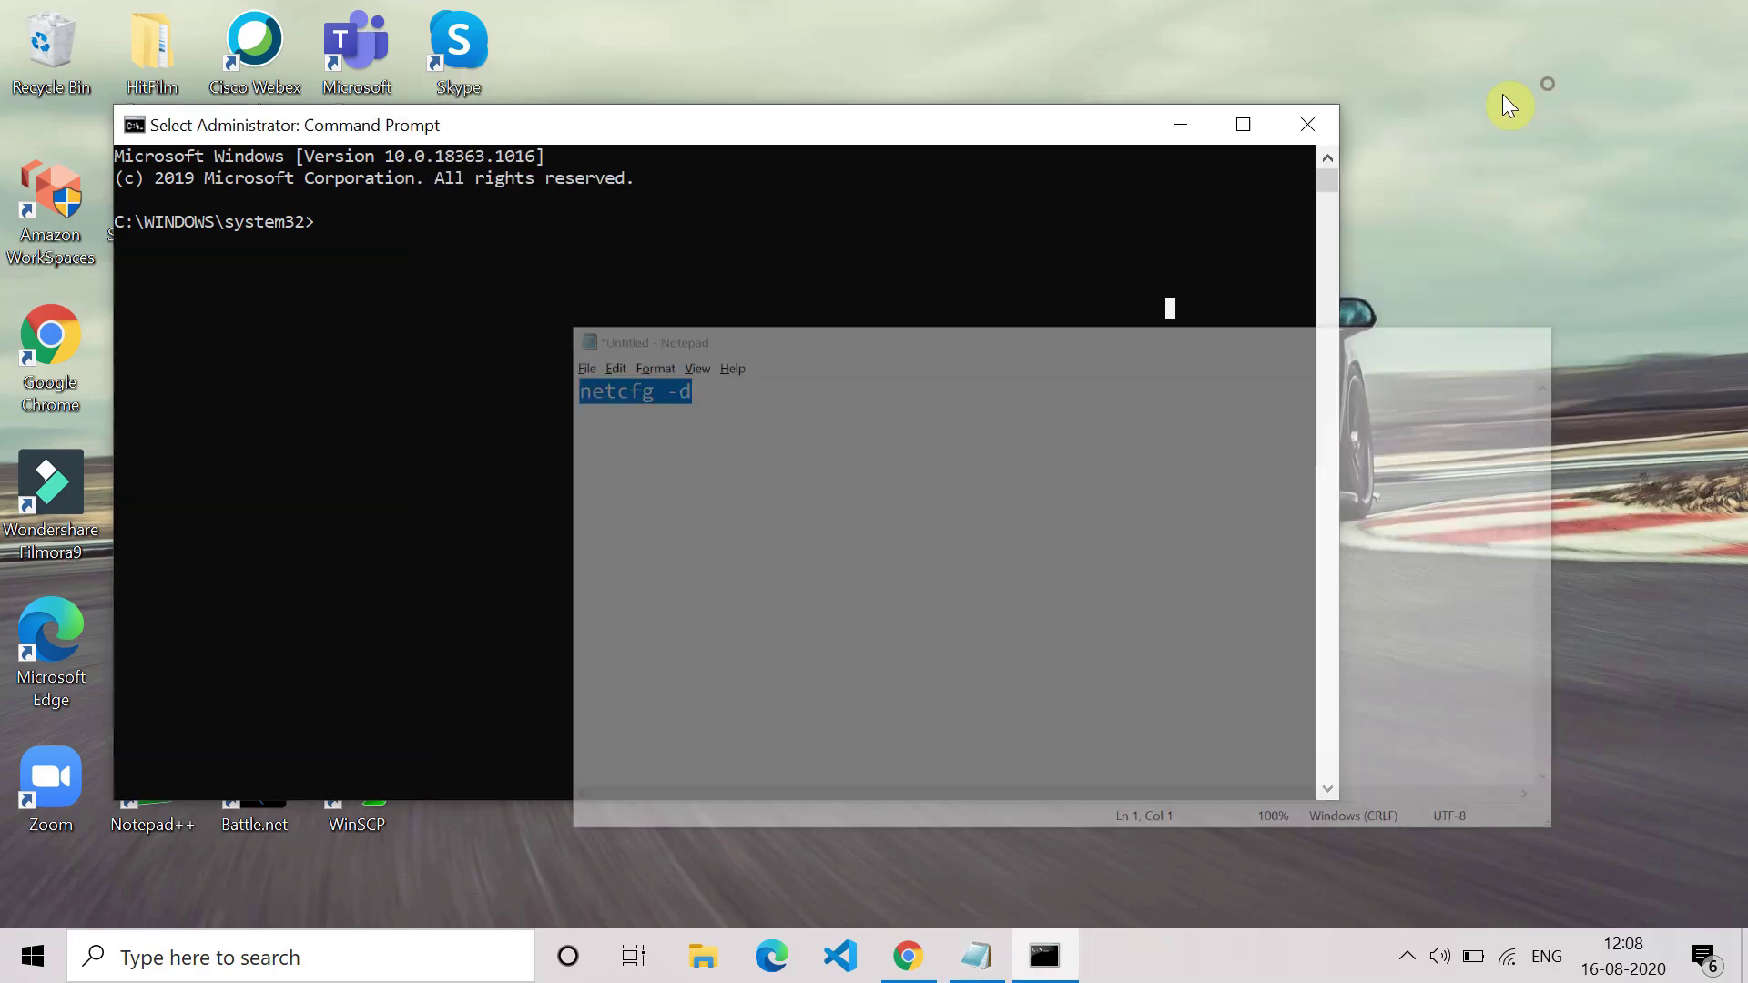
pyautogui.rightClick(478, 272)
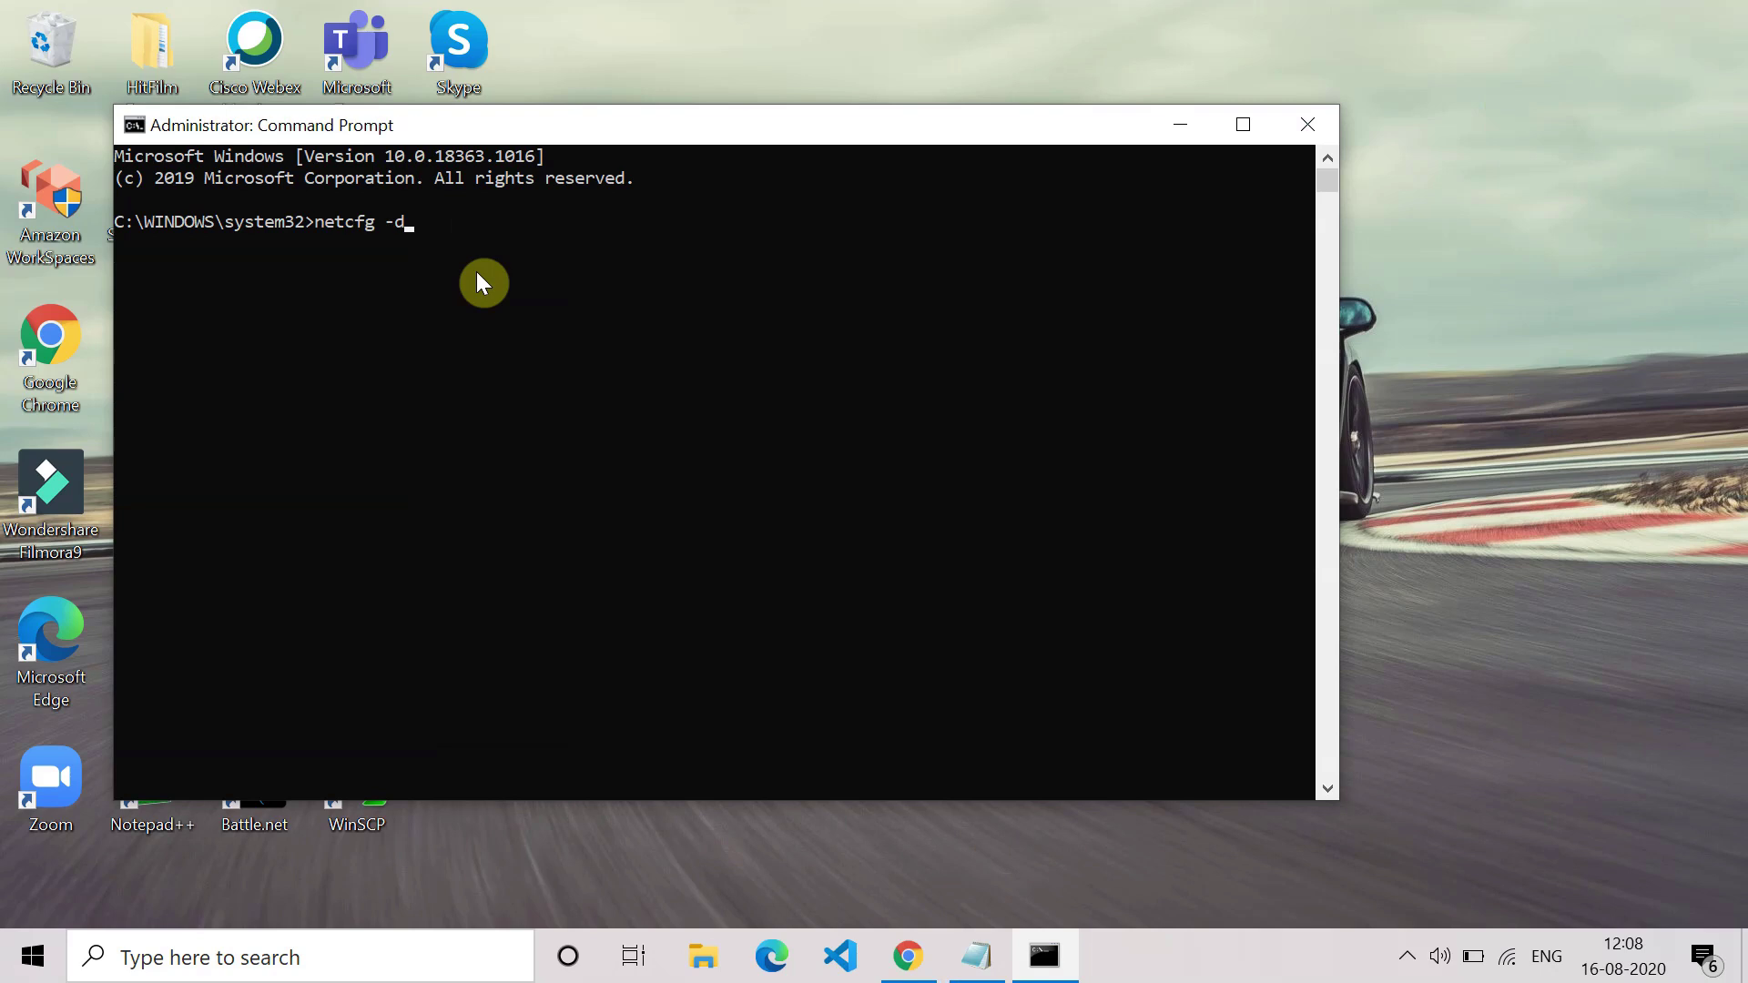
pyautogui.press('Return')
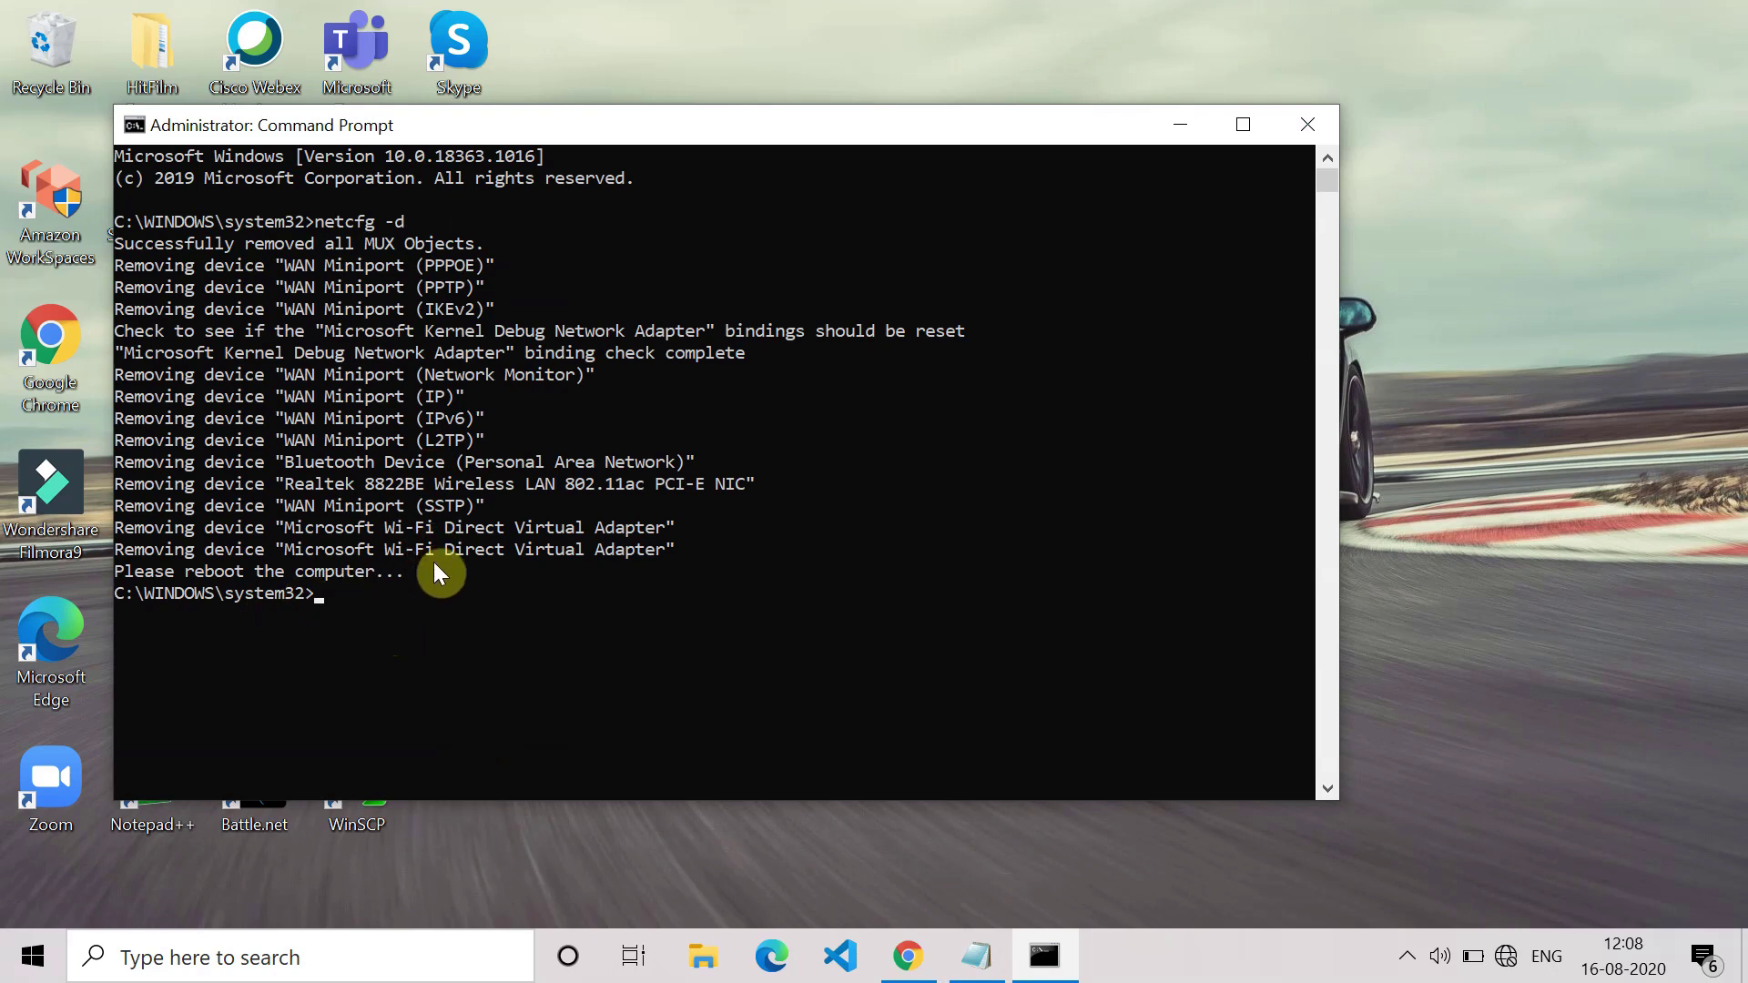
# Step: Close the console with exit and refresh the desktop
pyautogui.write('exit')
pyautogui.press('Return')
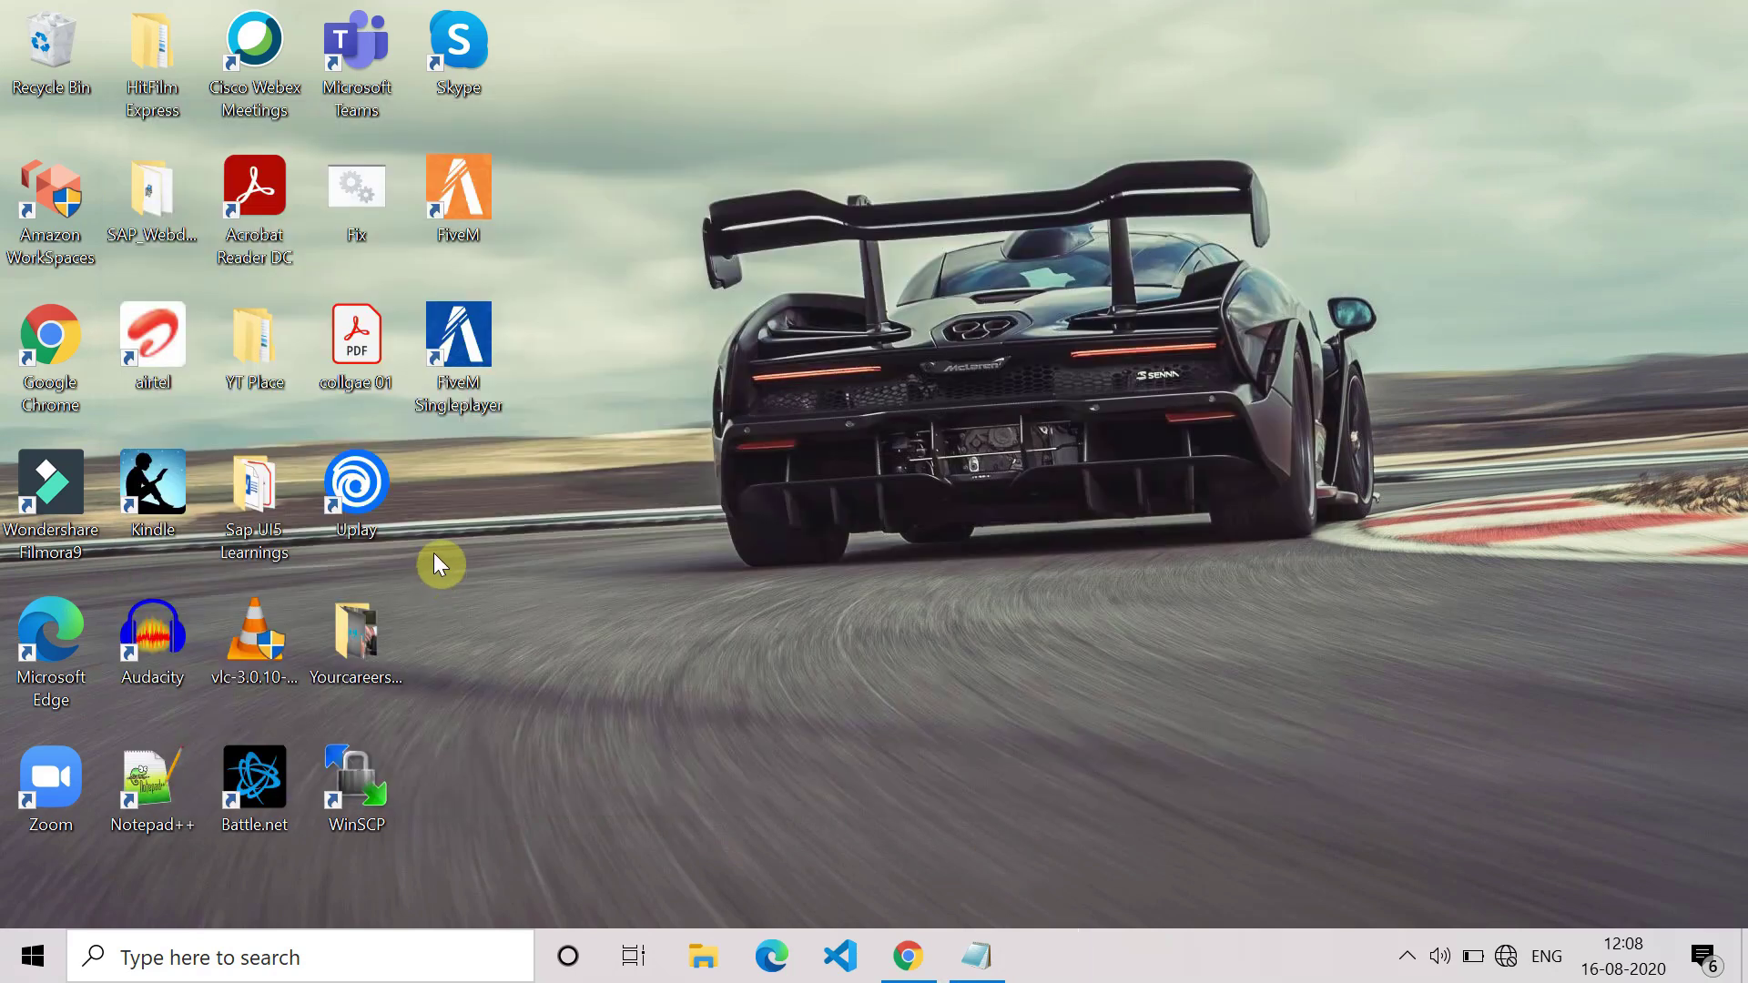
pyautogui.rightClick(1096, 244)
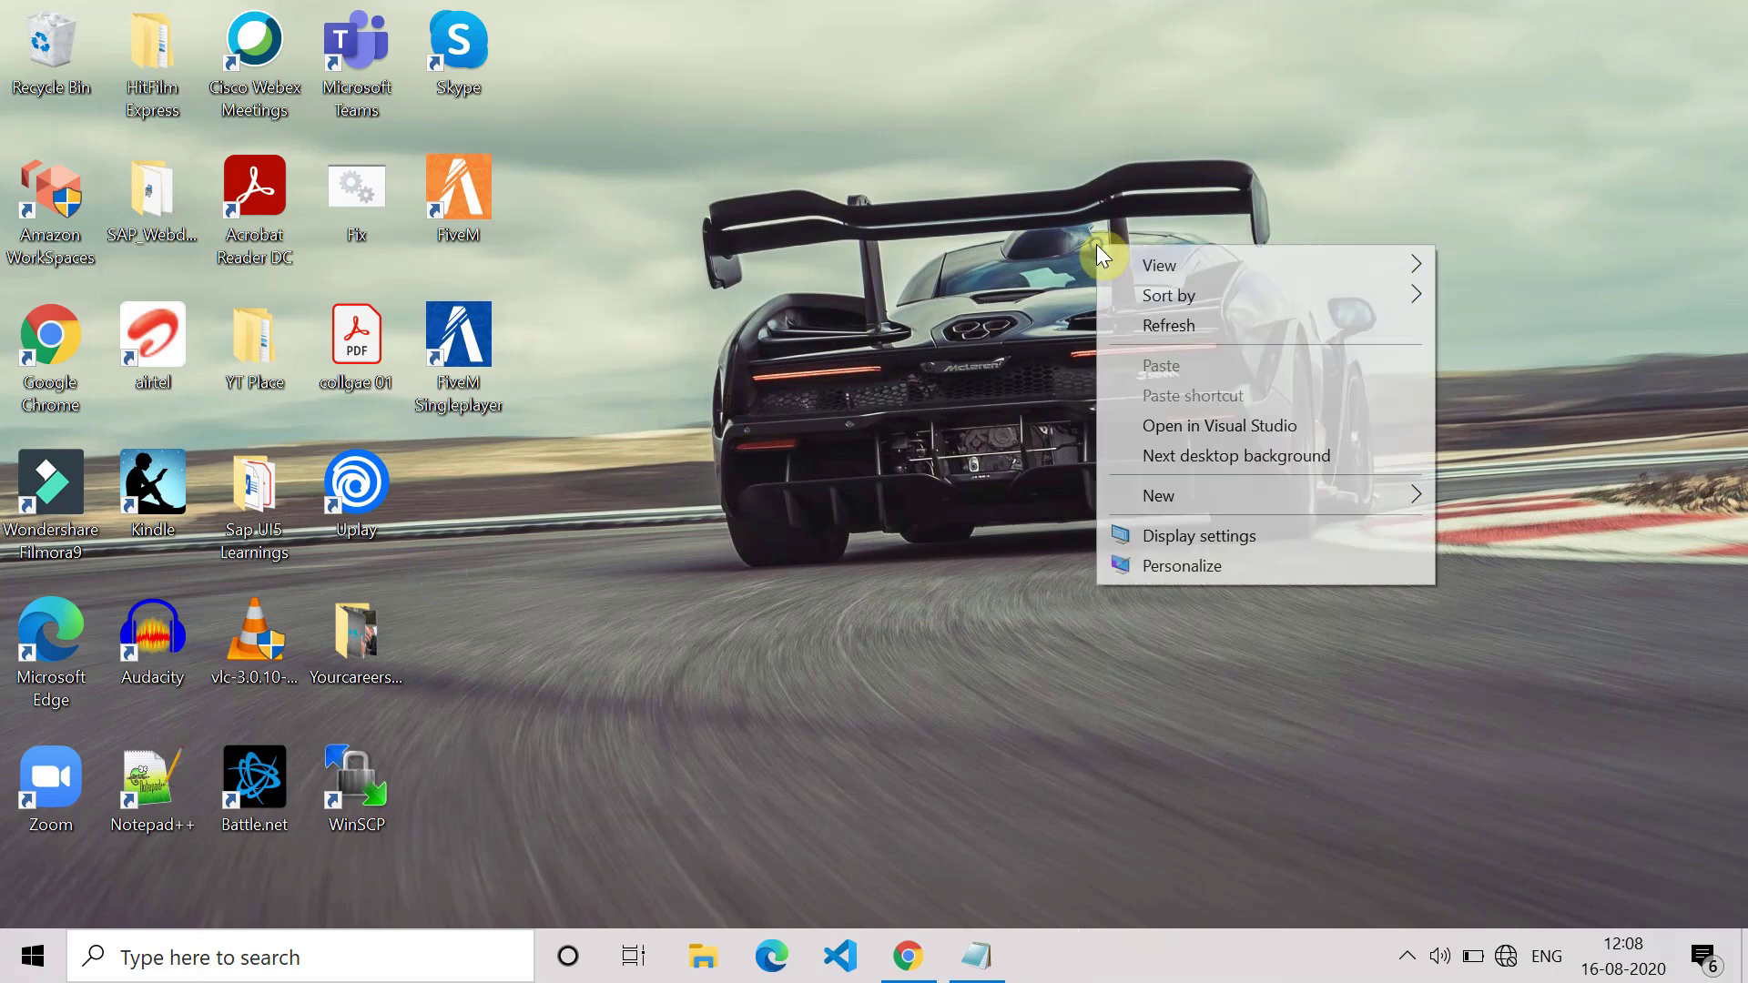
pyautogui.click(1154, 334)
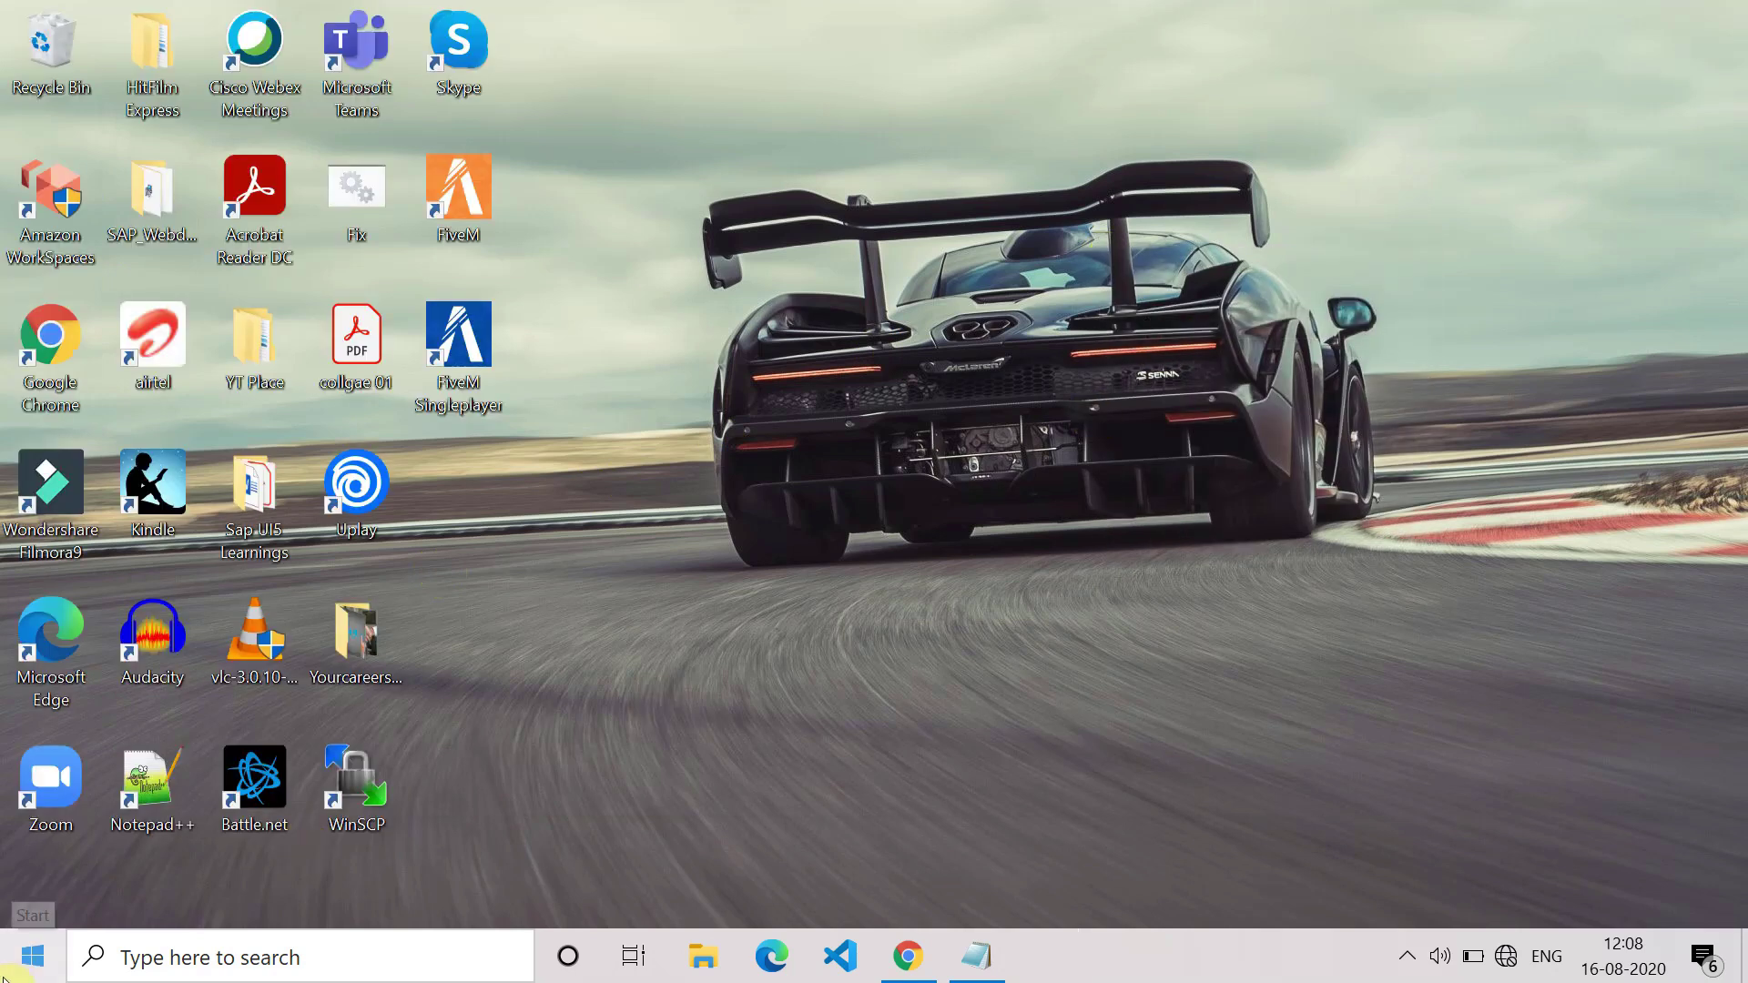
# Step: Bring up the Start menu power options, then dismiss them and close Start
pyautogui.click(33, 956)
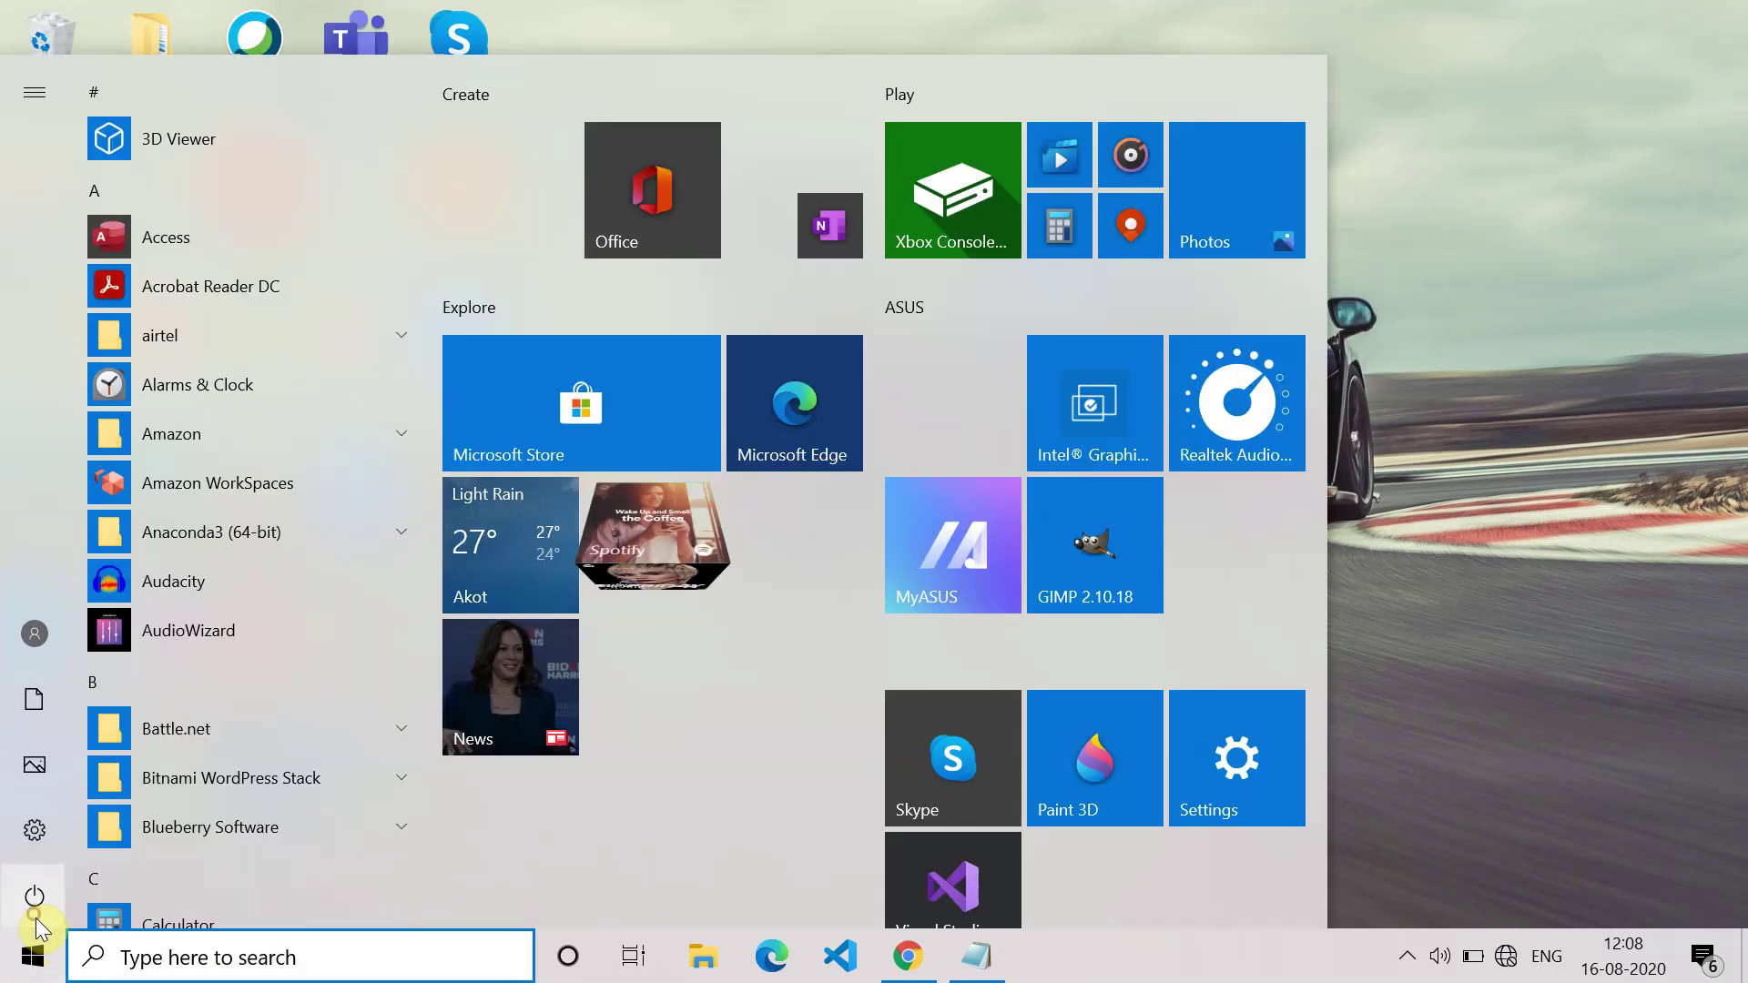
pyautogui.click(35, 918)
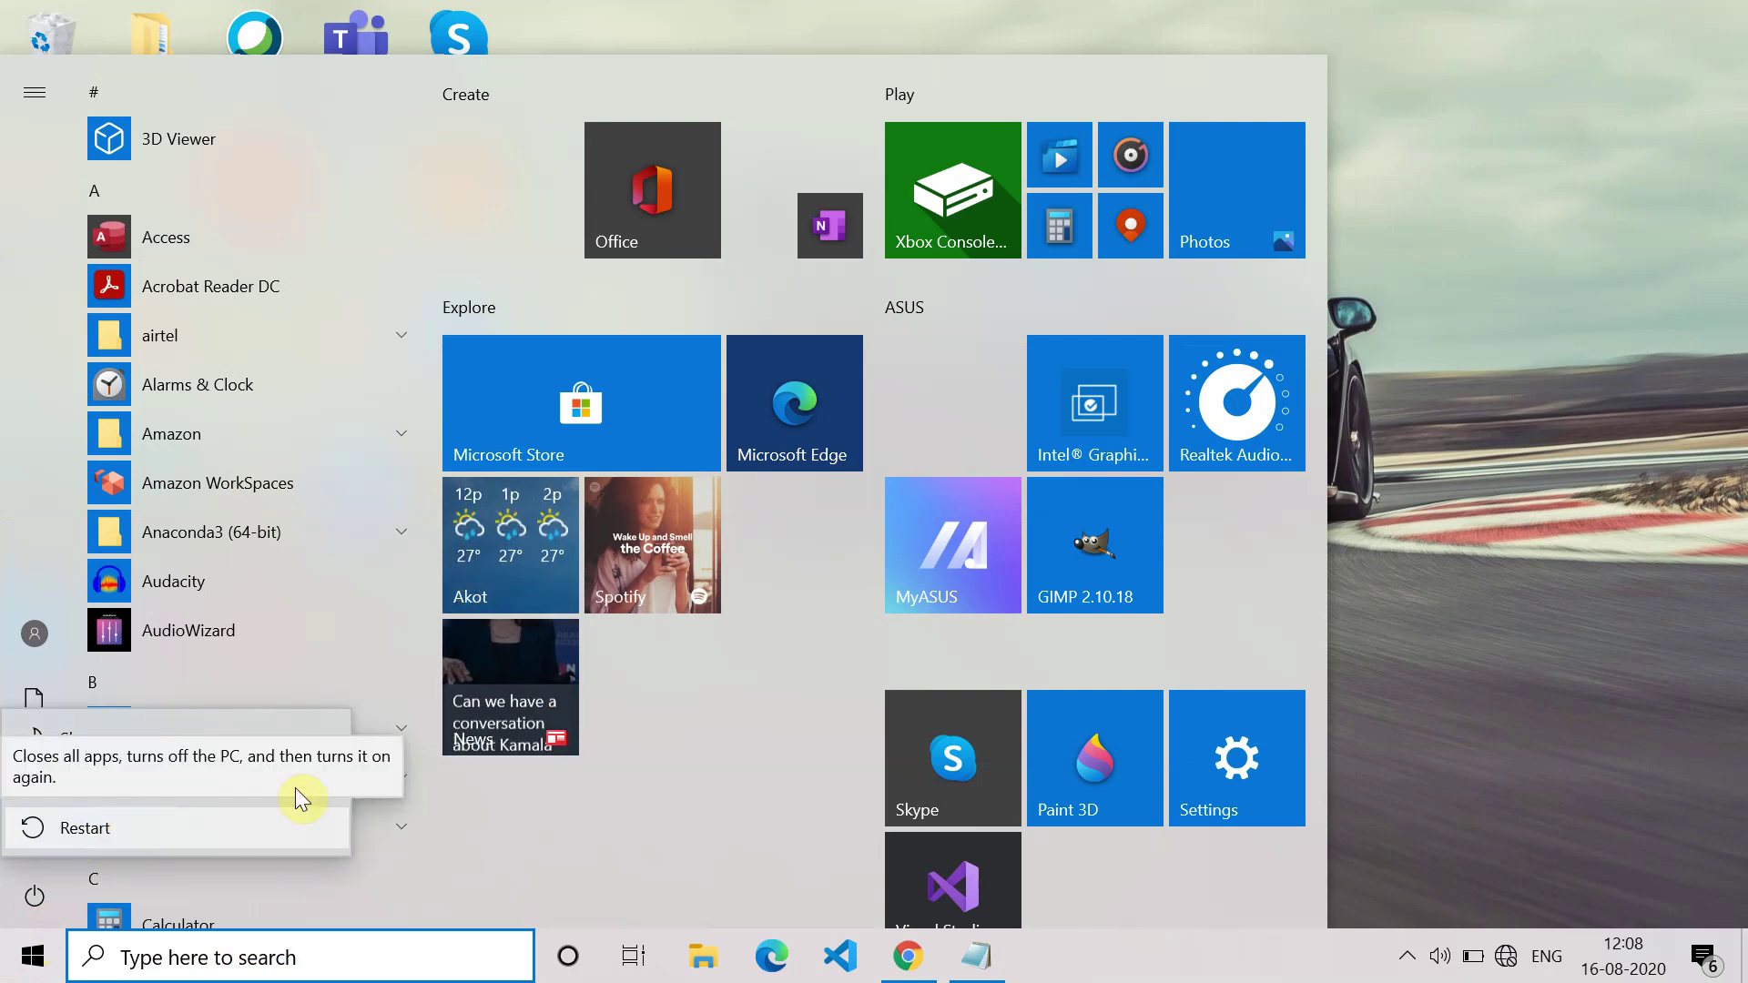
pyautogui.click(1428, 731)
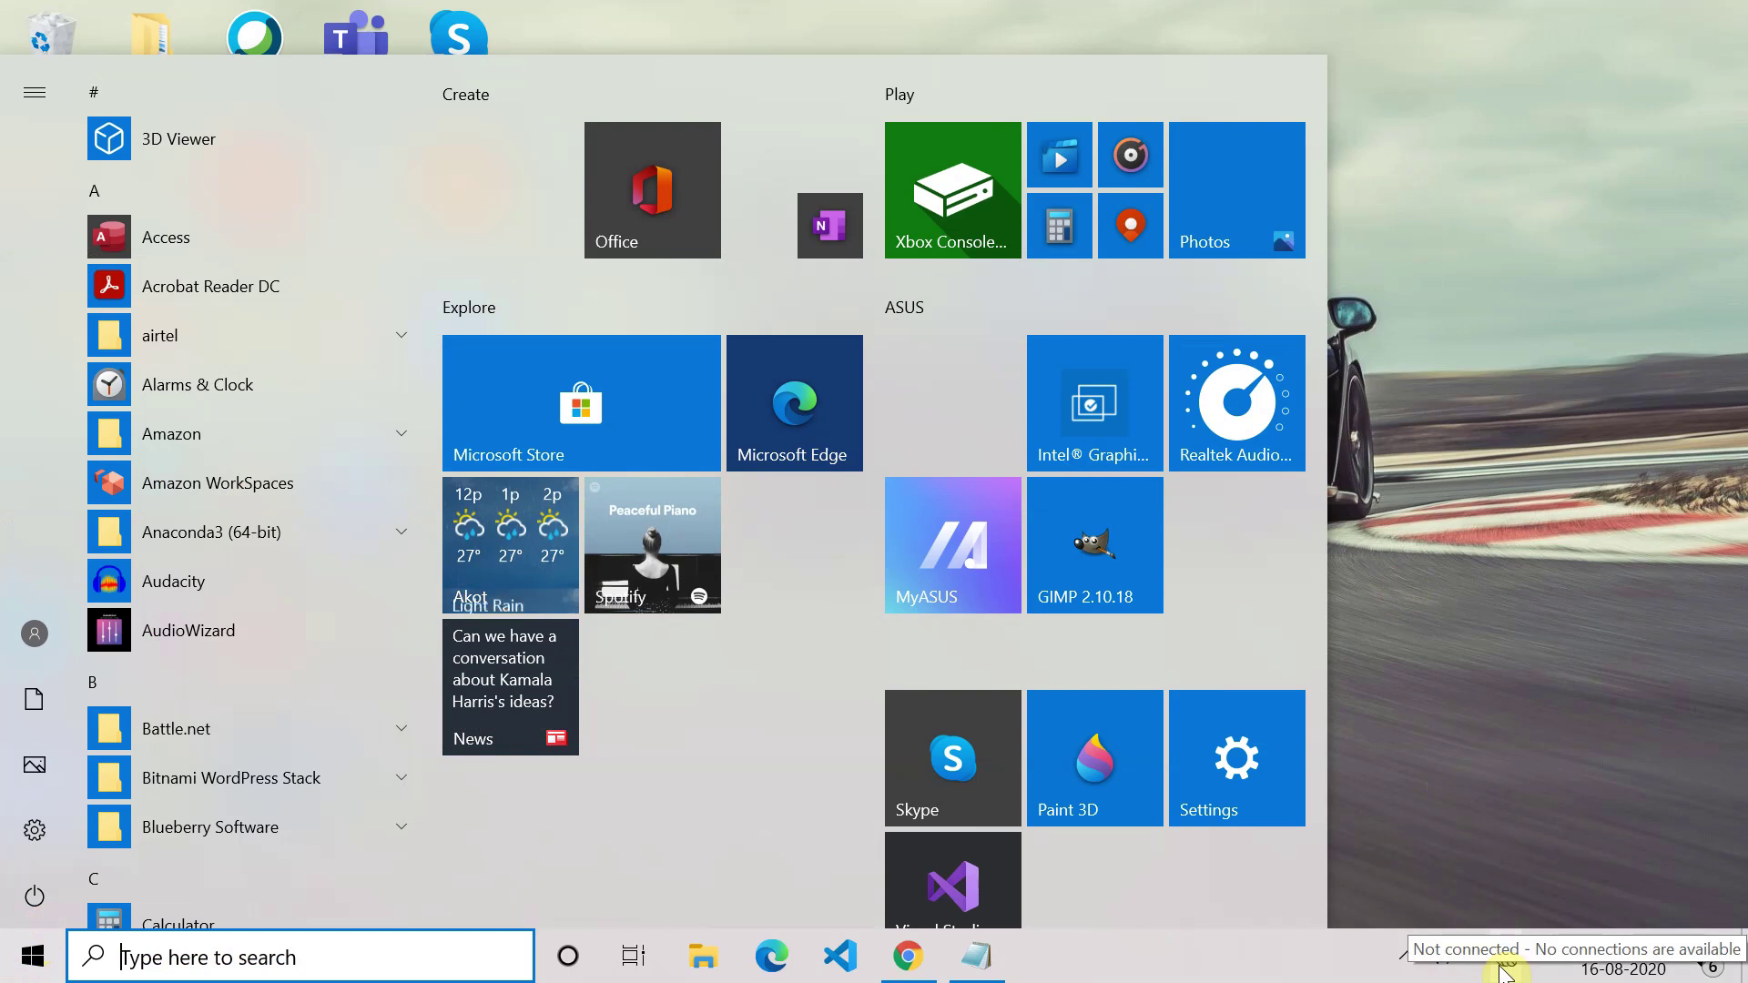
pyautogui.click(1486, 582)
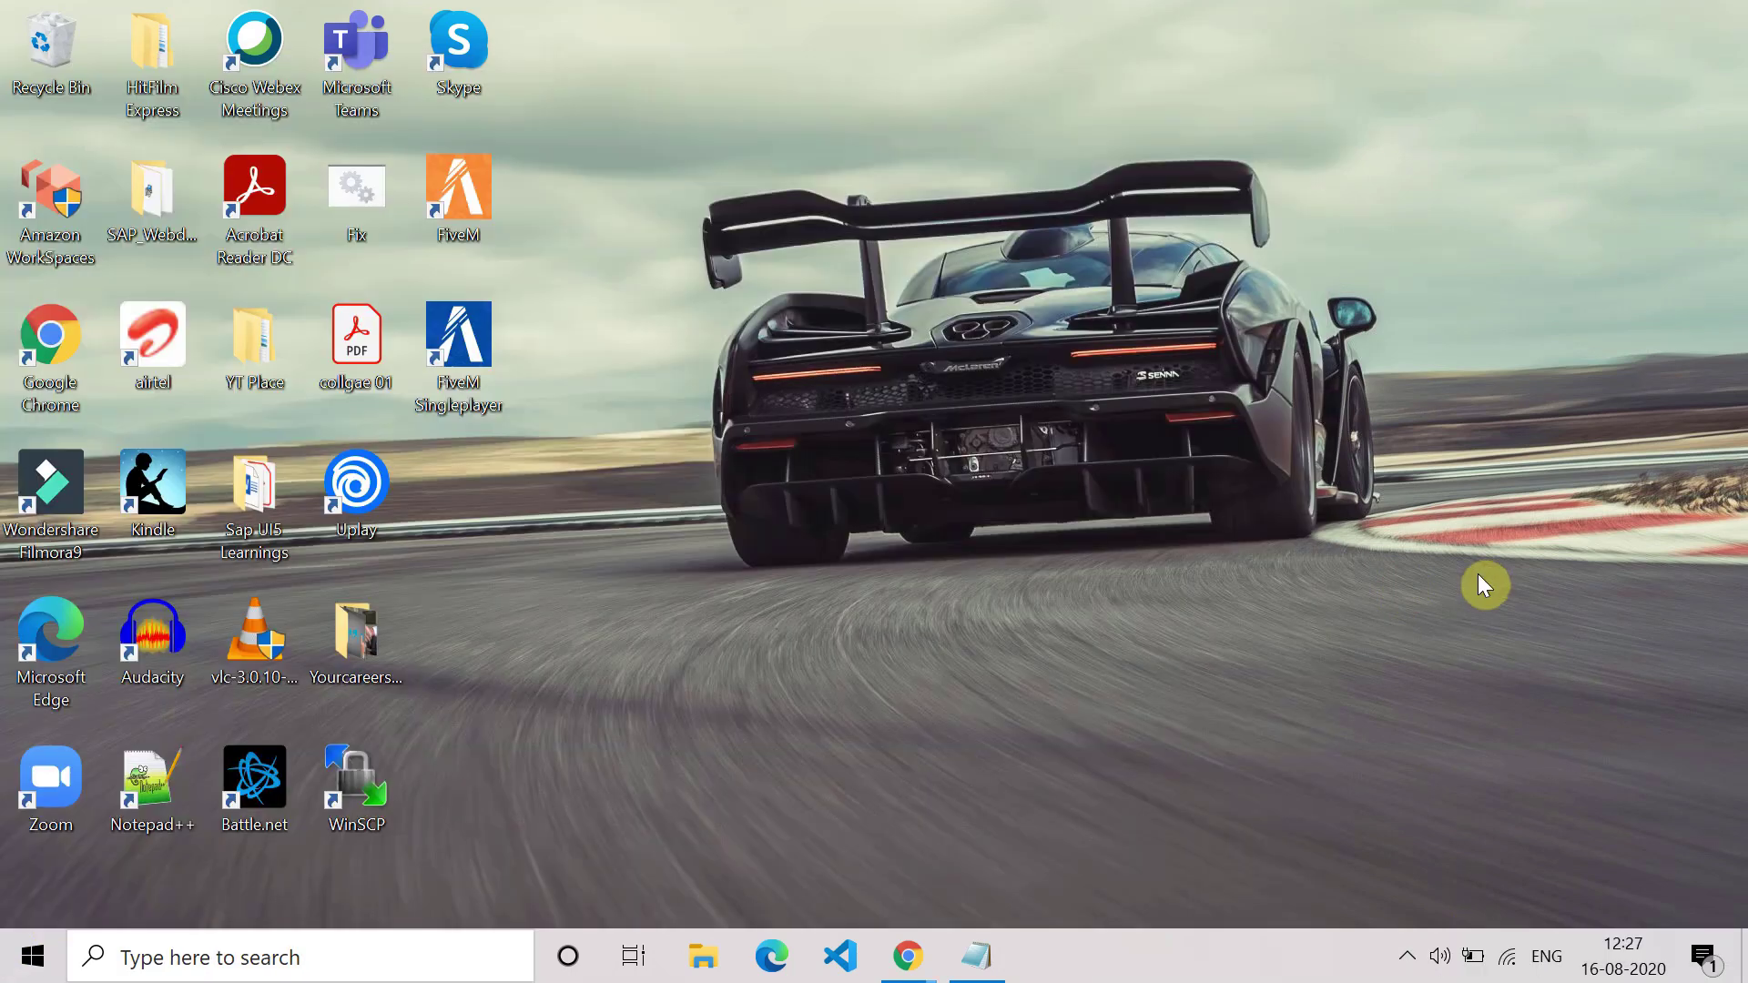
# Step: Search for cmd and open Command Prompt as administrator
pyautogui.click(305, 956)
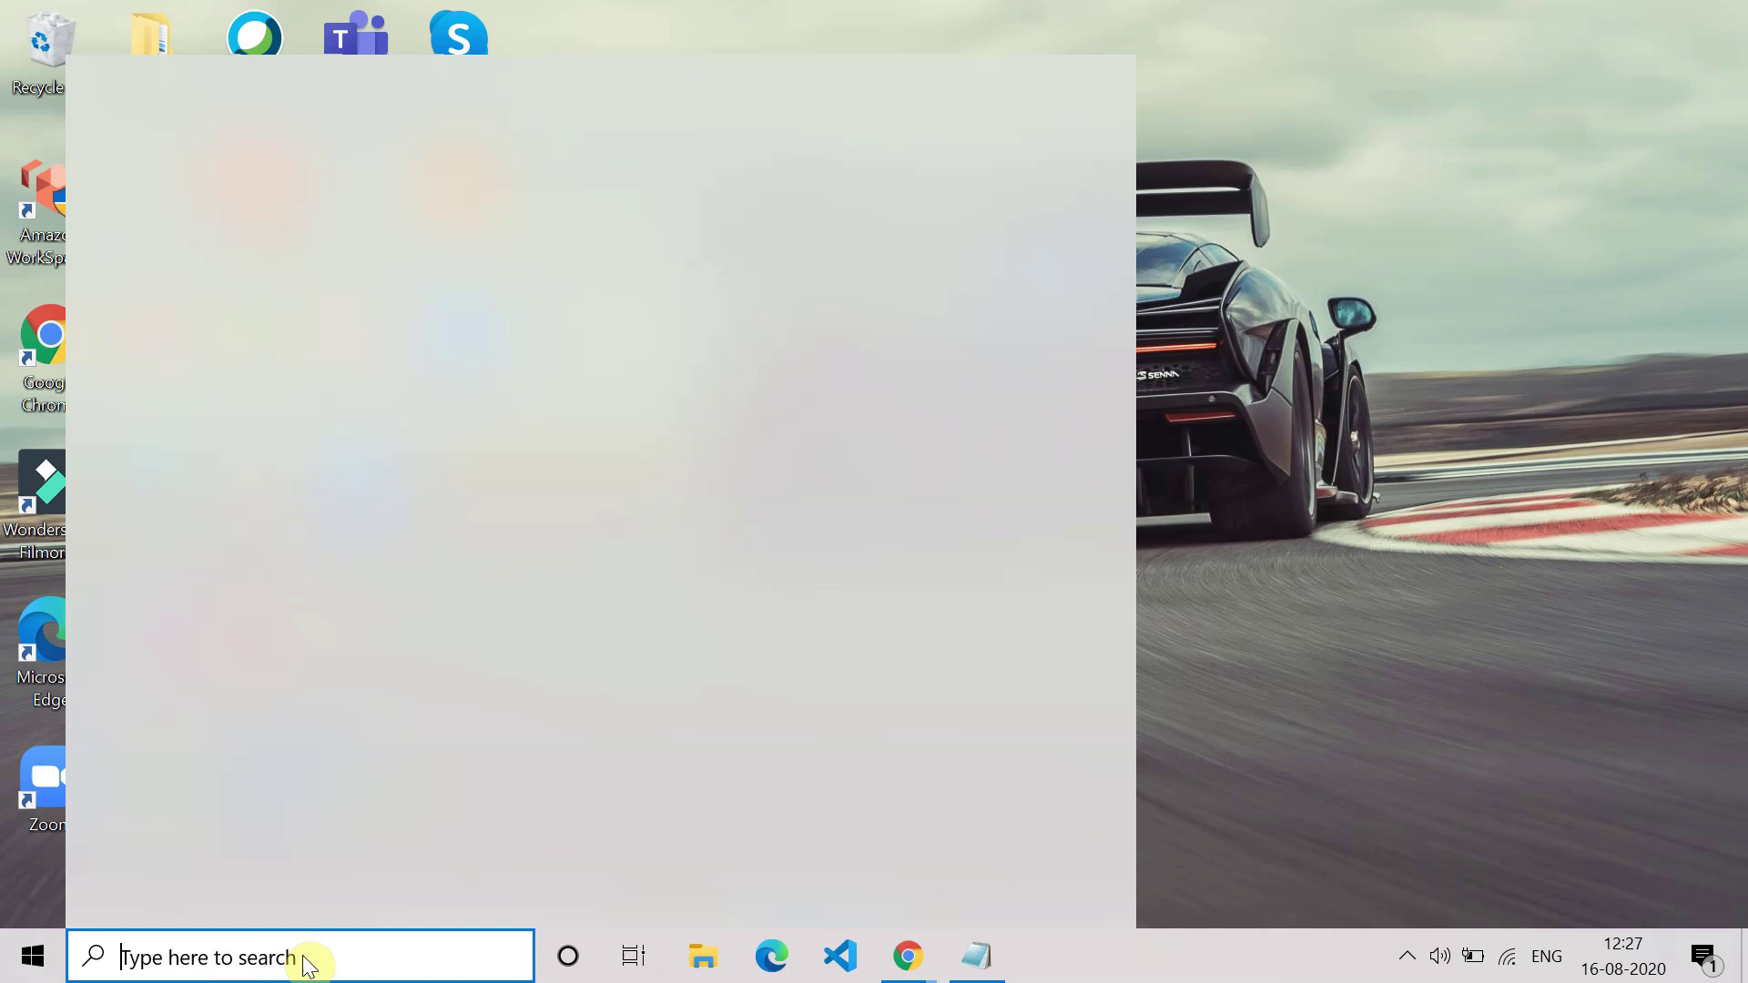
pyautogui.write('cmd')
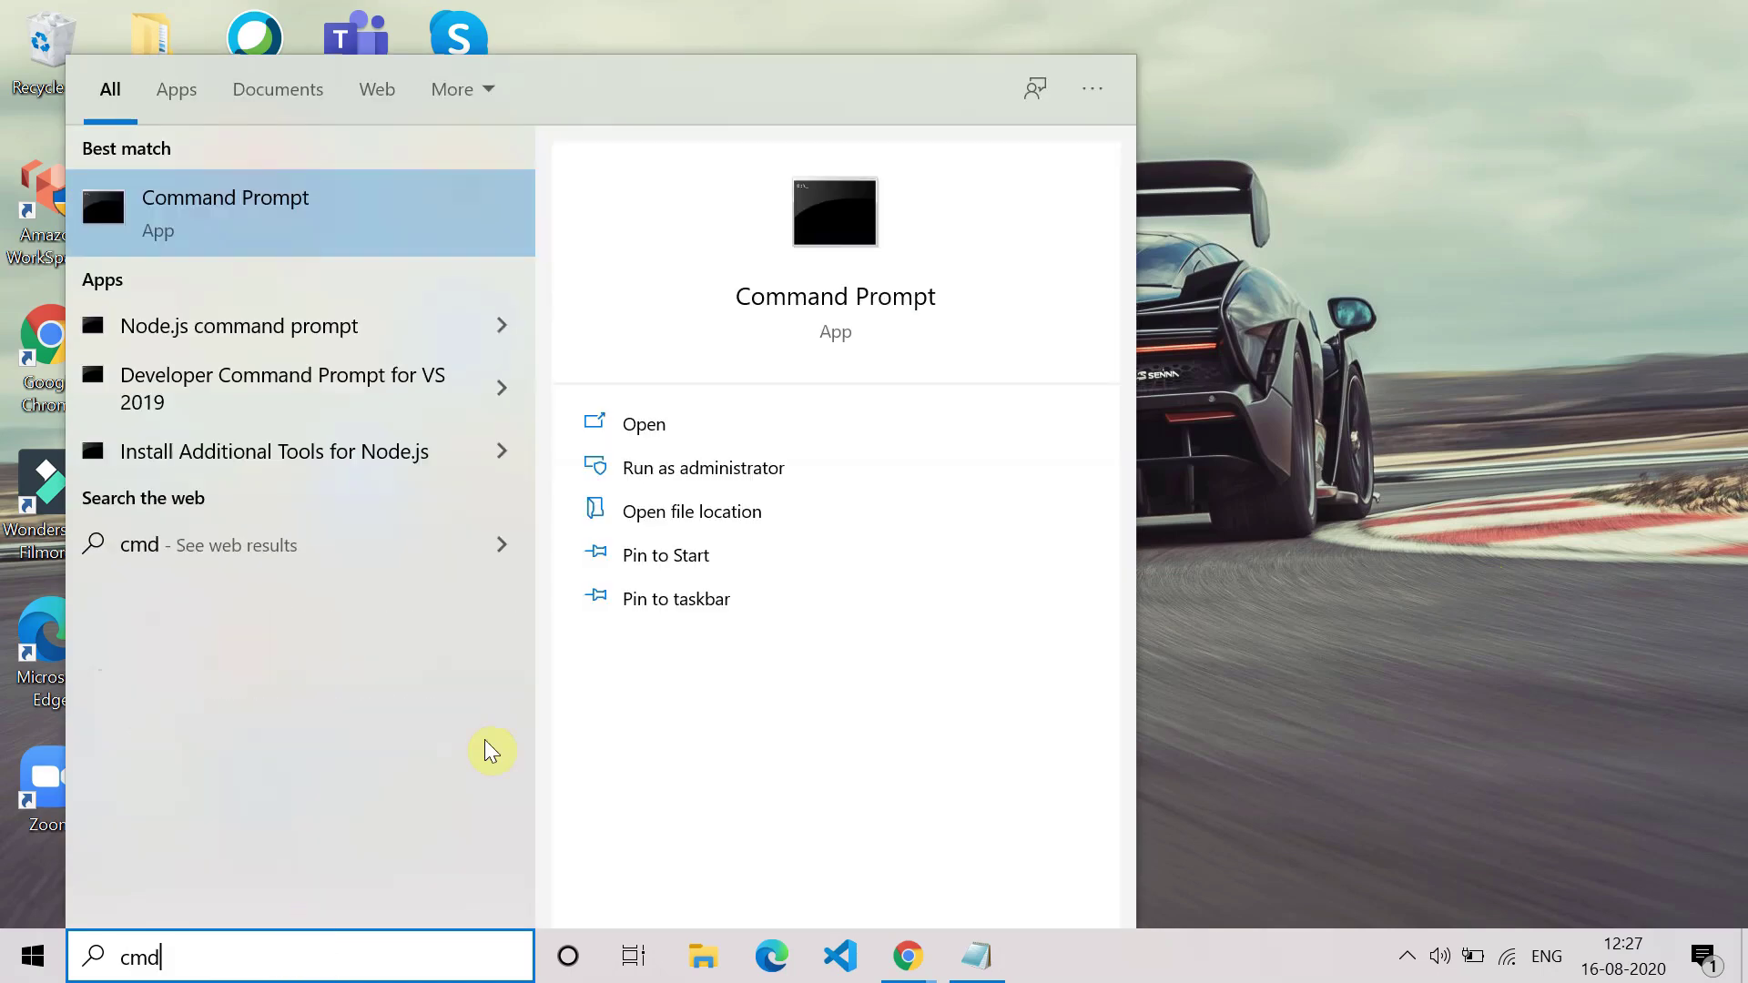
pyautogui.click(699, 469)
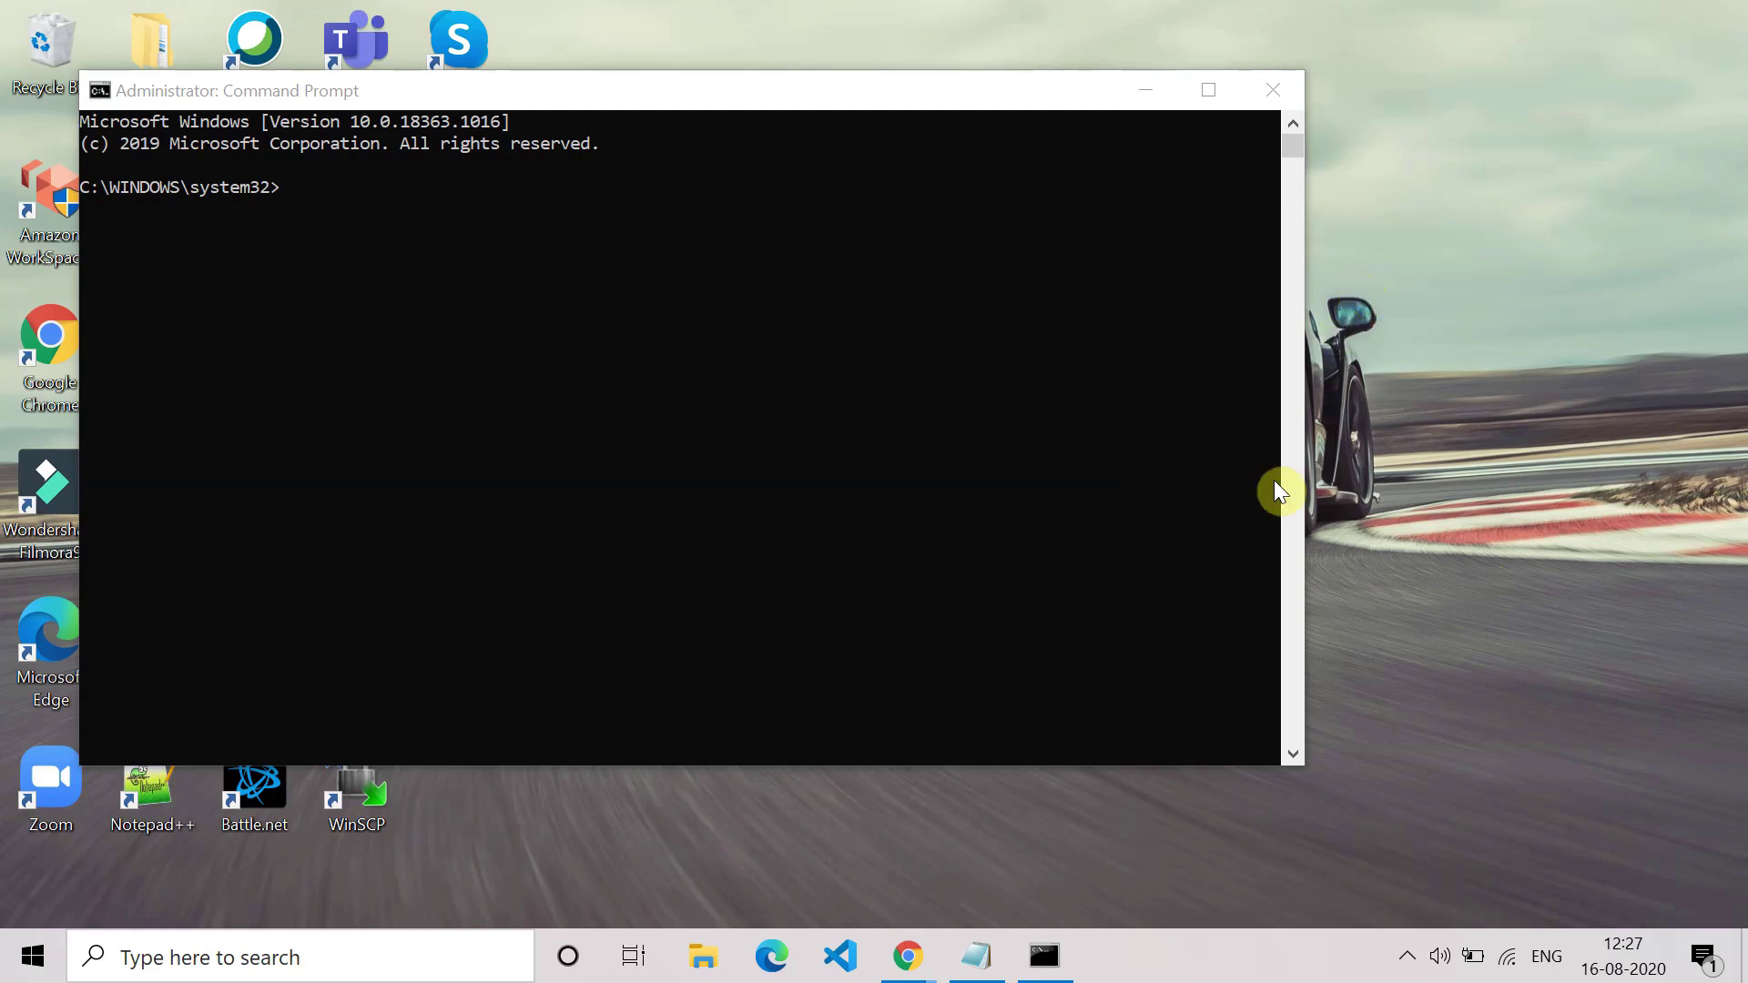
# Step: Paste netsh winsock reset from Notepad, run it, then type exit
pyautogui.click(976, 954)
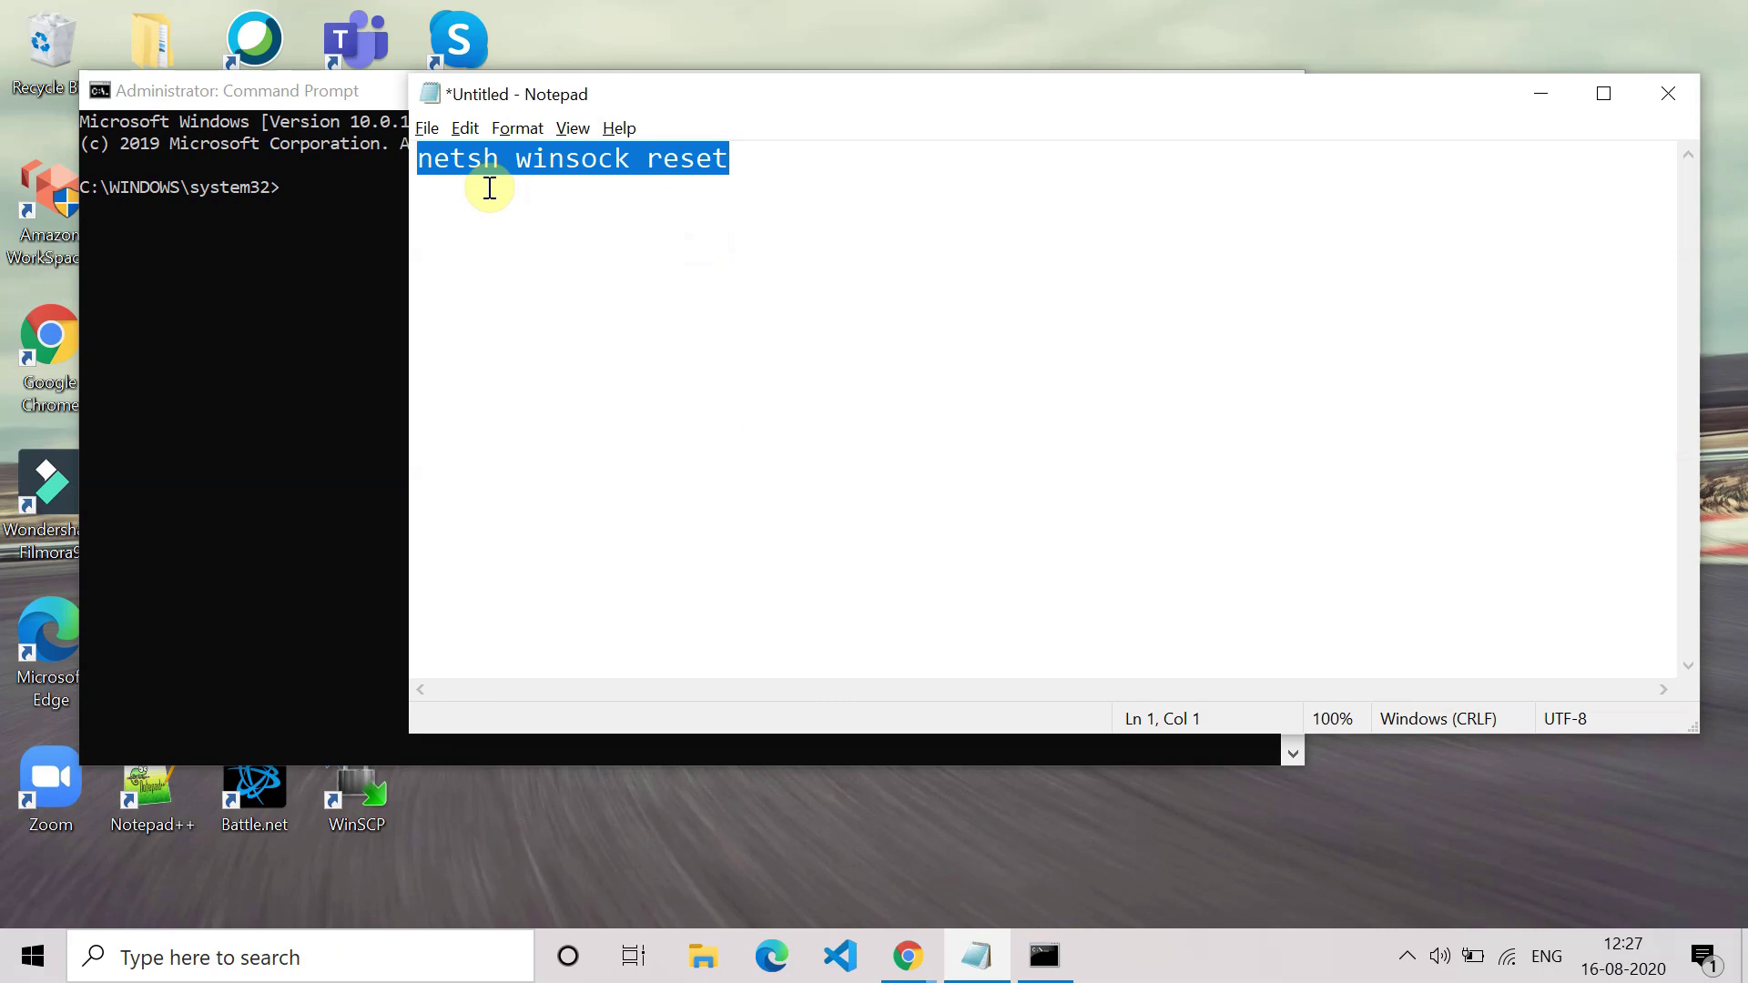
pyautogui.click(1570, 95)
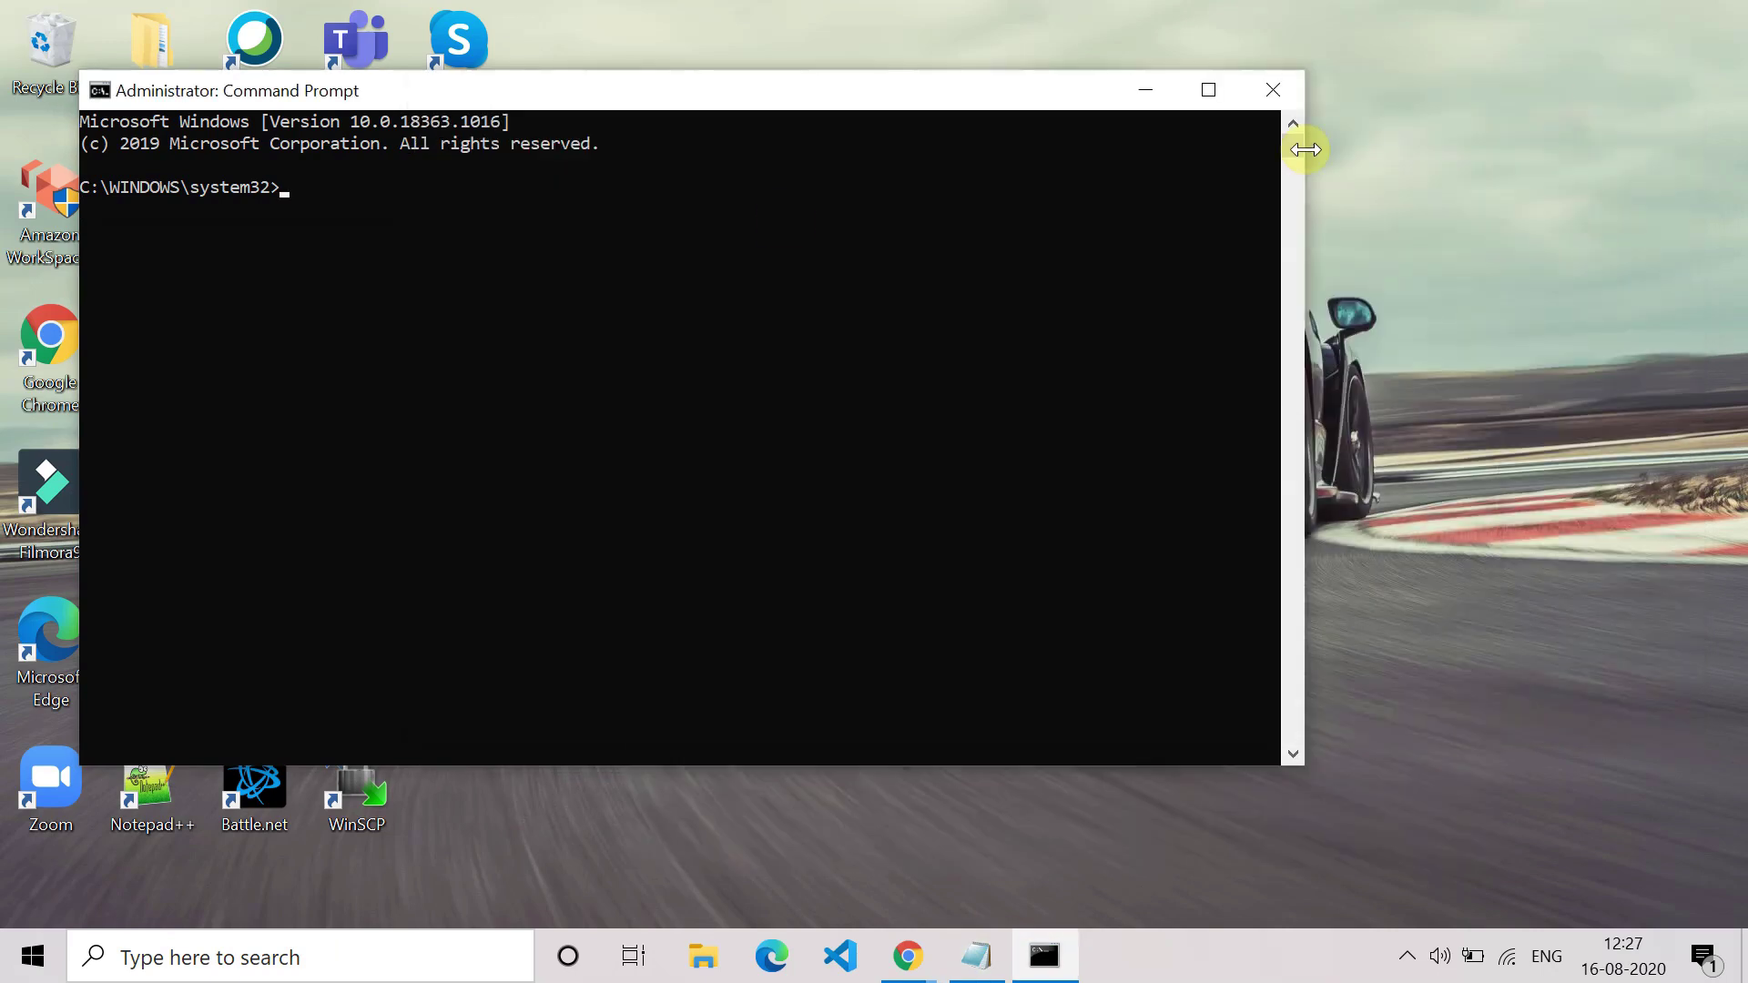
pyautogui.write('netsh winsock reset')
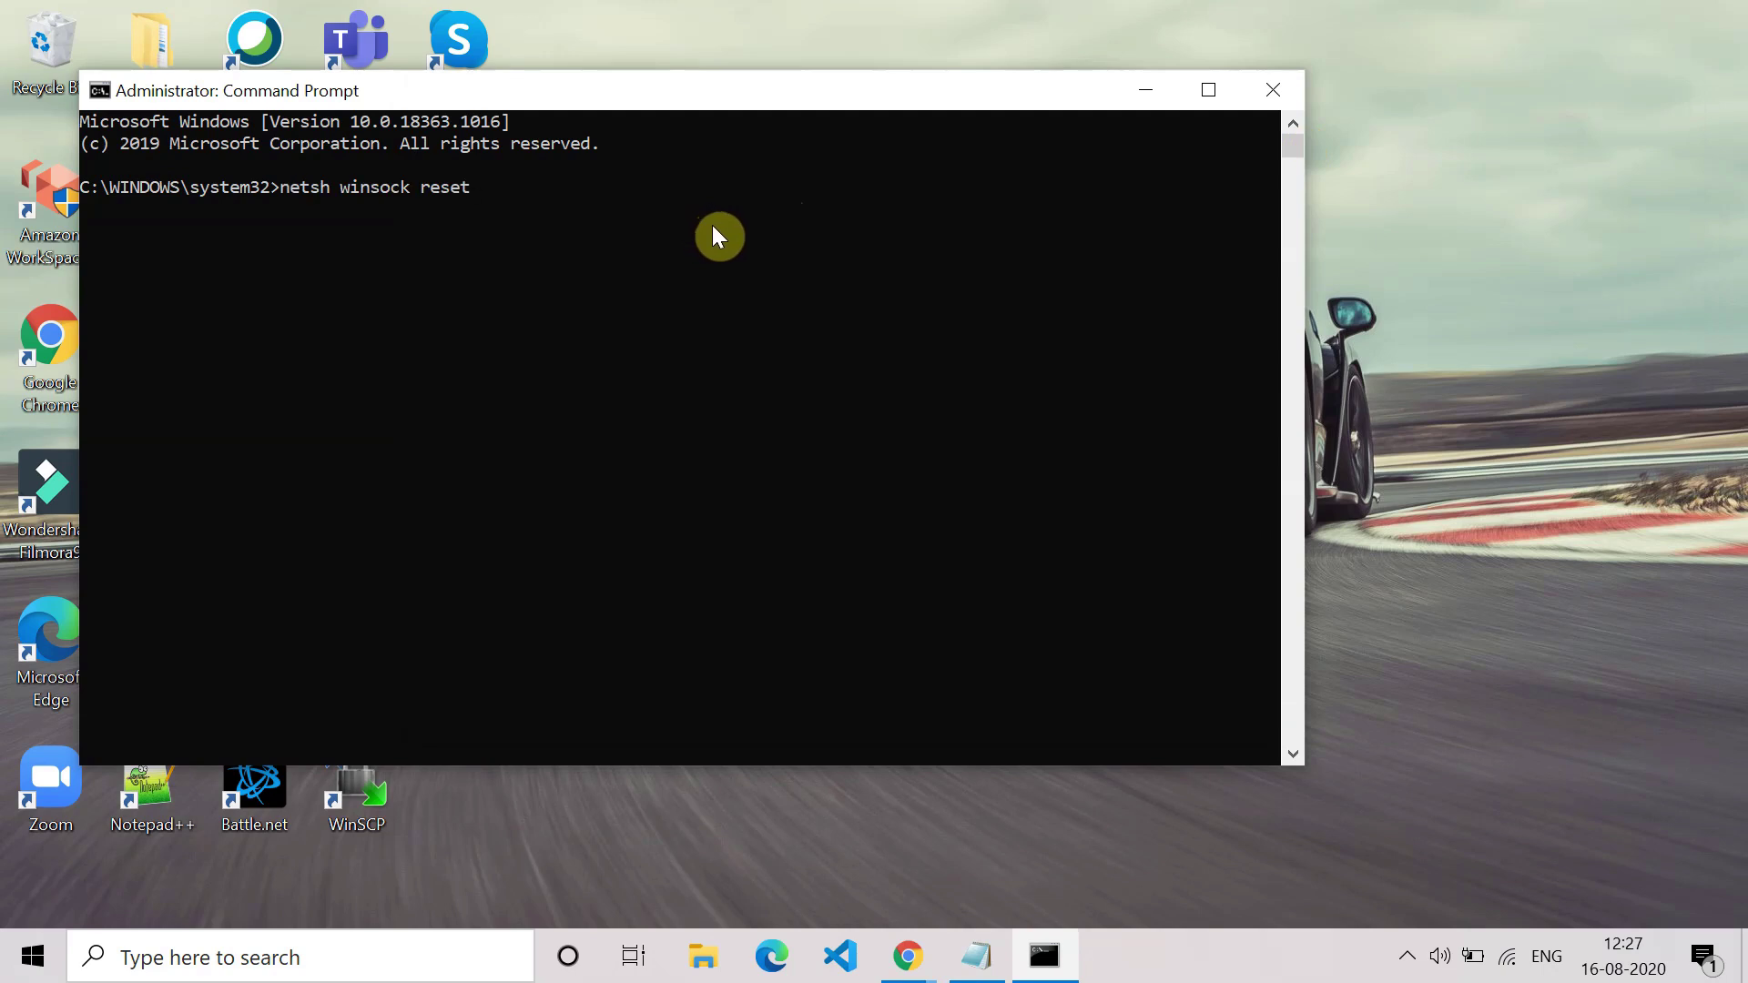
pyautogui.press('Return')
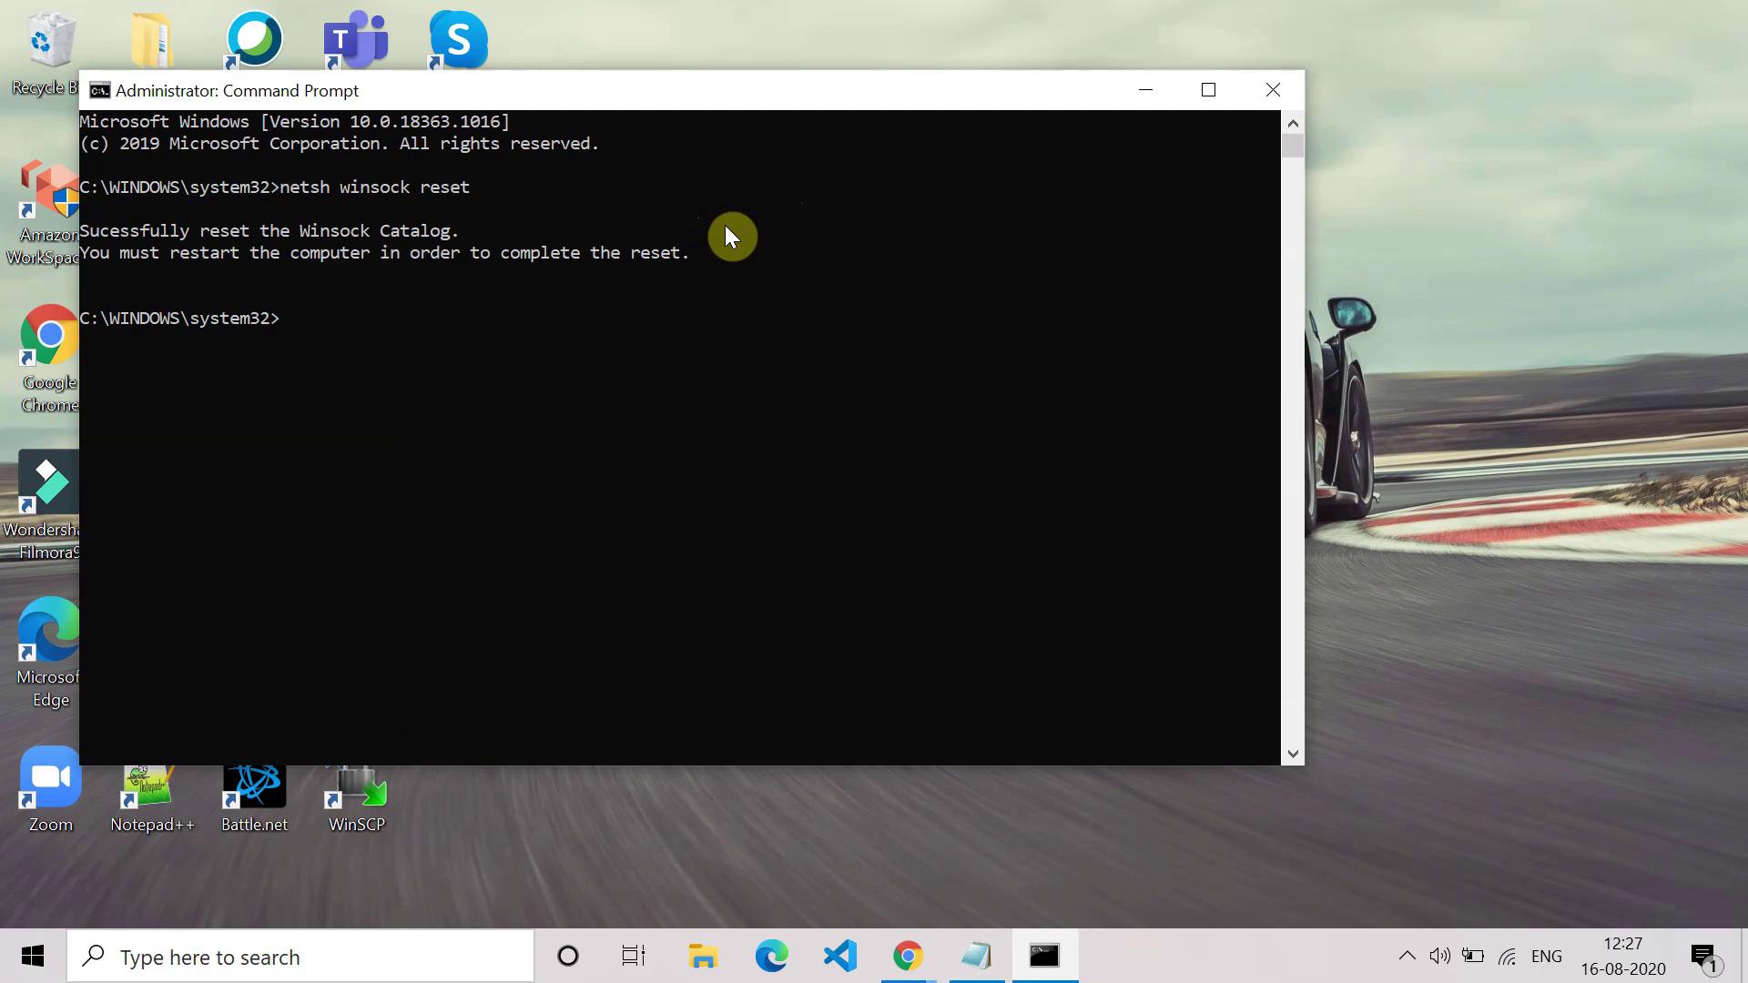
pyautogui.write('exit')
# Step: Close the console and restart the computer from the Start menu power options
pyautogui.press('Return')
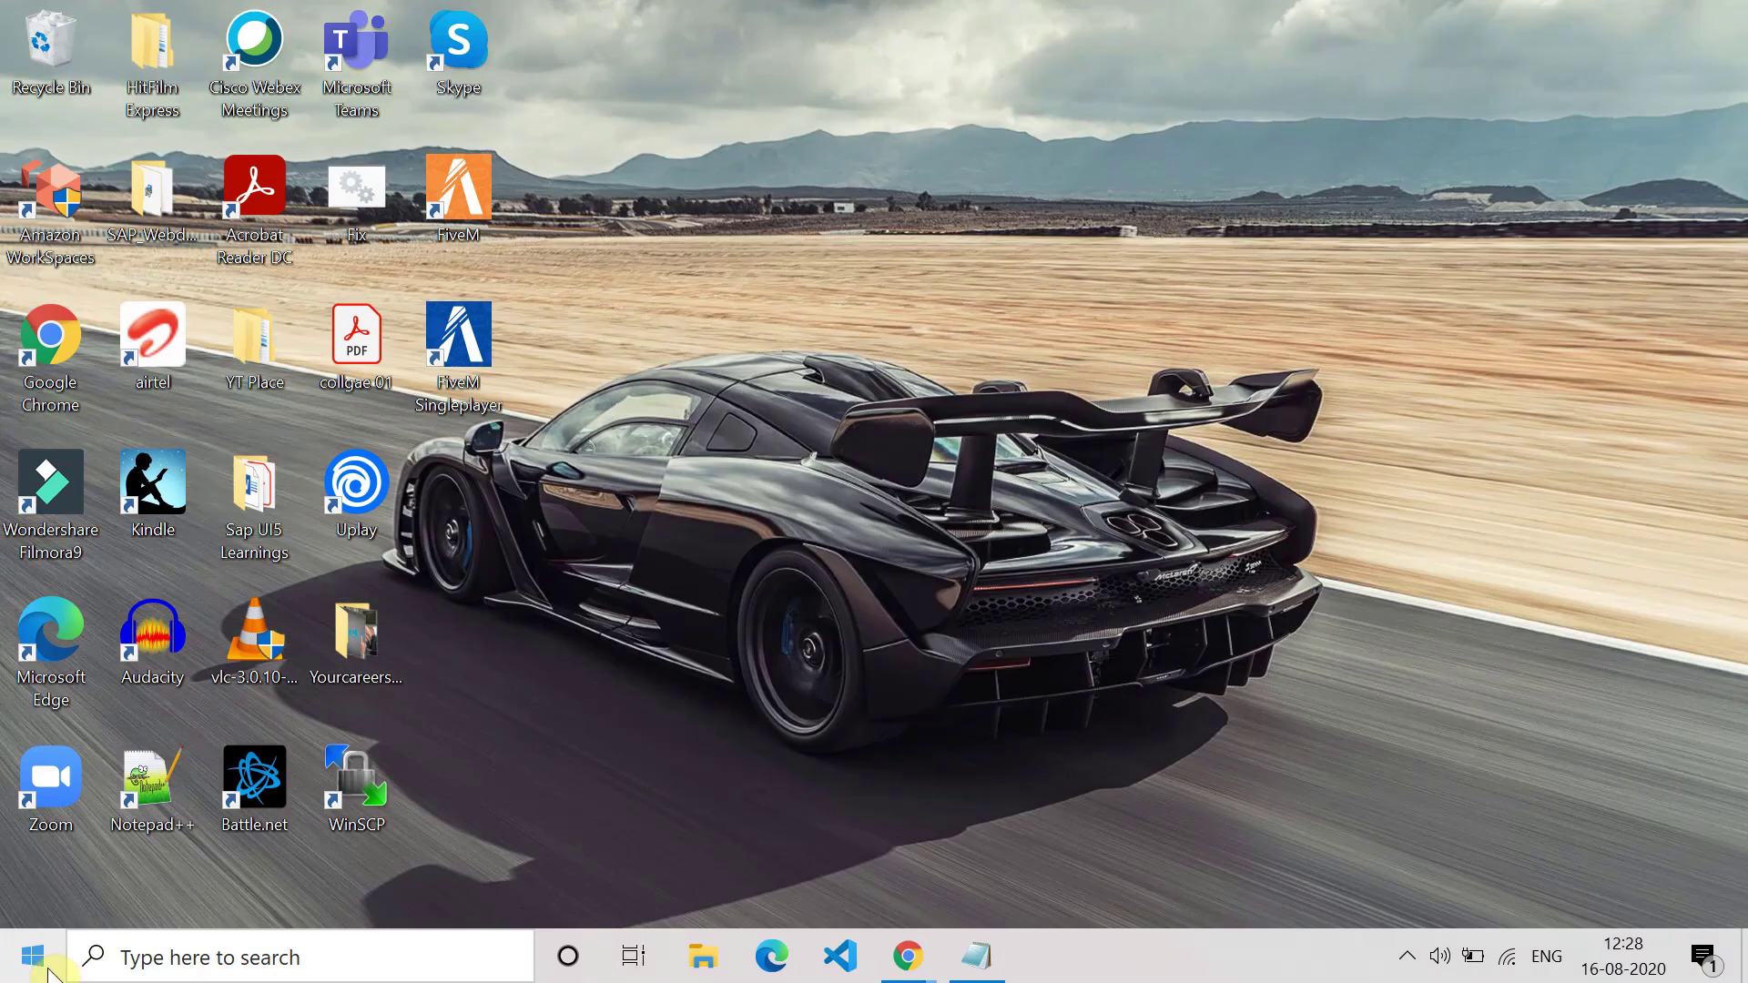
pyautogui.click(41, 961)
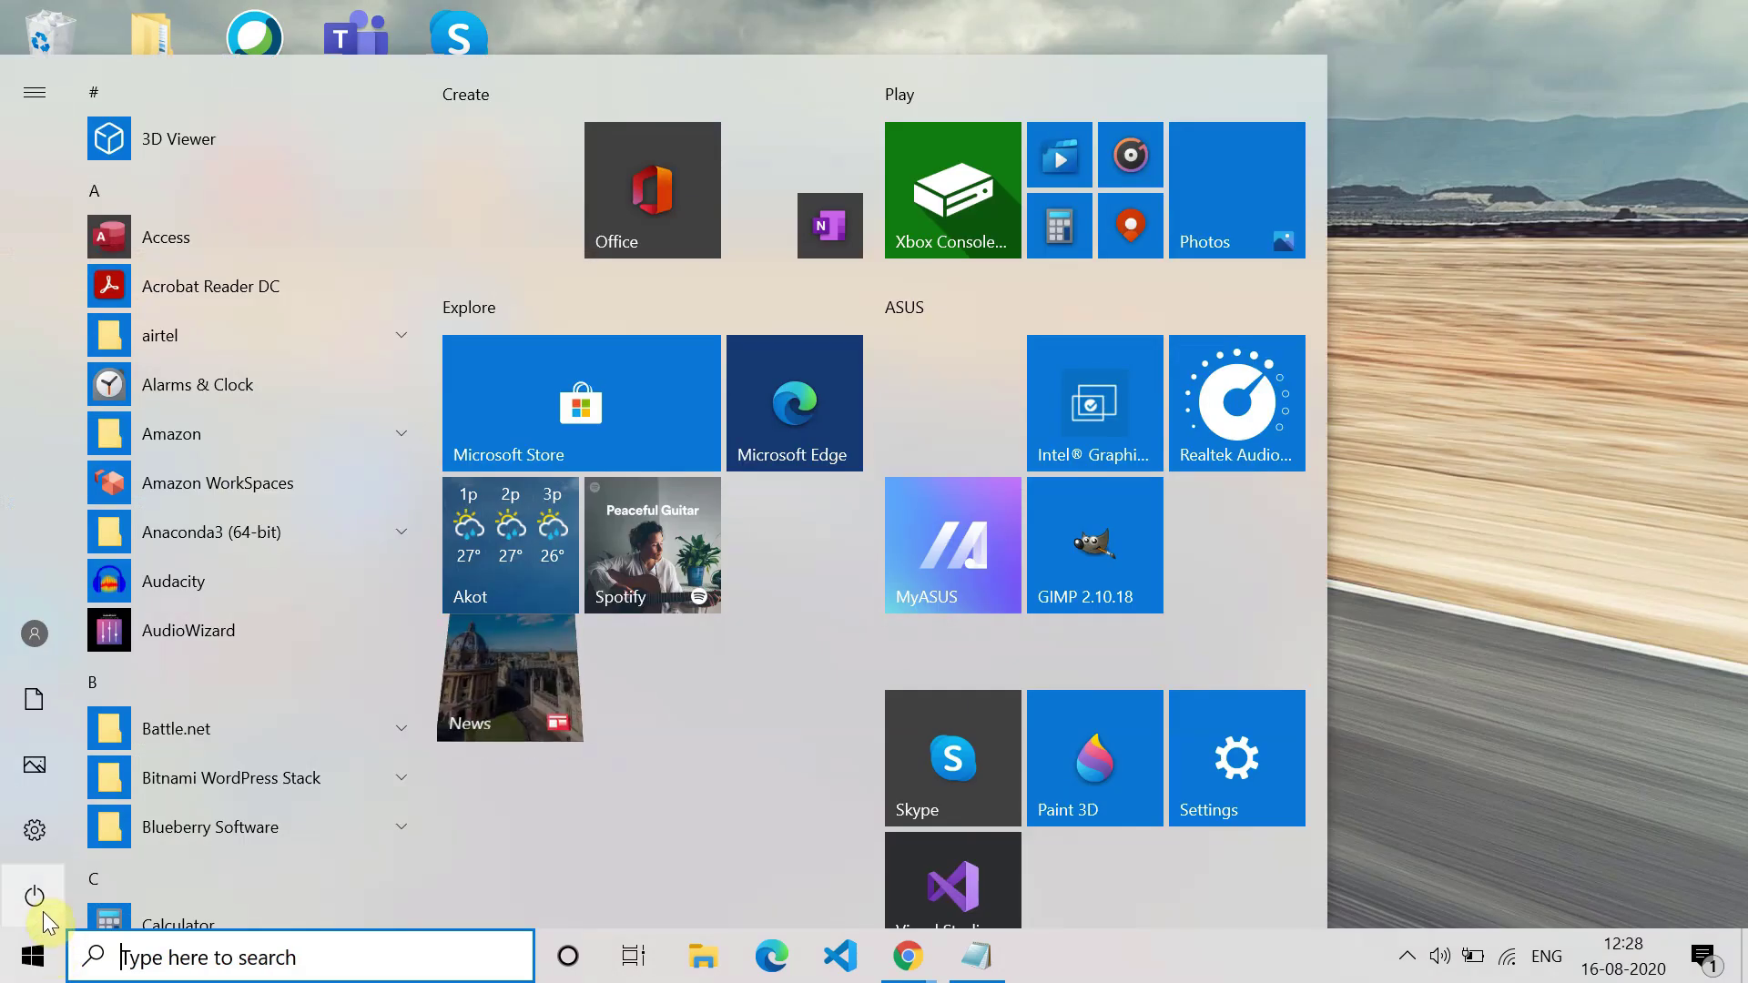
pyautogui.click(42, 910)
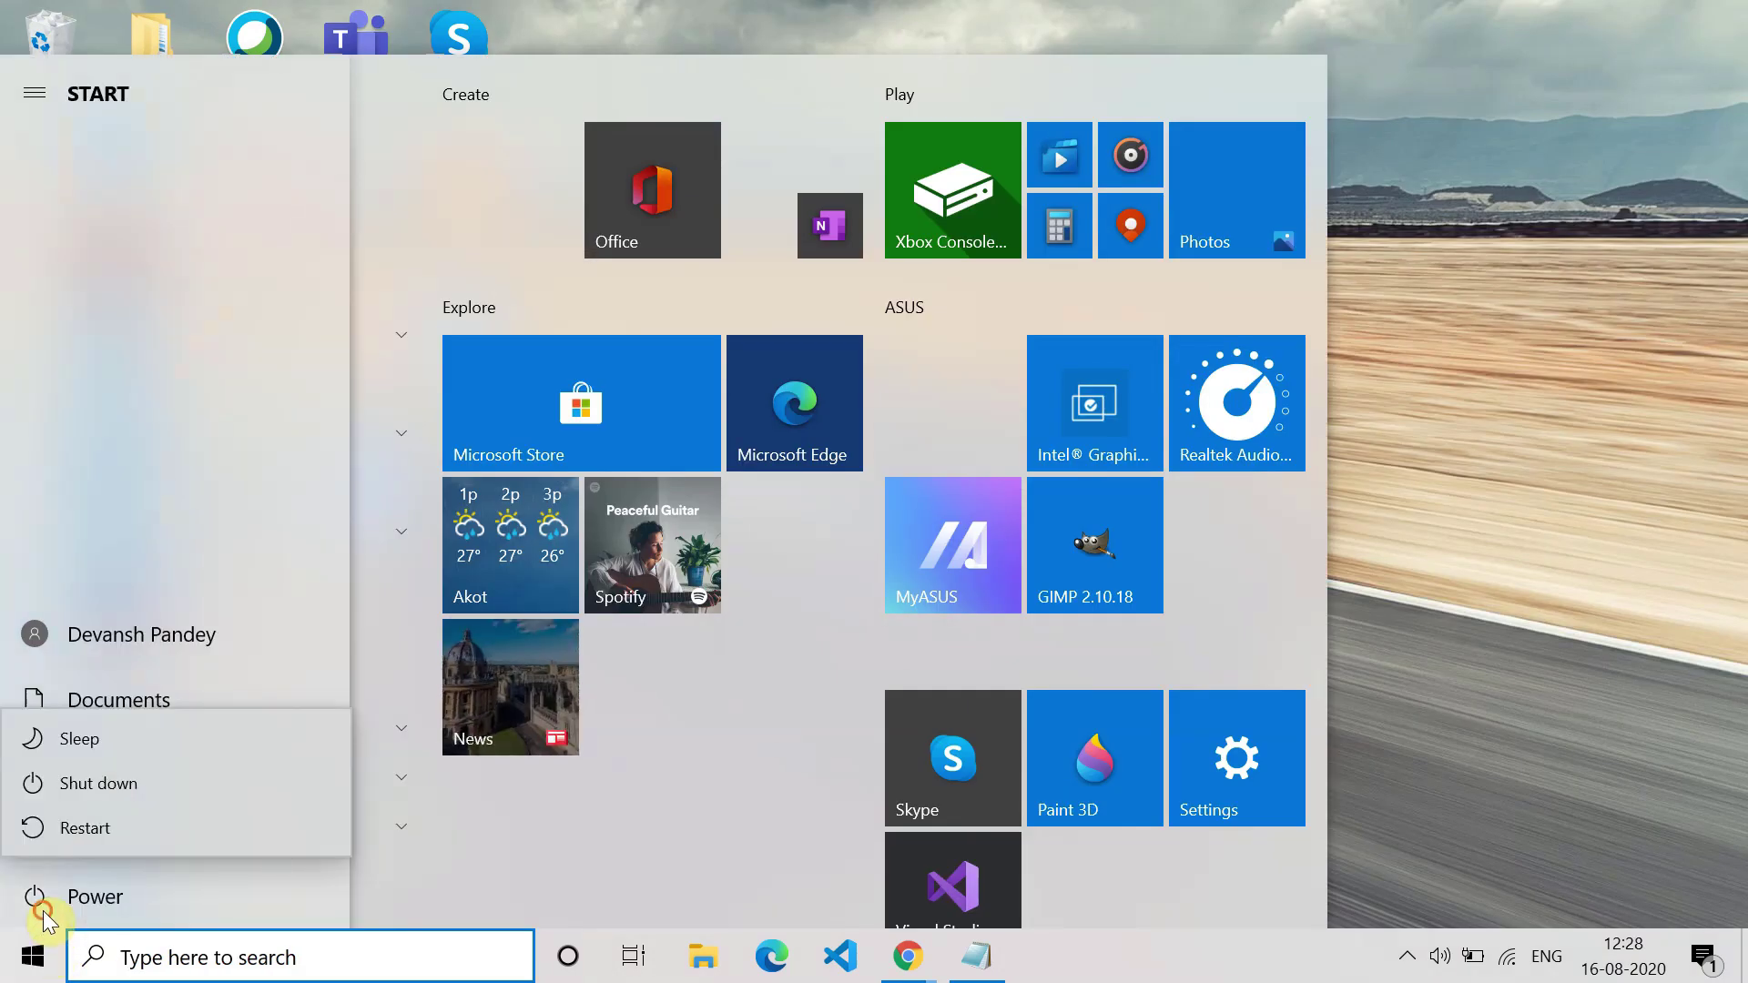
pyautogui.click(102, 849)
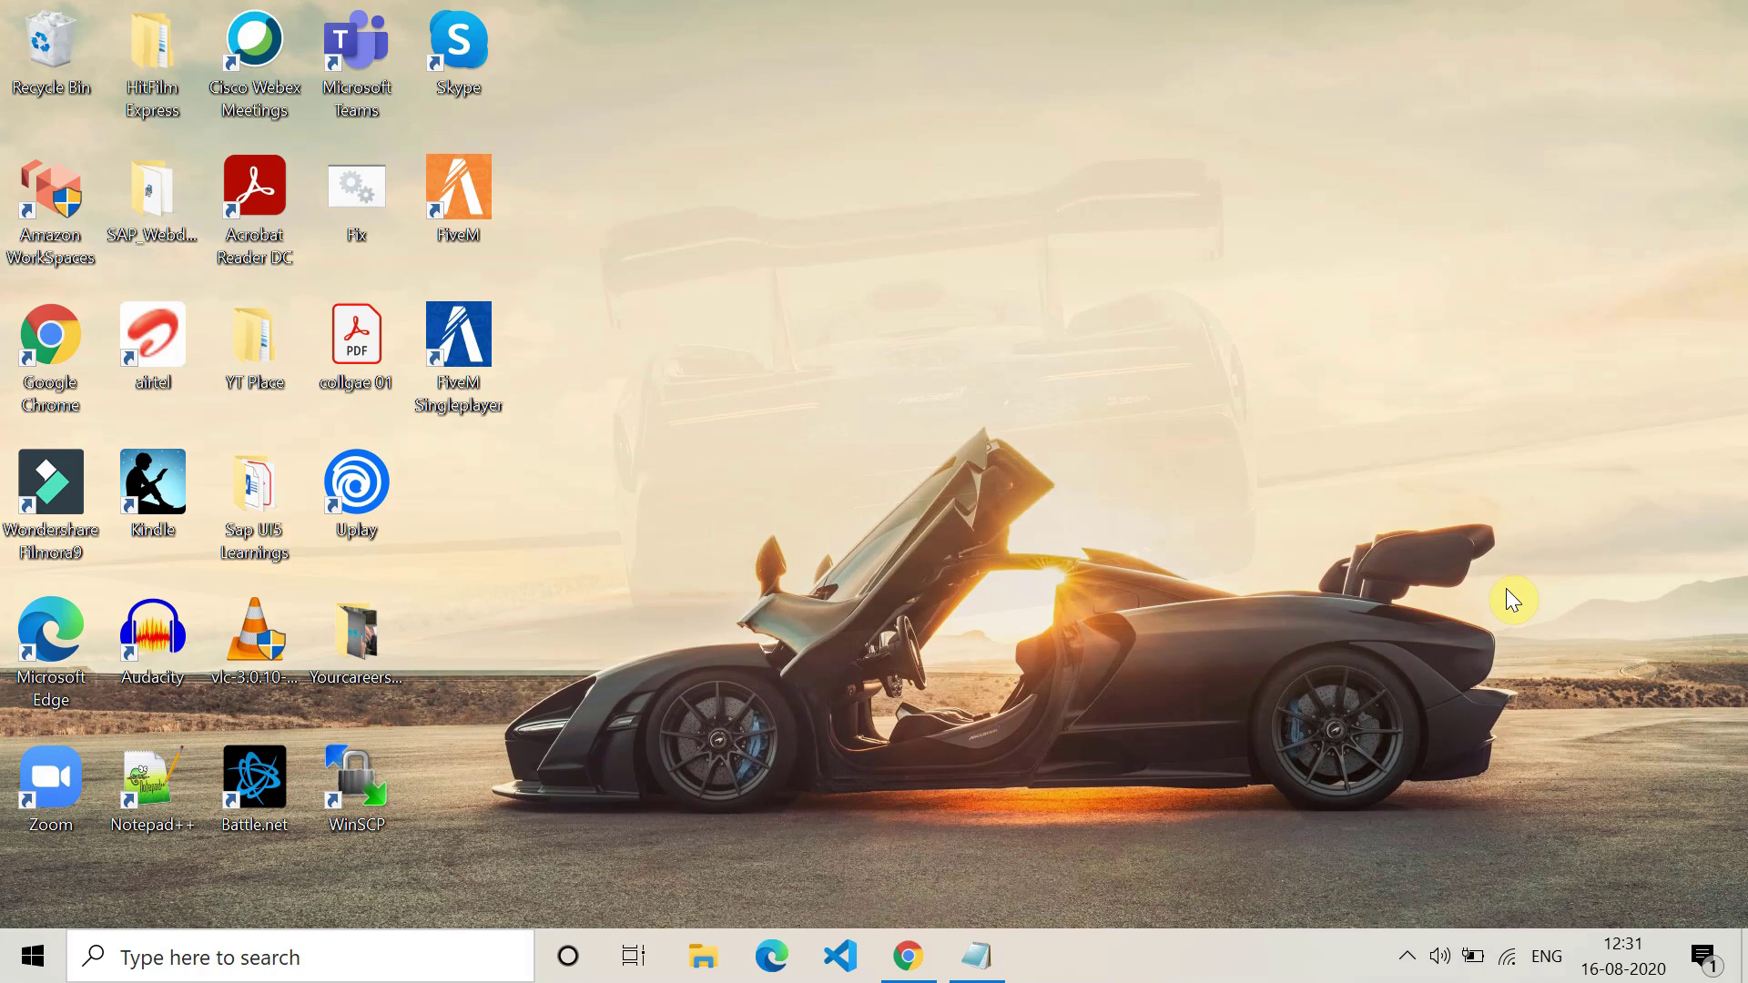
# Step: Launch devmgmt.msc from the Run dialog and move Device Manager to the upper right
pyautogui.press('super+r')
pyautogui.press('BackSpace')
pyautogui.write('d')
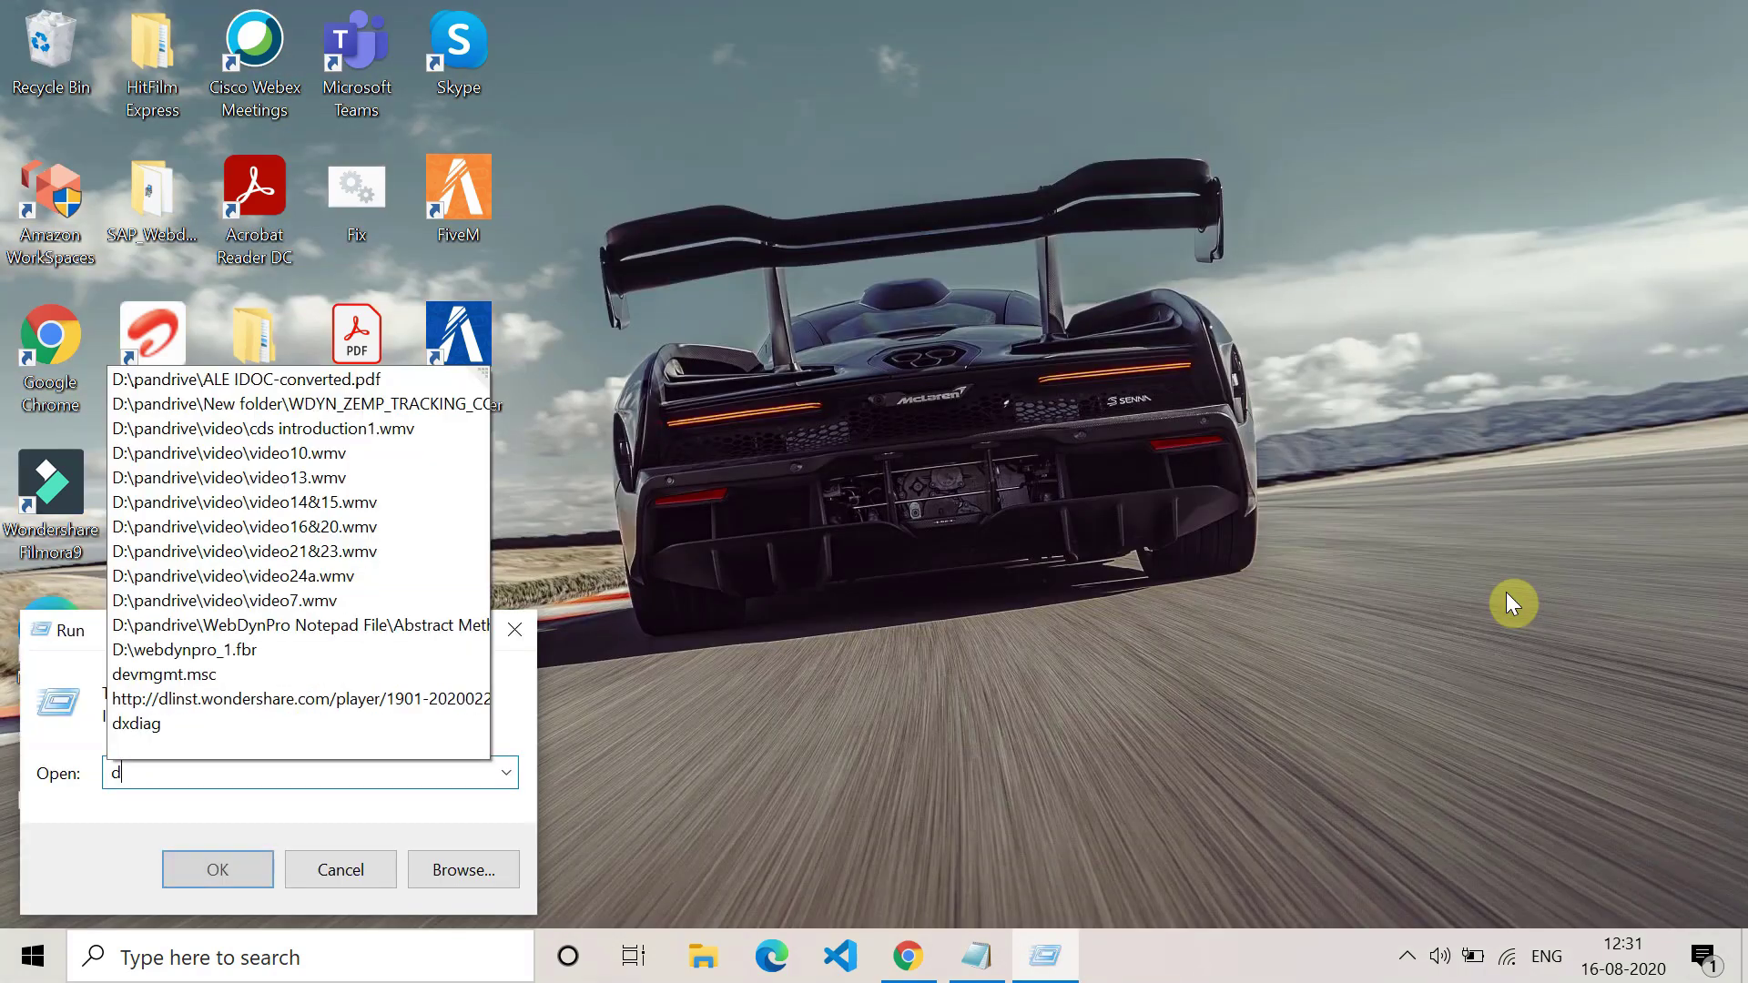
pyautogui.write('ev')
pyautogui.press('Down')
pyautogui.press('Return')
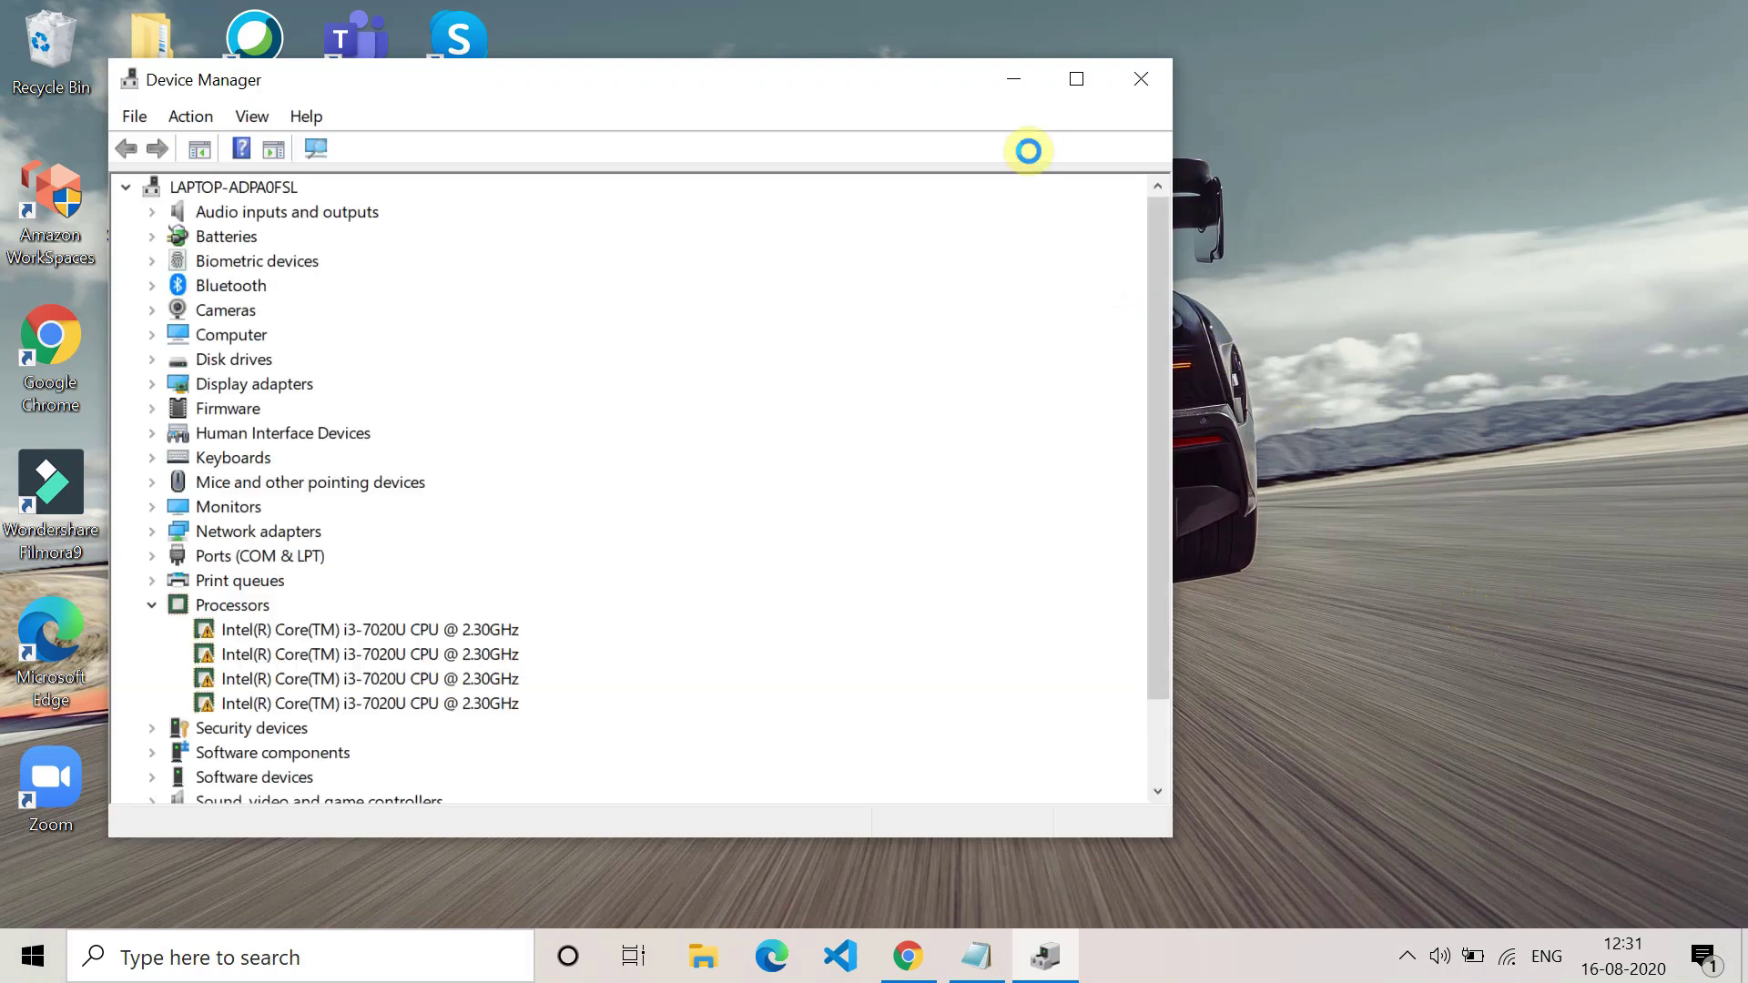
pyautogui.moveTo(807, 86); pyautogui.dragTo(1167, 64)
# Step: Dismiss the notification, enable View > Show hidden devices, and select Network adapters
pyautogui.moveTo(1270, 746)
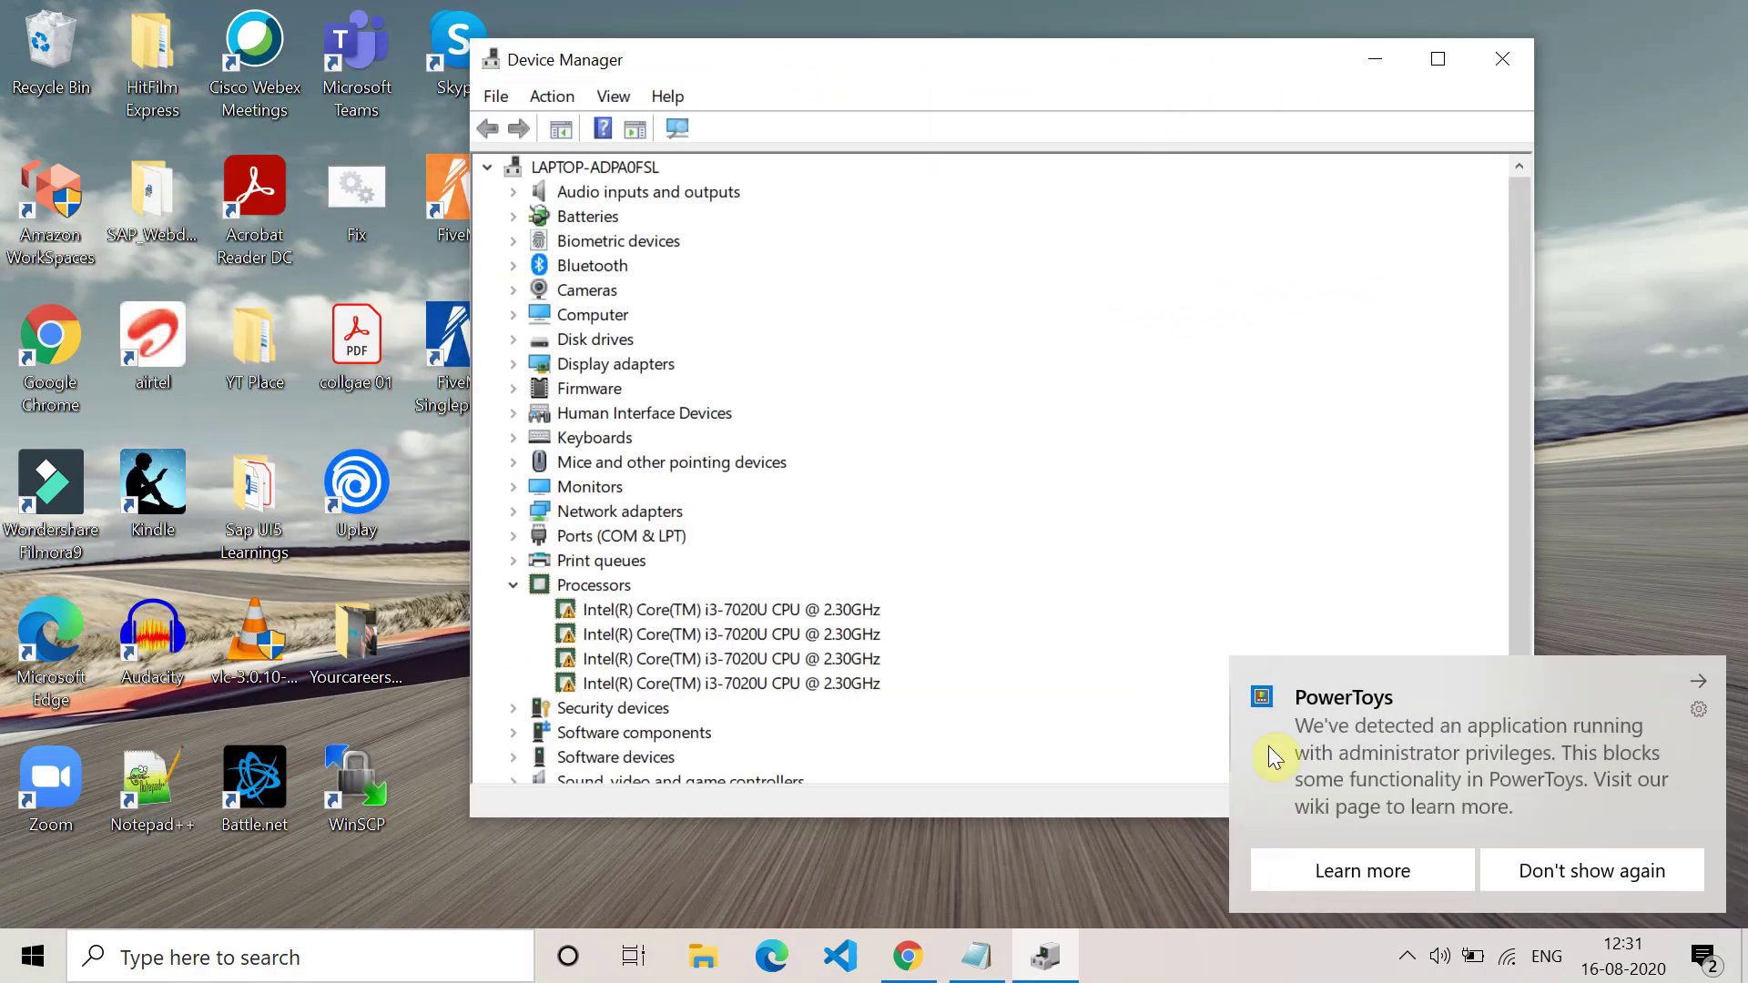
pyautogui.click(1692, 683)
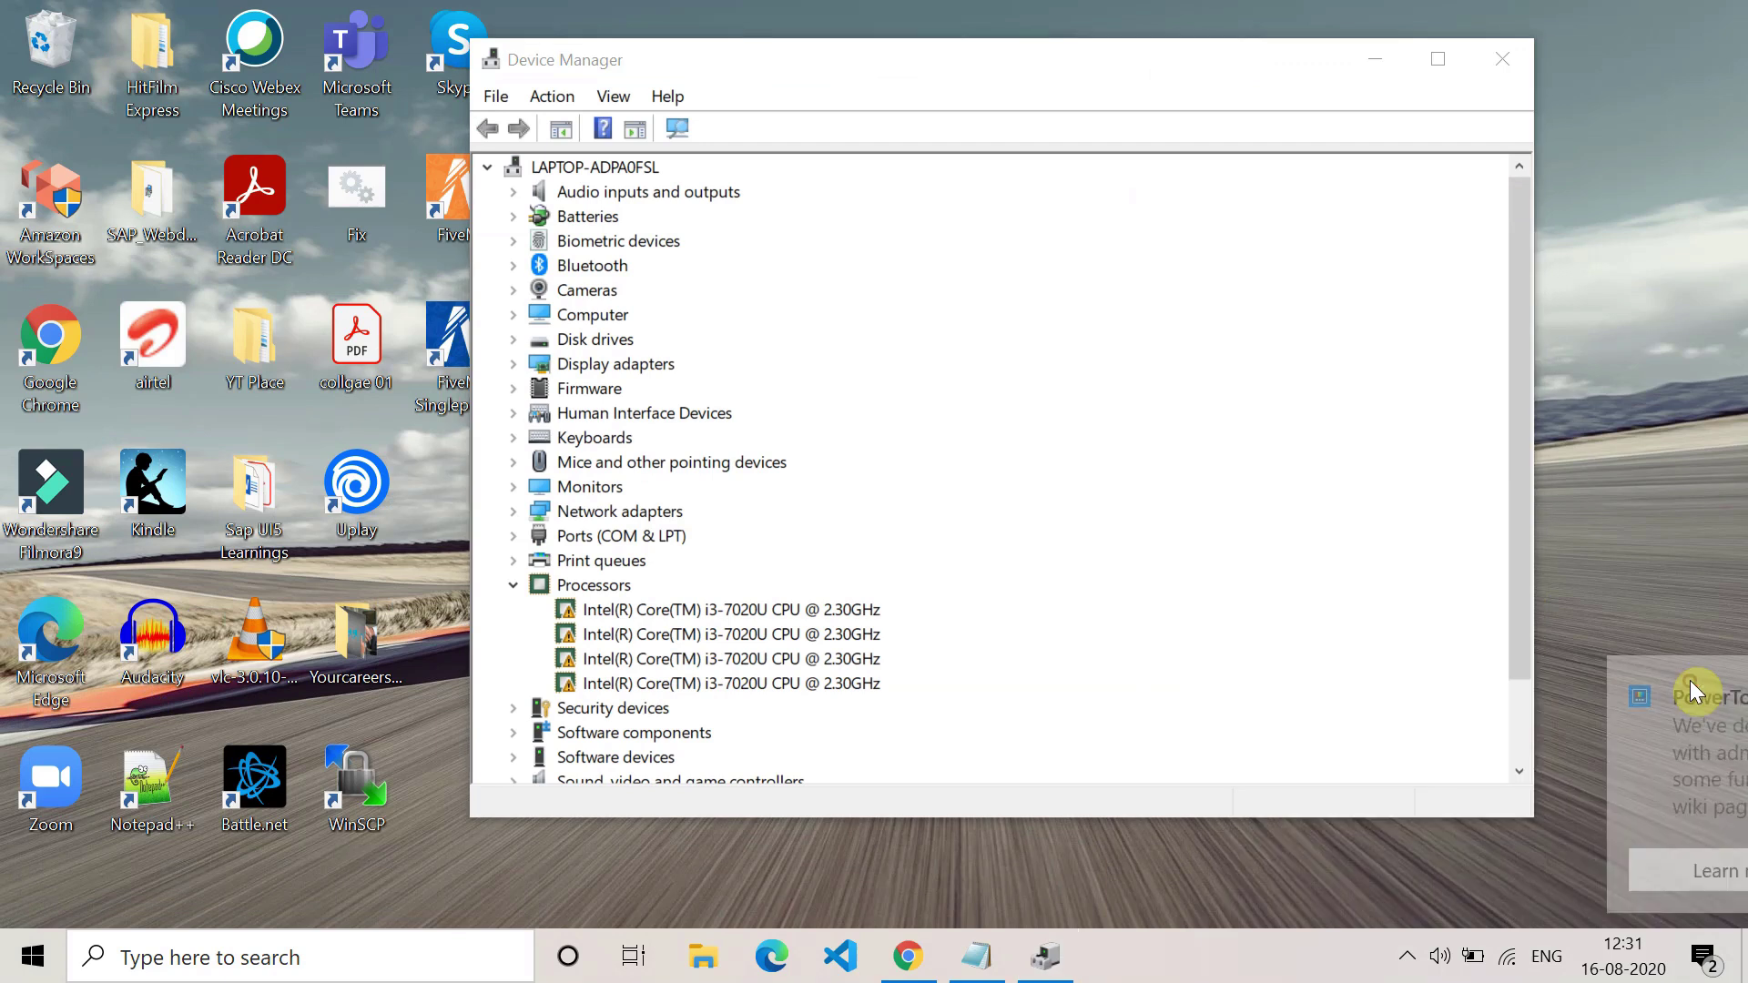
pyautogui.click(513, 586)
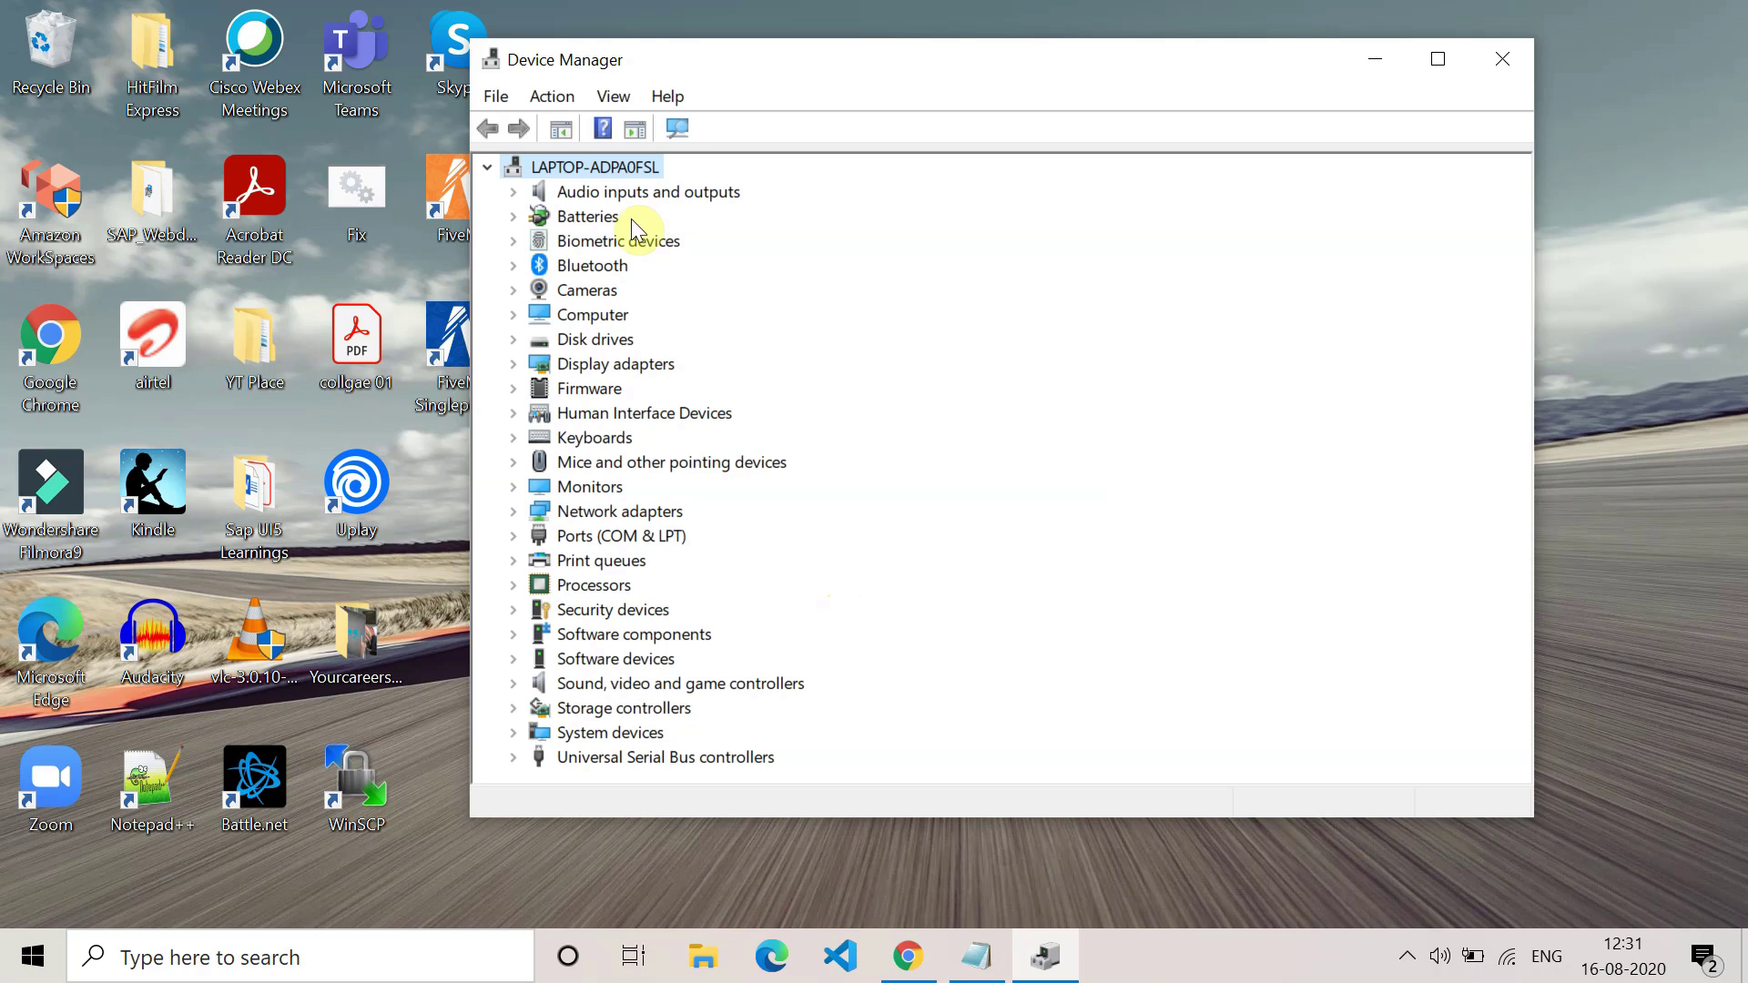
pyautogui.click(615, 97)
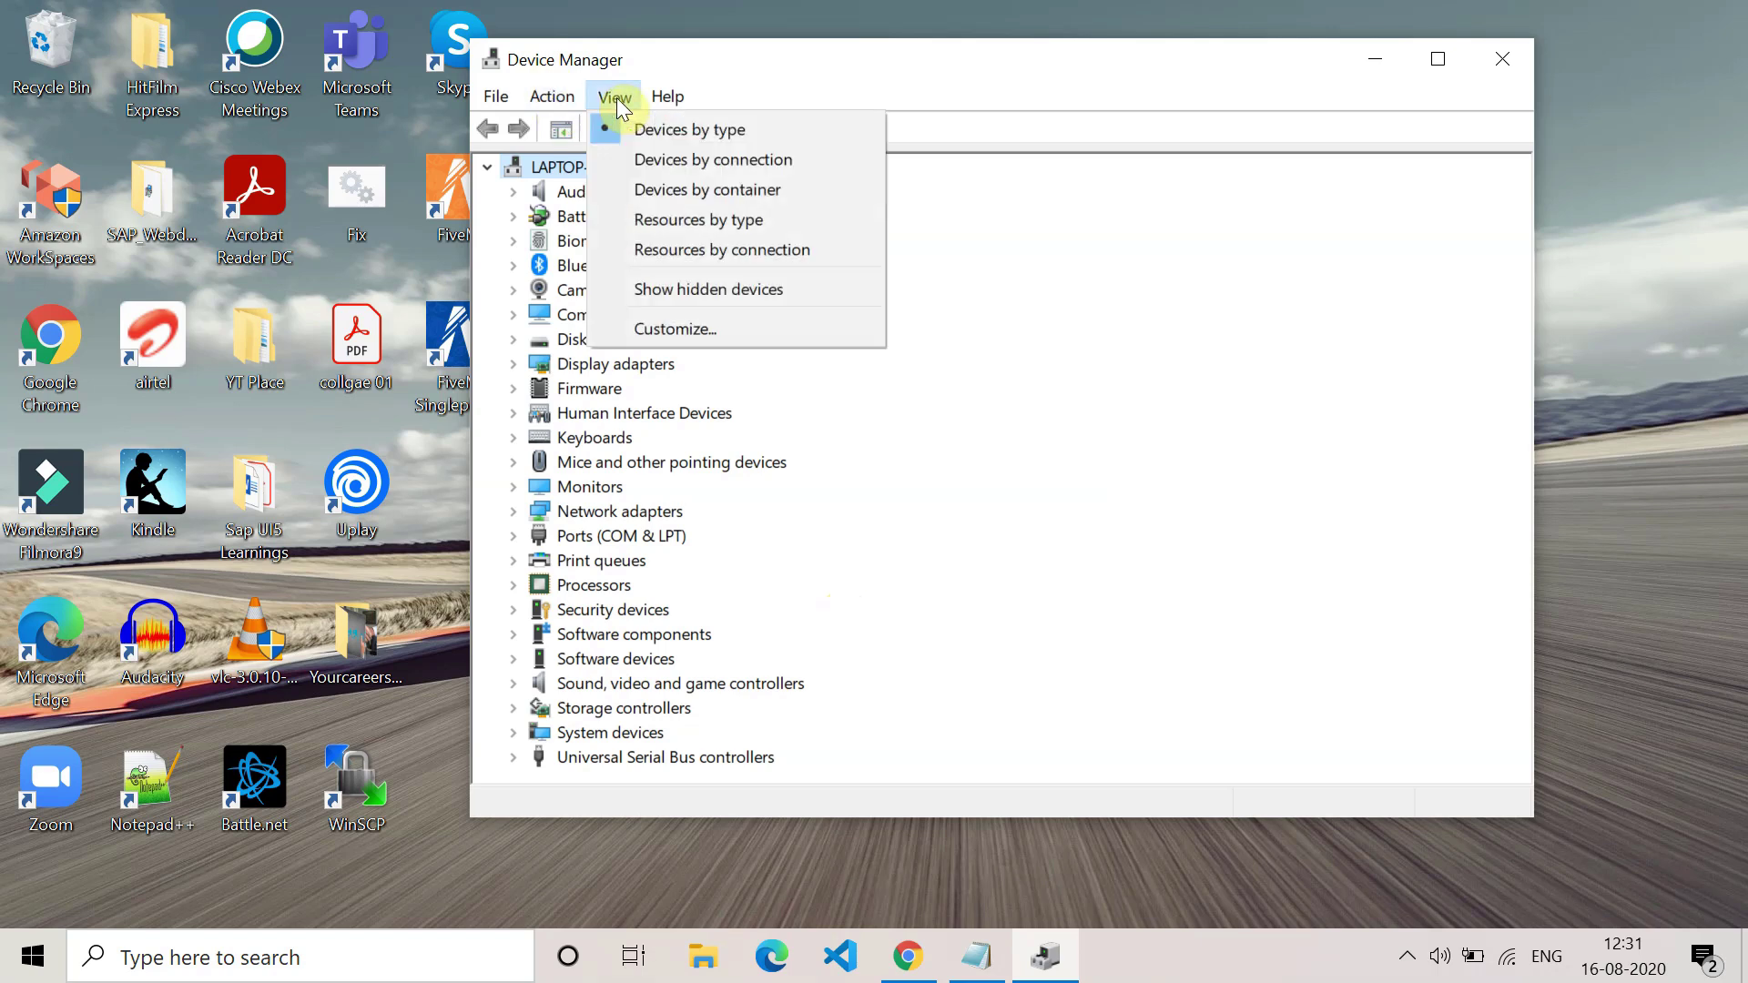
pyautogui.click(710, 289)
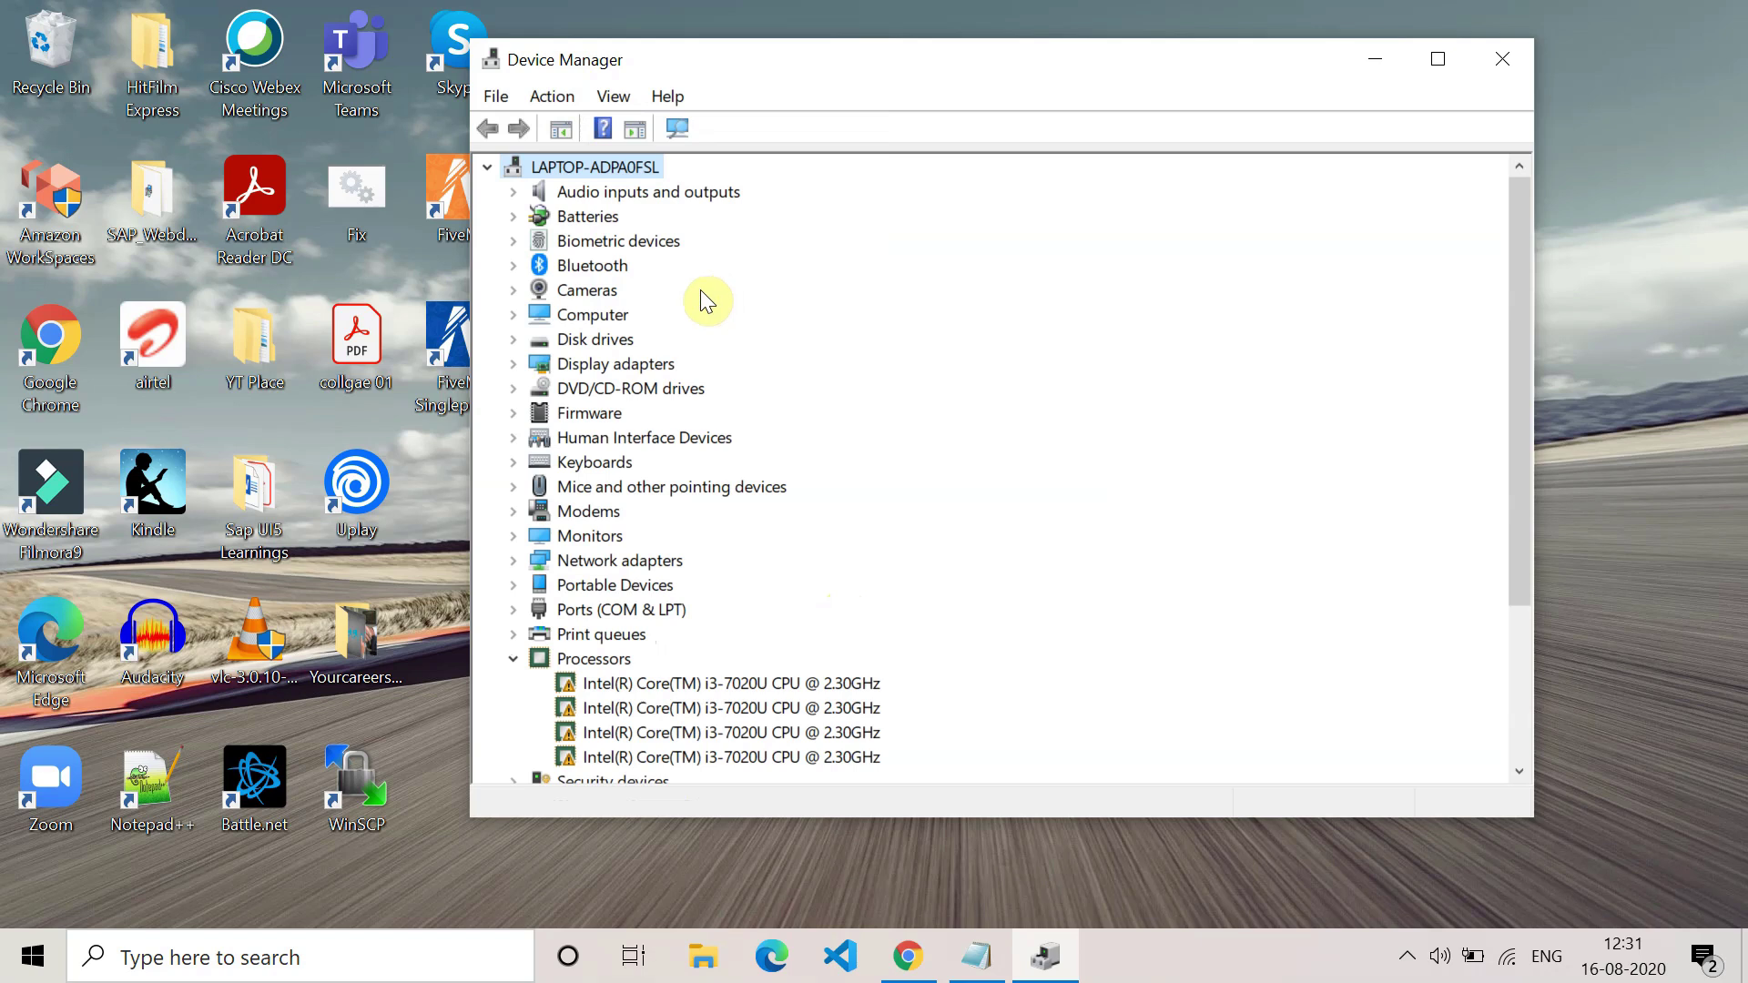
pyautogui.click(514, 665)
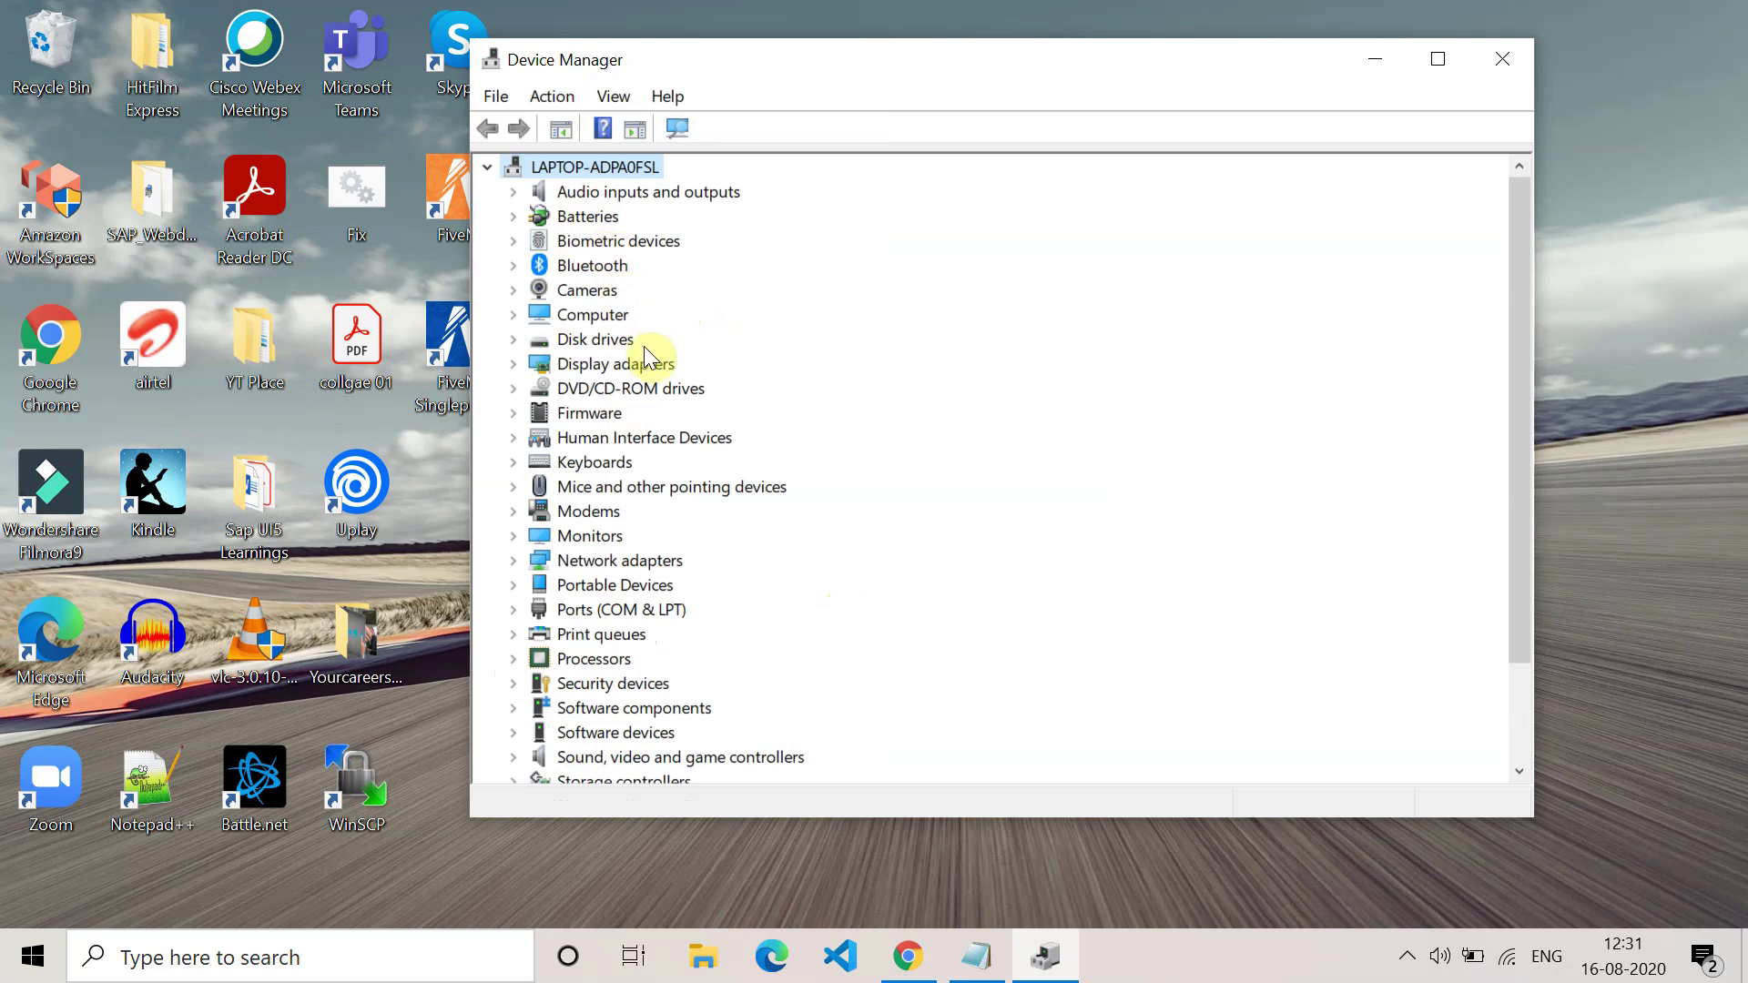
pyautogui.click(635, 564)
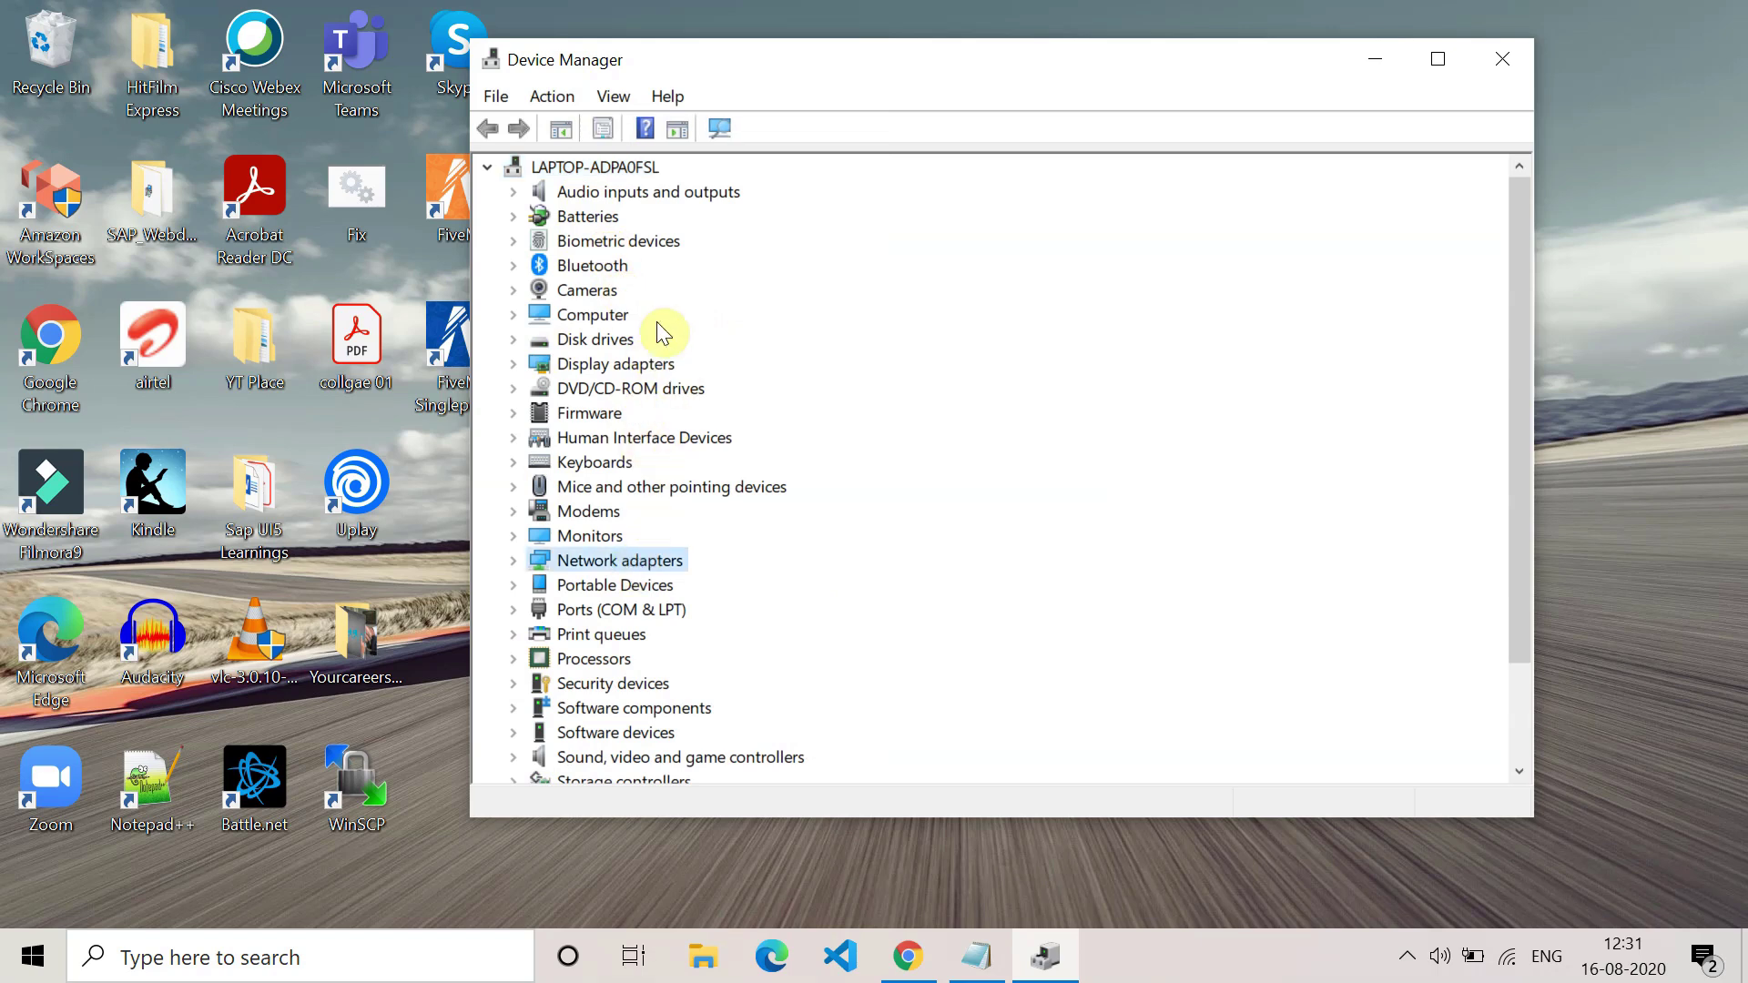
# Step: Run Action > Scan for hardware changes and expand Network adapters to list all adapters
pyautogui.click(565, 100)
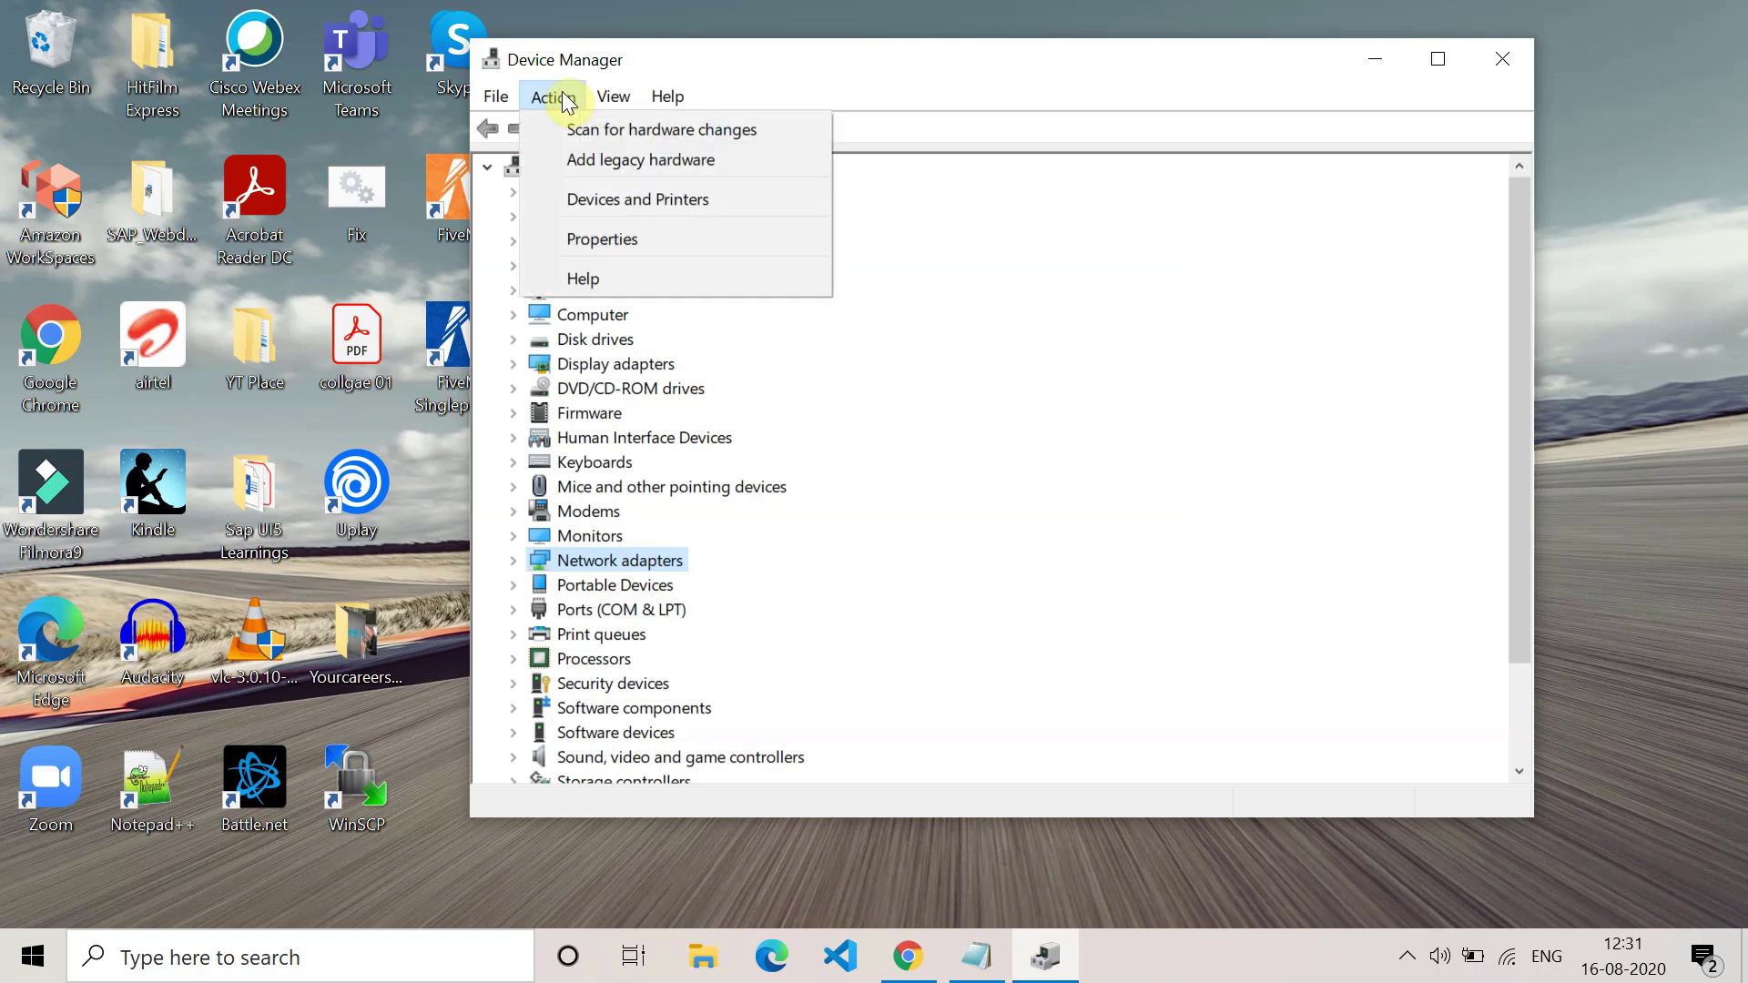
pyautogui.click(587, 141)
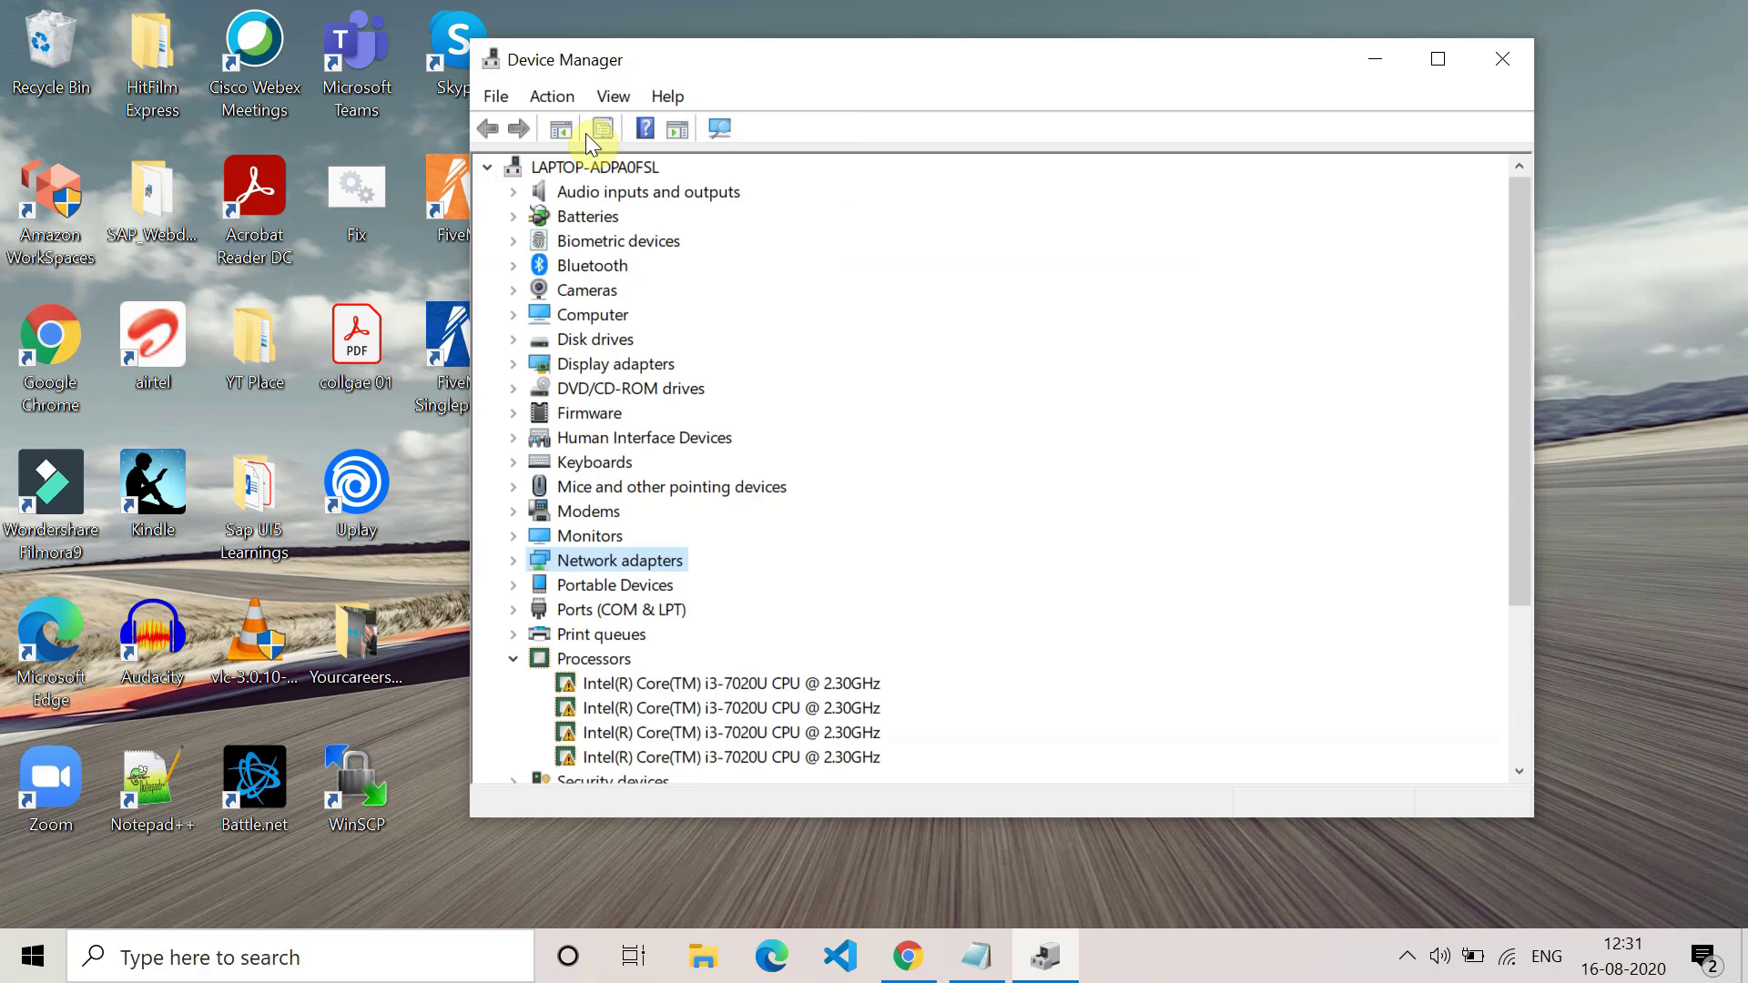
pyautogui.click(514, 560)
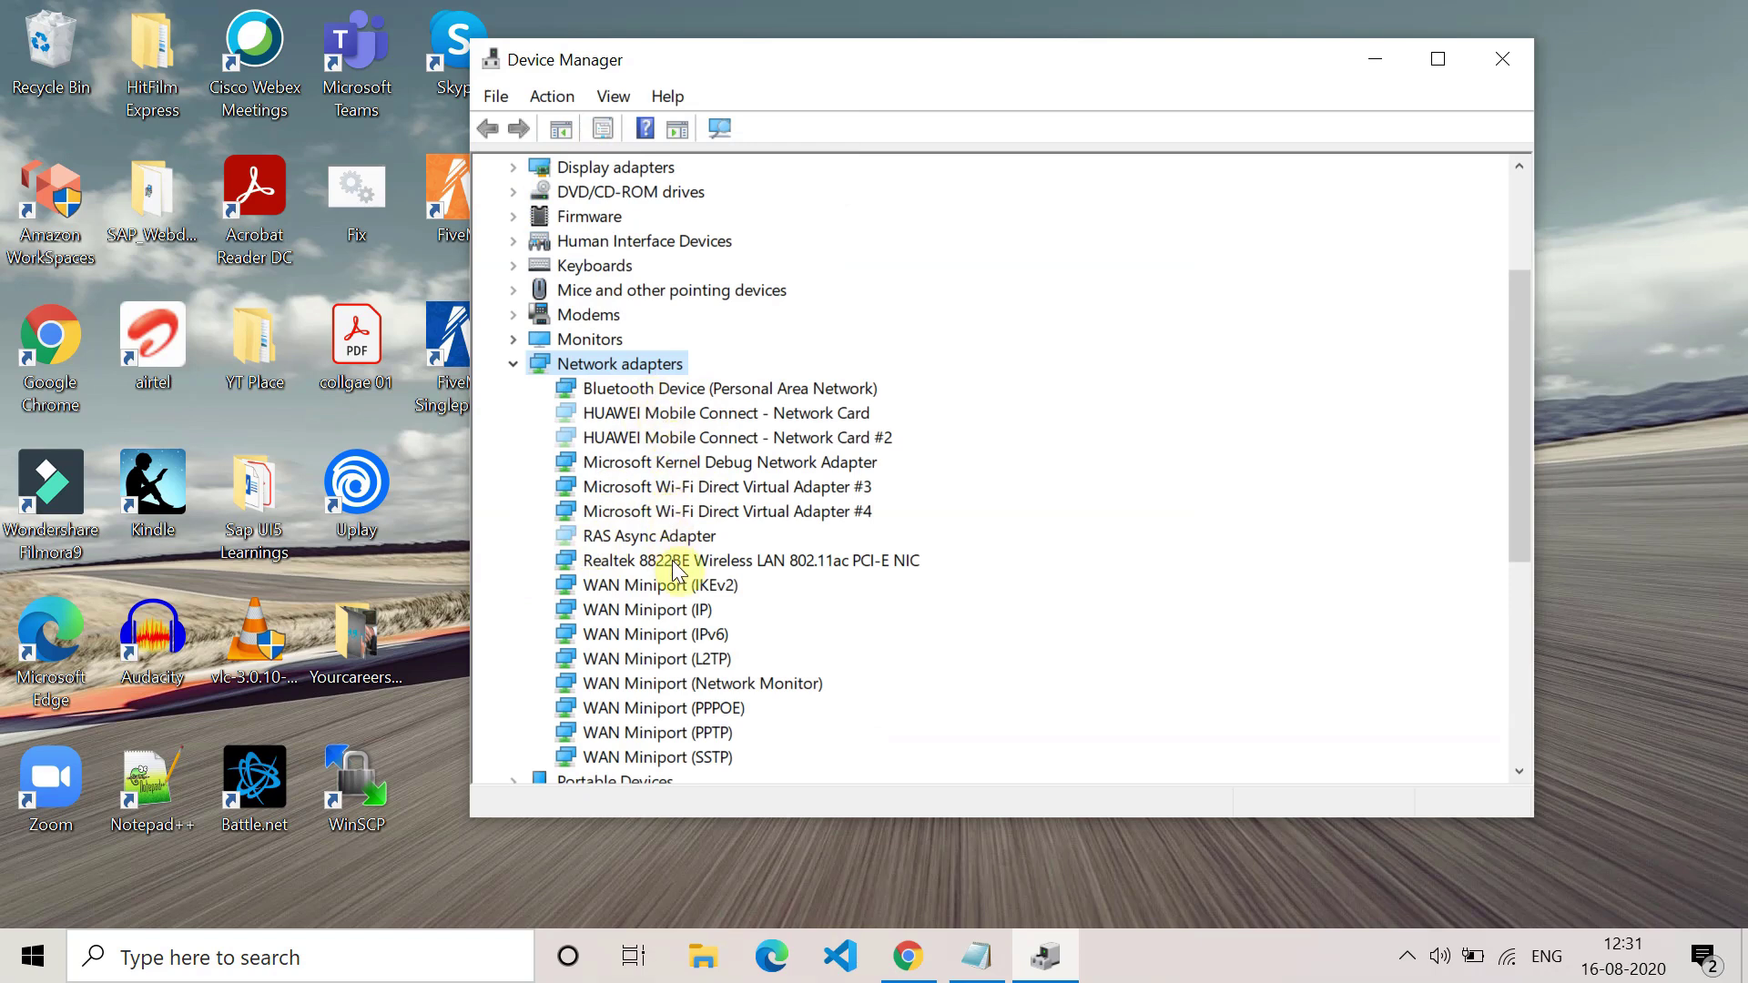
pyautogui.scroll(-1, 676, 571)
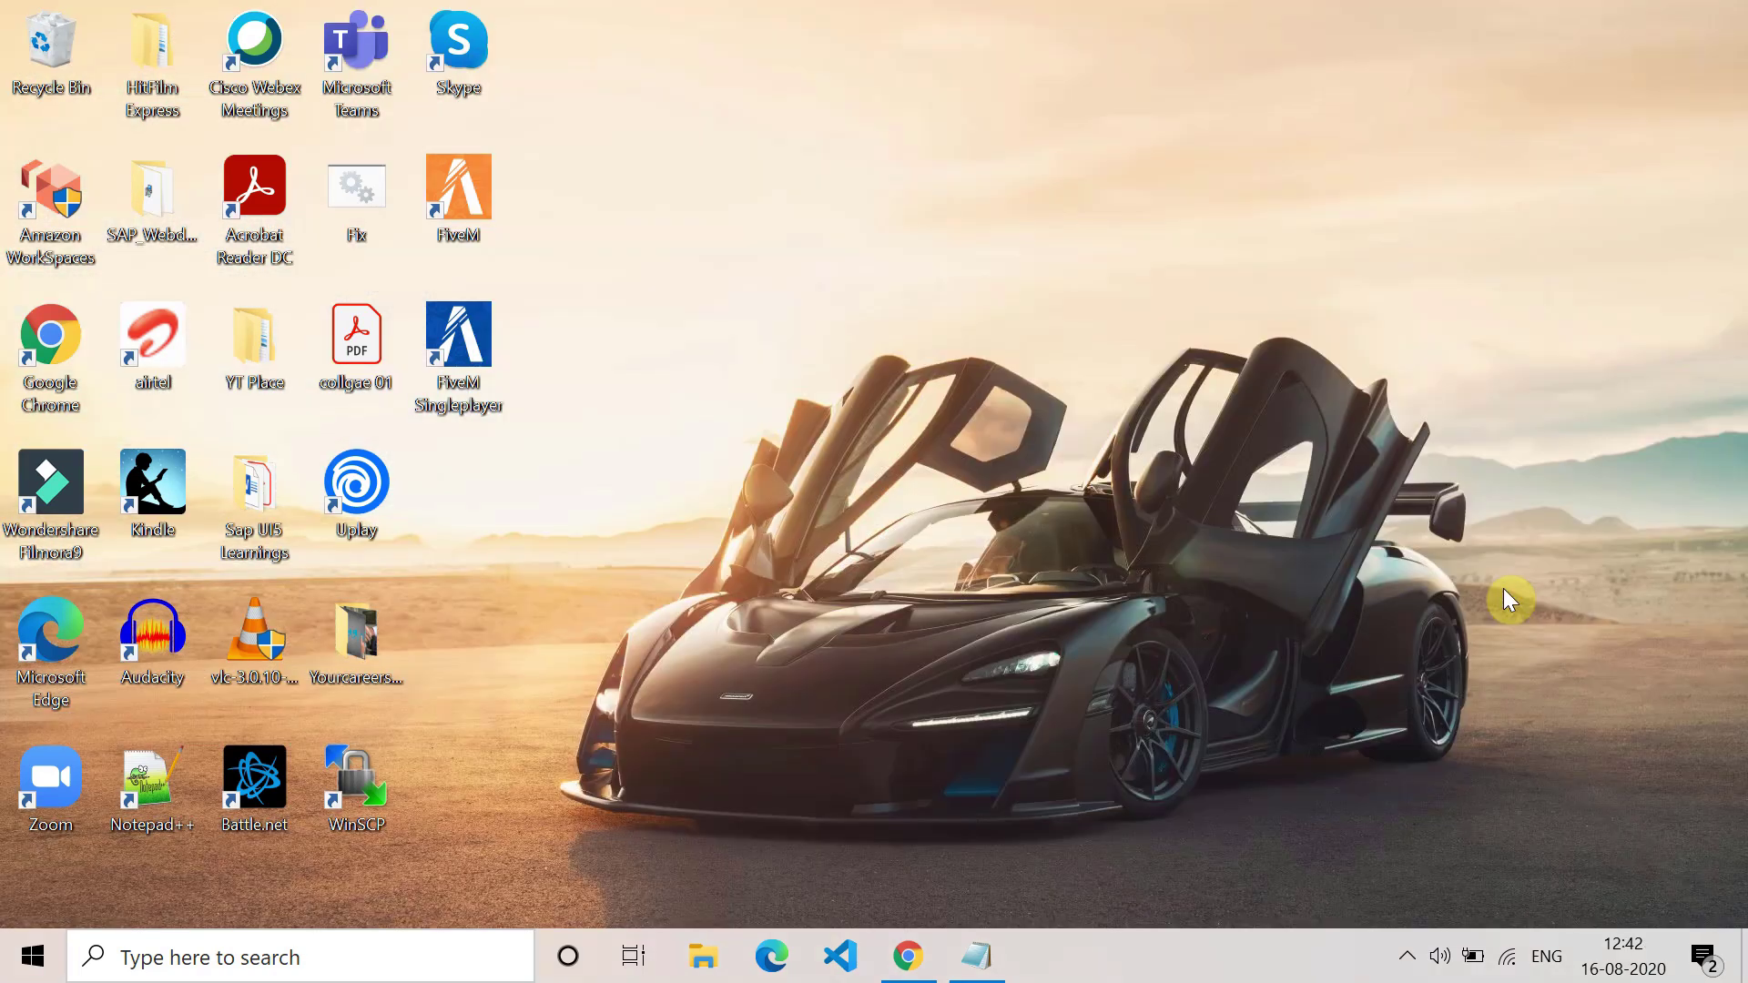
# Step: Go to Settings > Update & Security > Troubleshoot and expand the Network Adapter entry
pyautogui.click(33, 956)
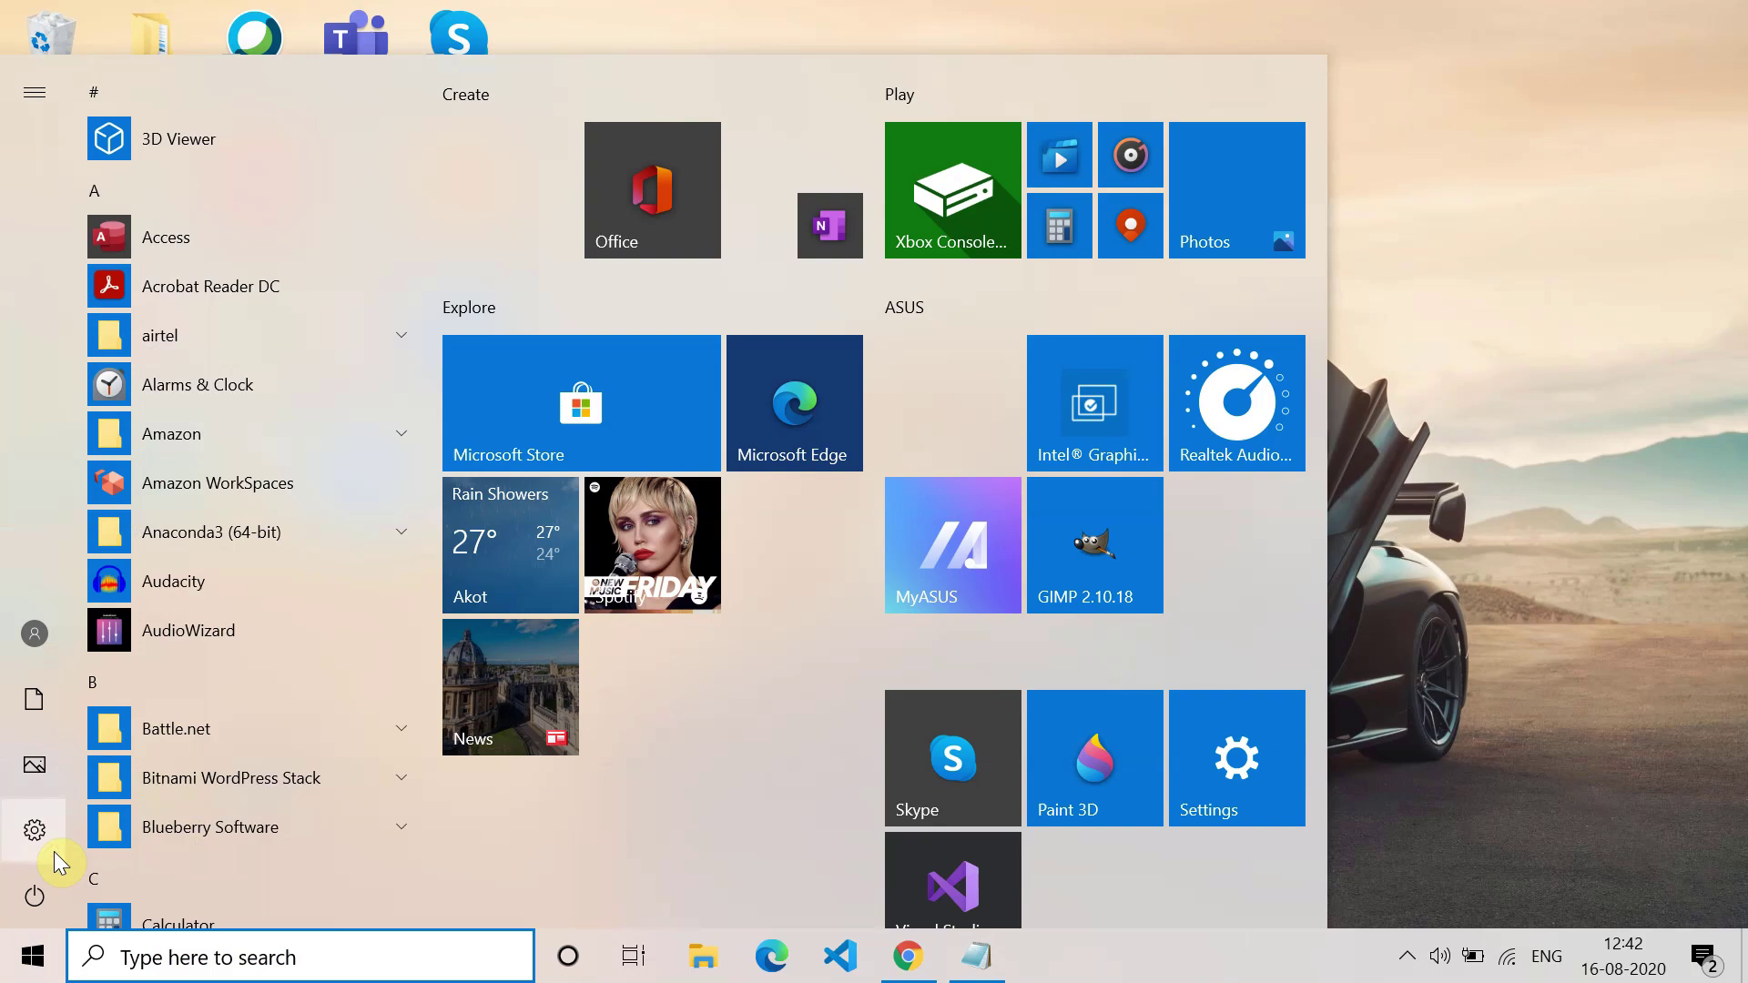
pyautogui.click(35, 829)
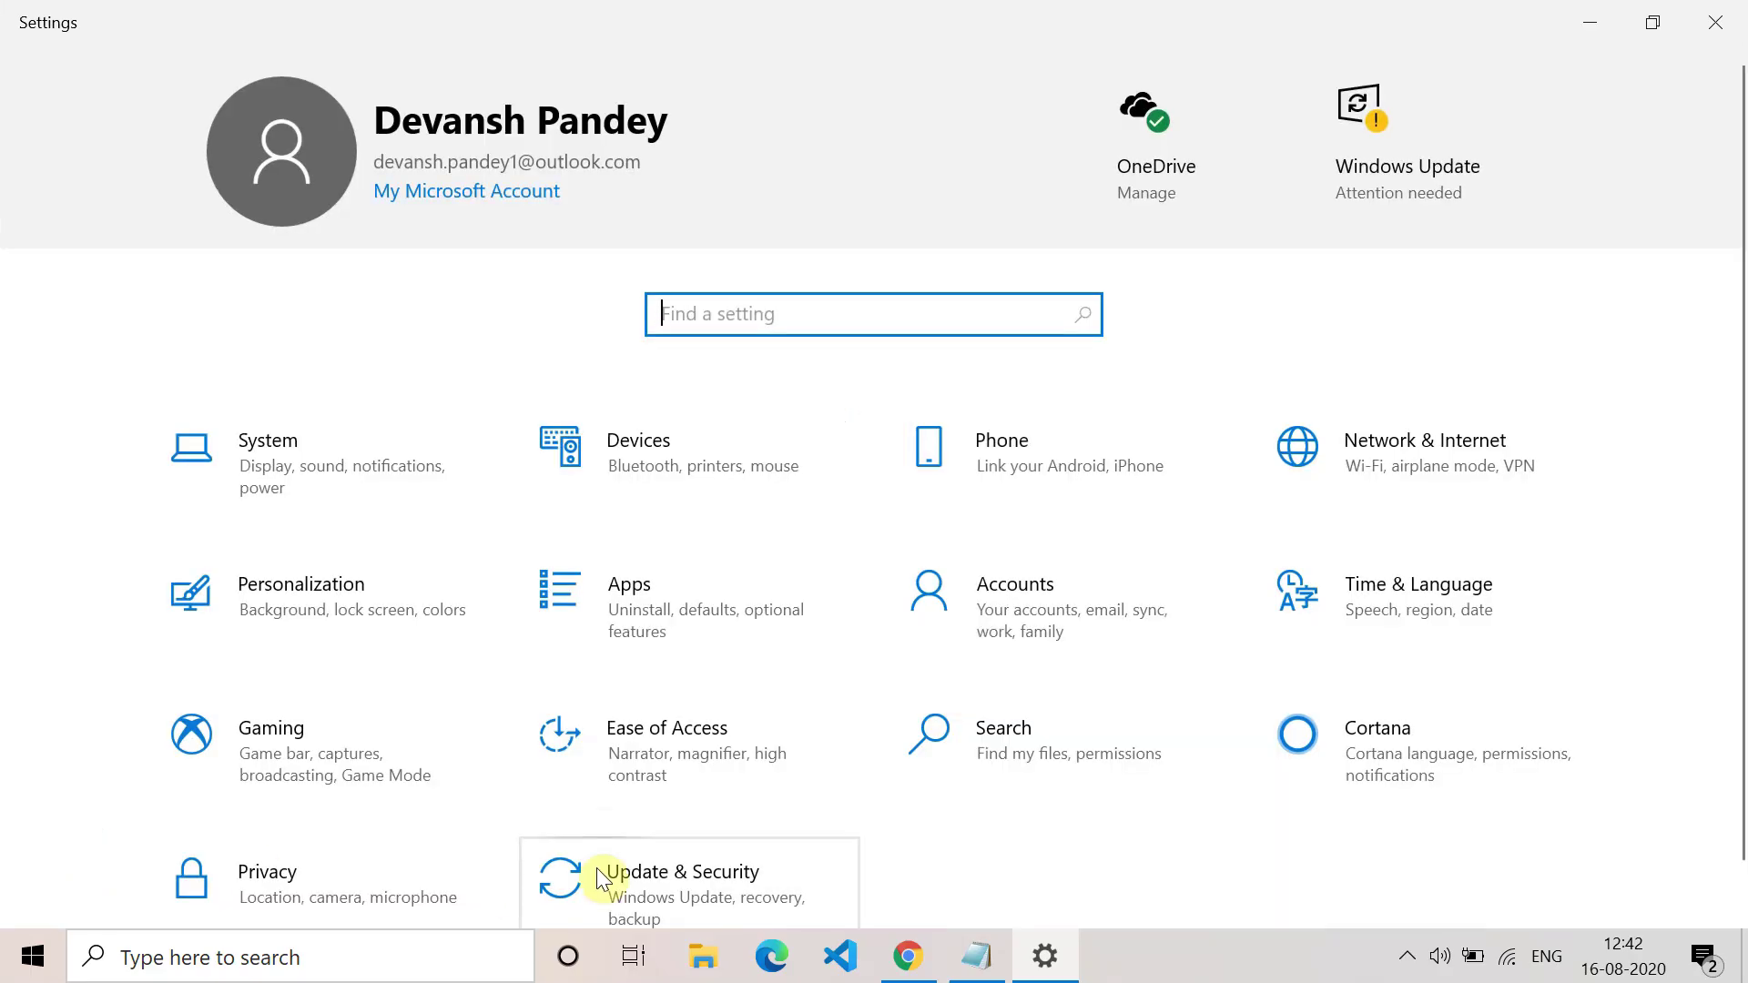
pyautogui.click(597, 867)
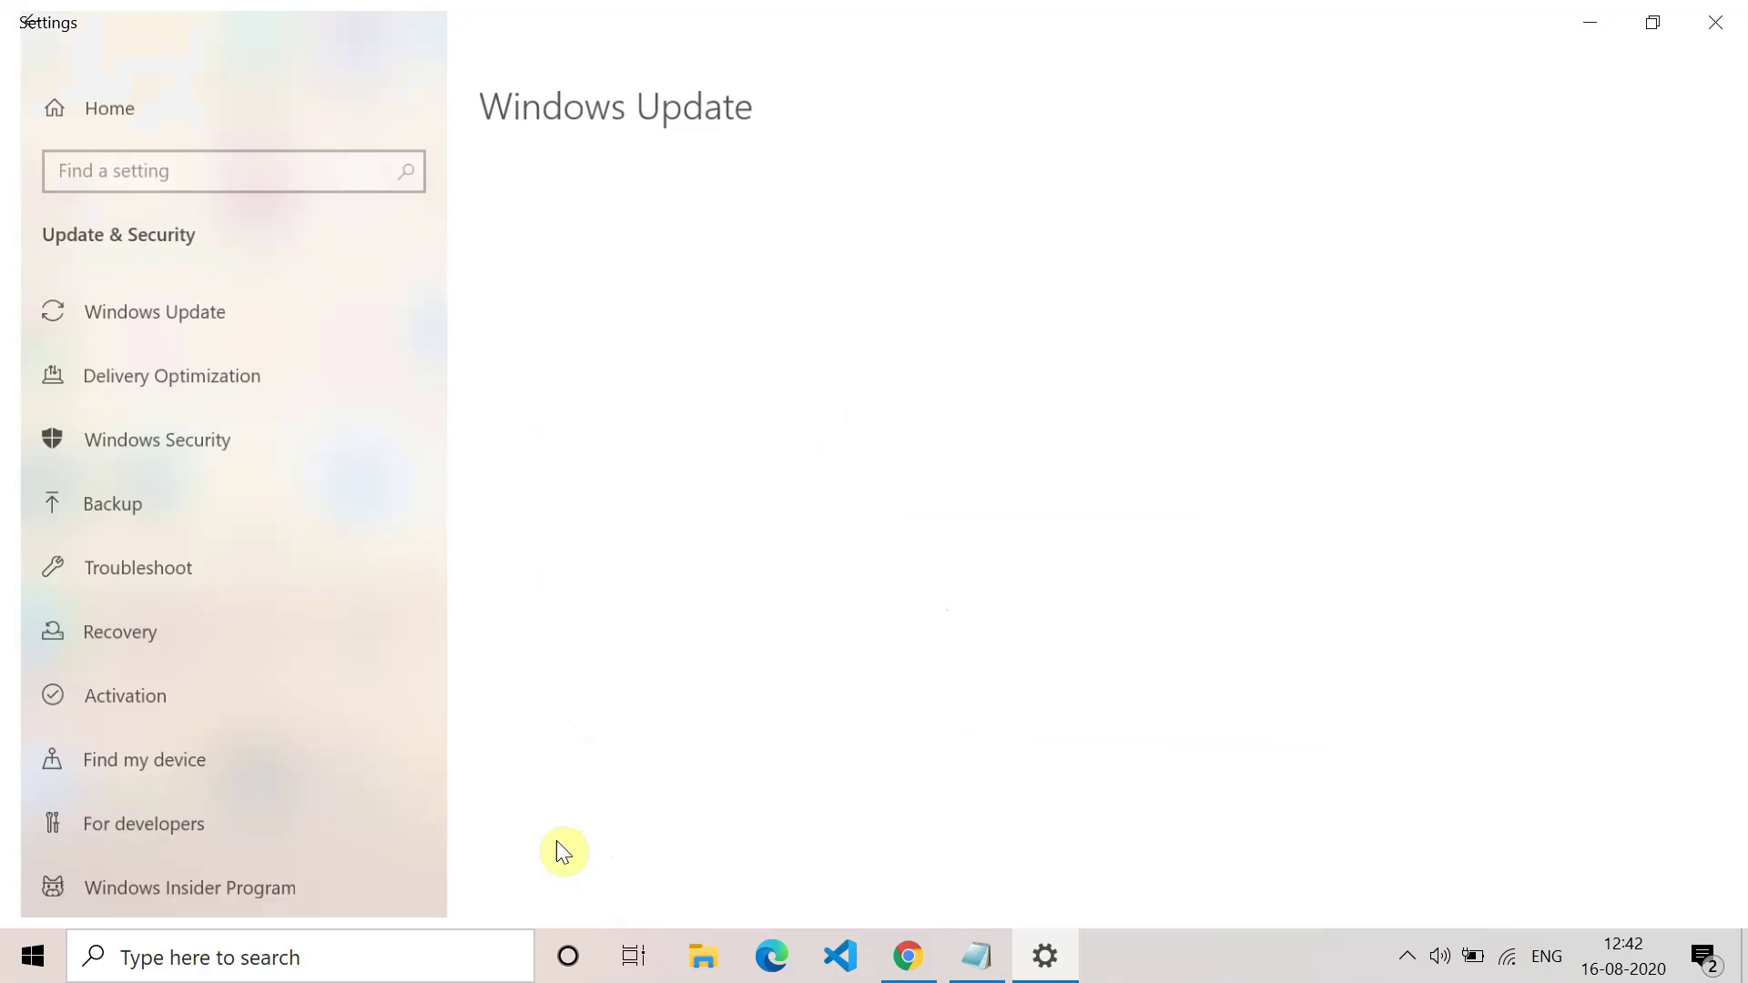
pyautogui.click(134, 579)
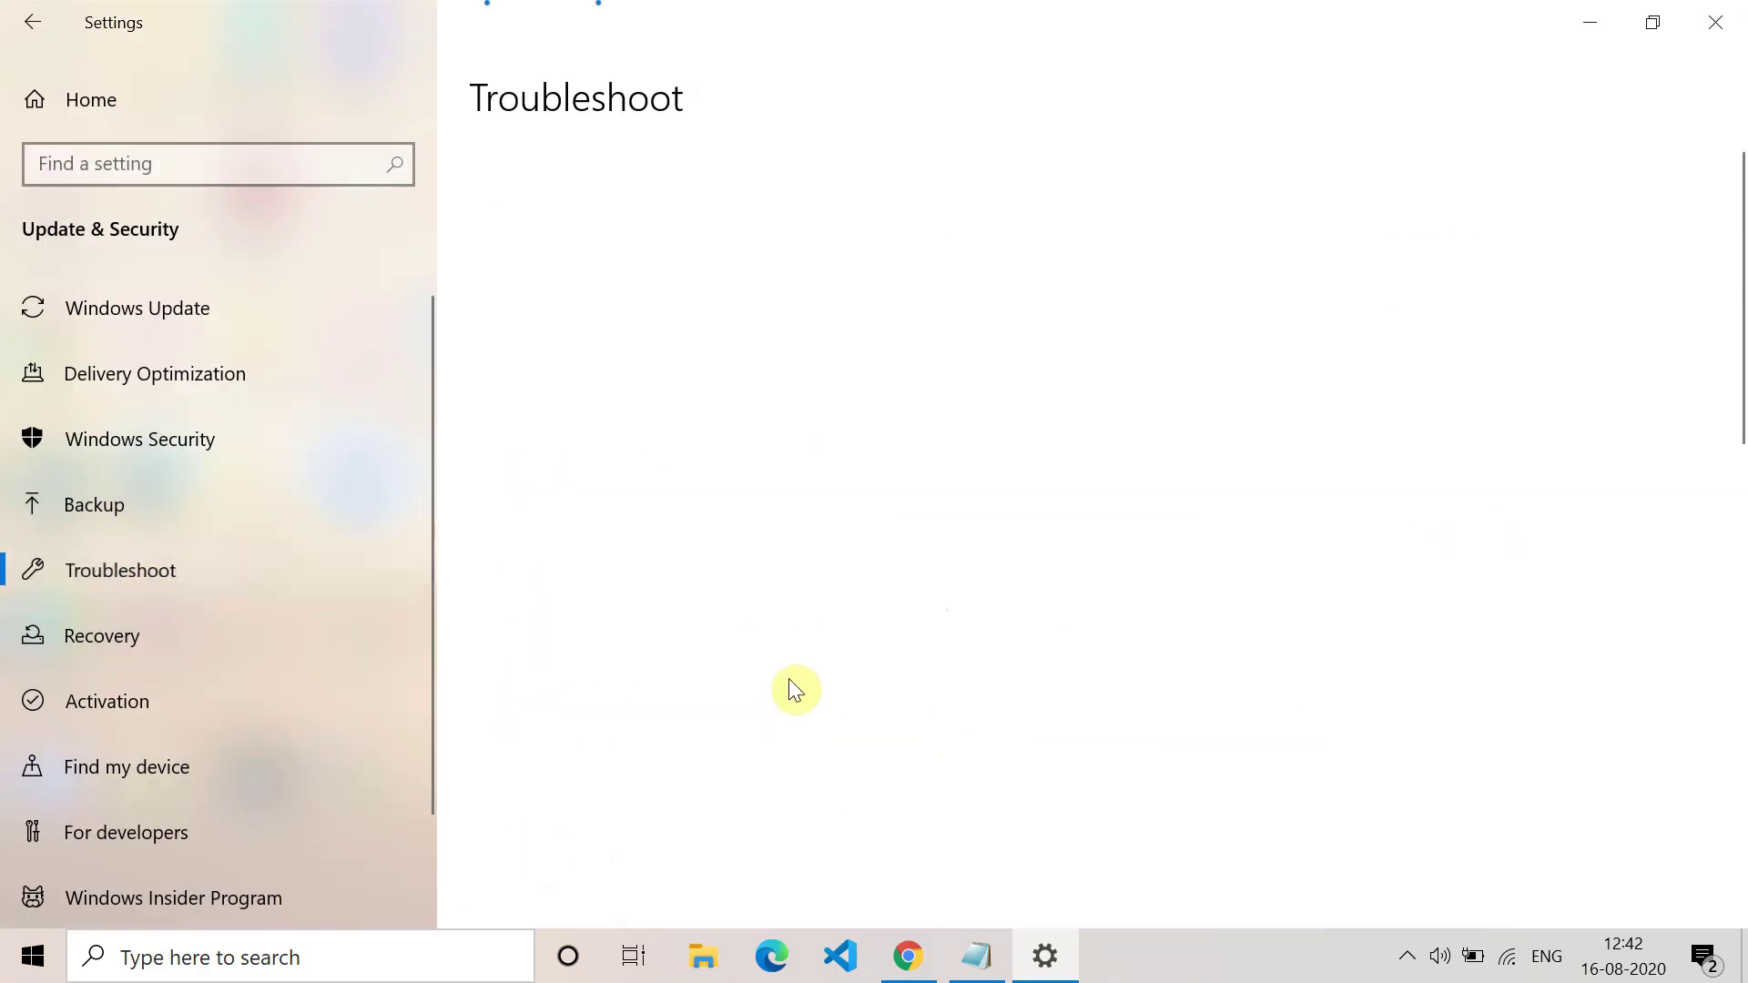
pyautogui.scroll(-3, 790, 689)
pyautogui.scroll(-5, 789, 689)
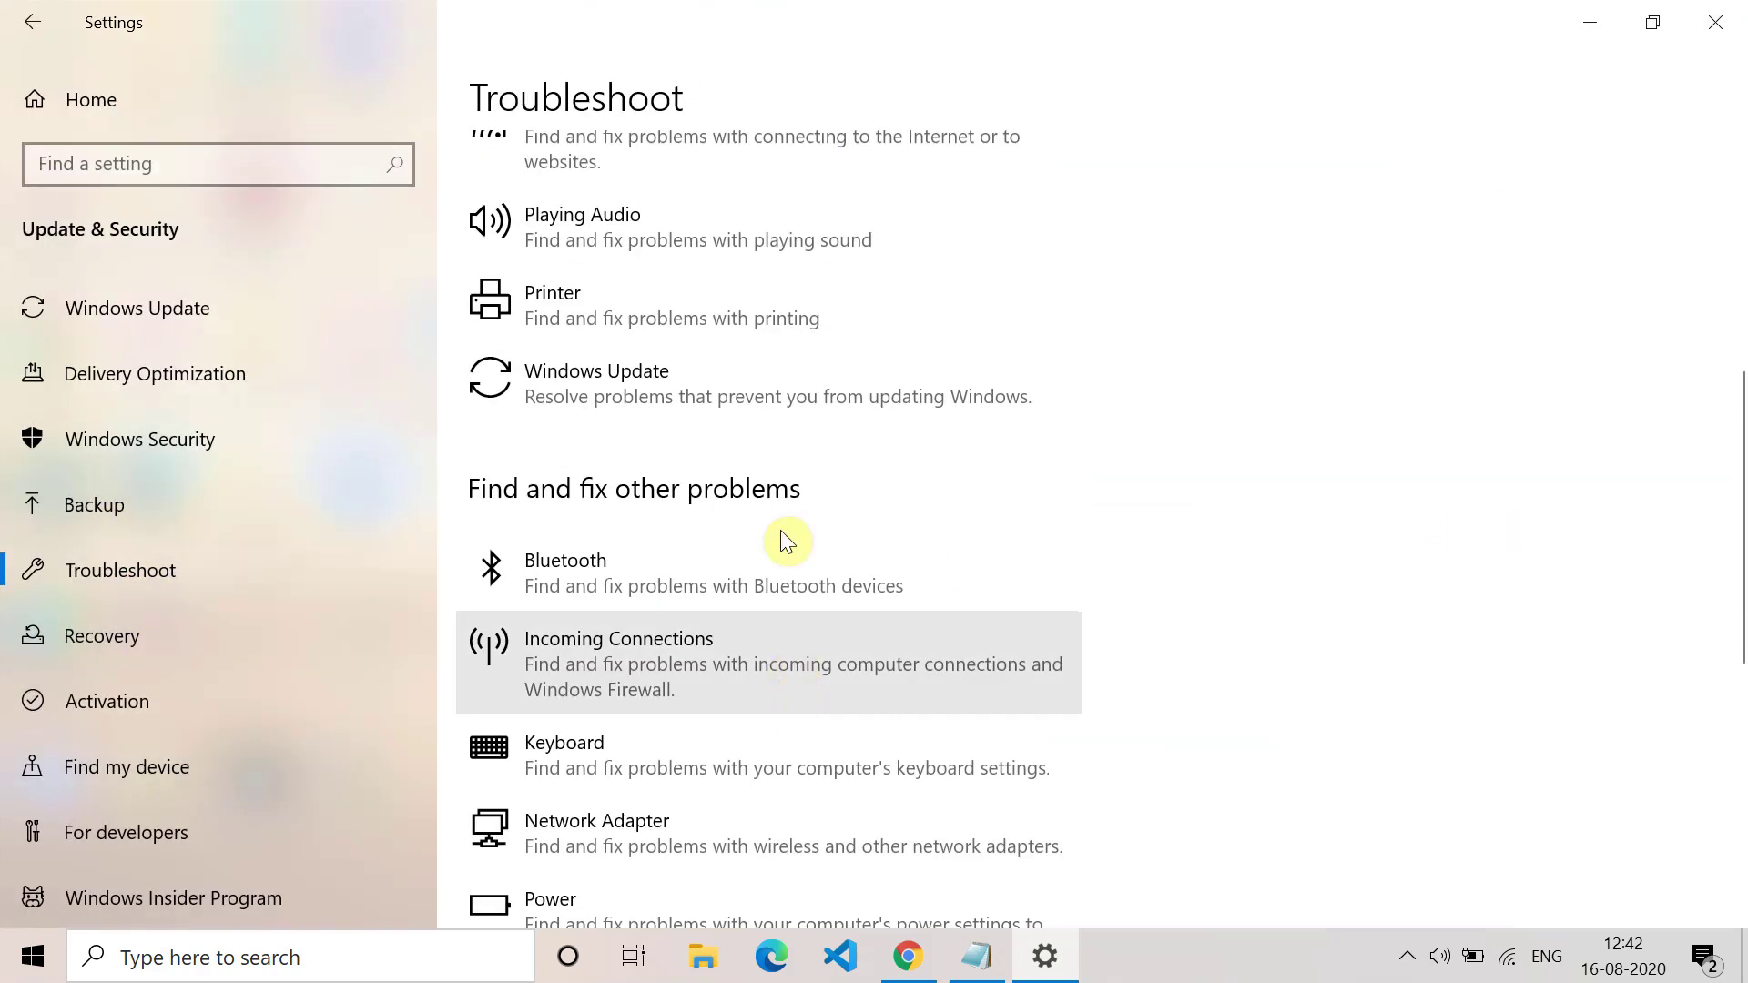
pyautogui.scroll(-1, 681, 381)
pyautogui.click(745, 675)
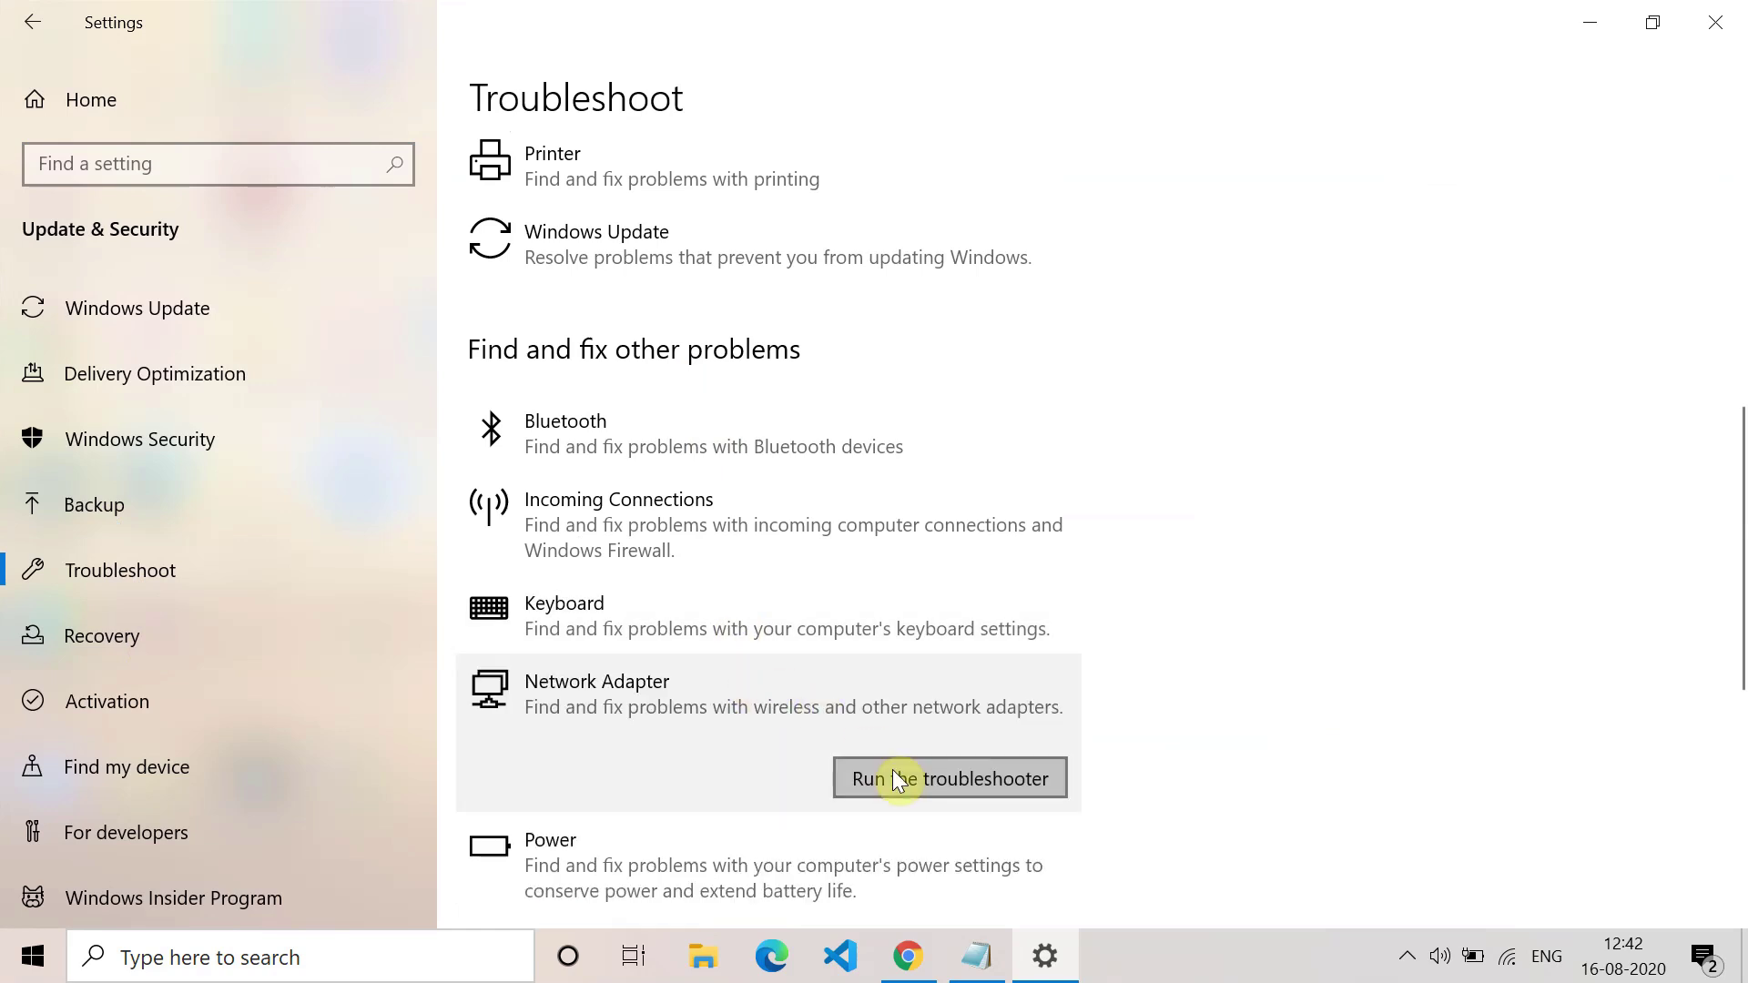
# Step: Run the Network Adapter troubleshooter on All network adapters and close it when finished
pyautogui.click(897, 781)
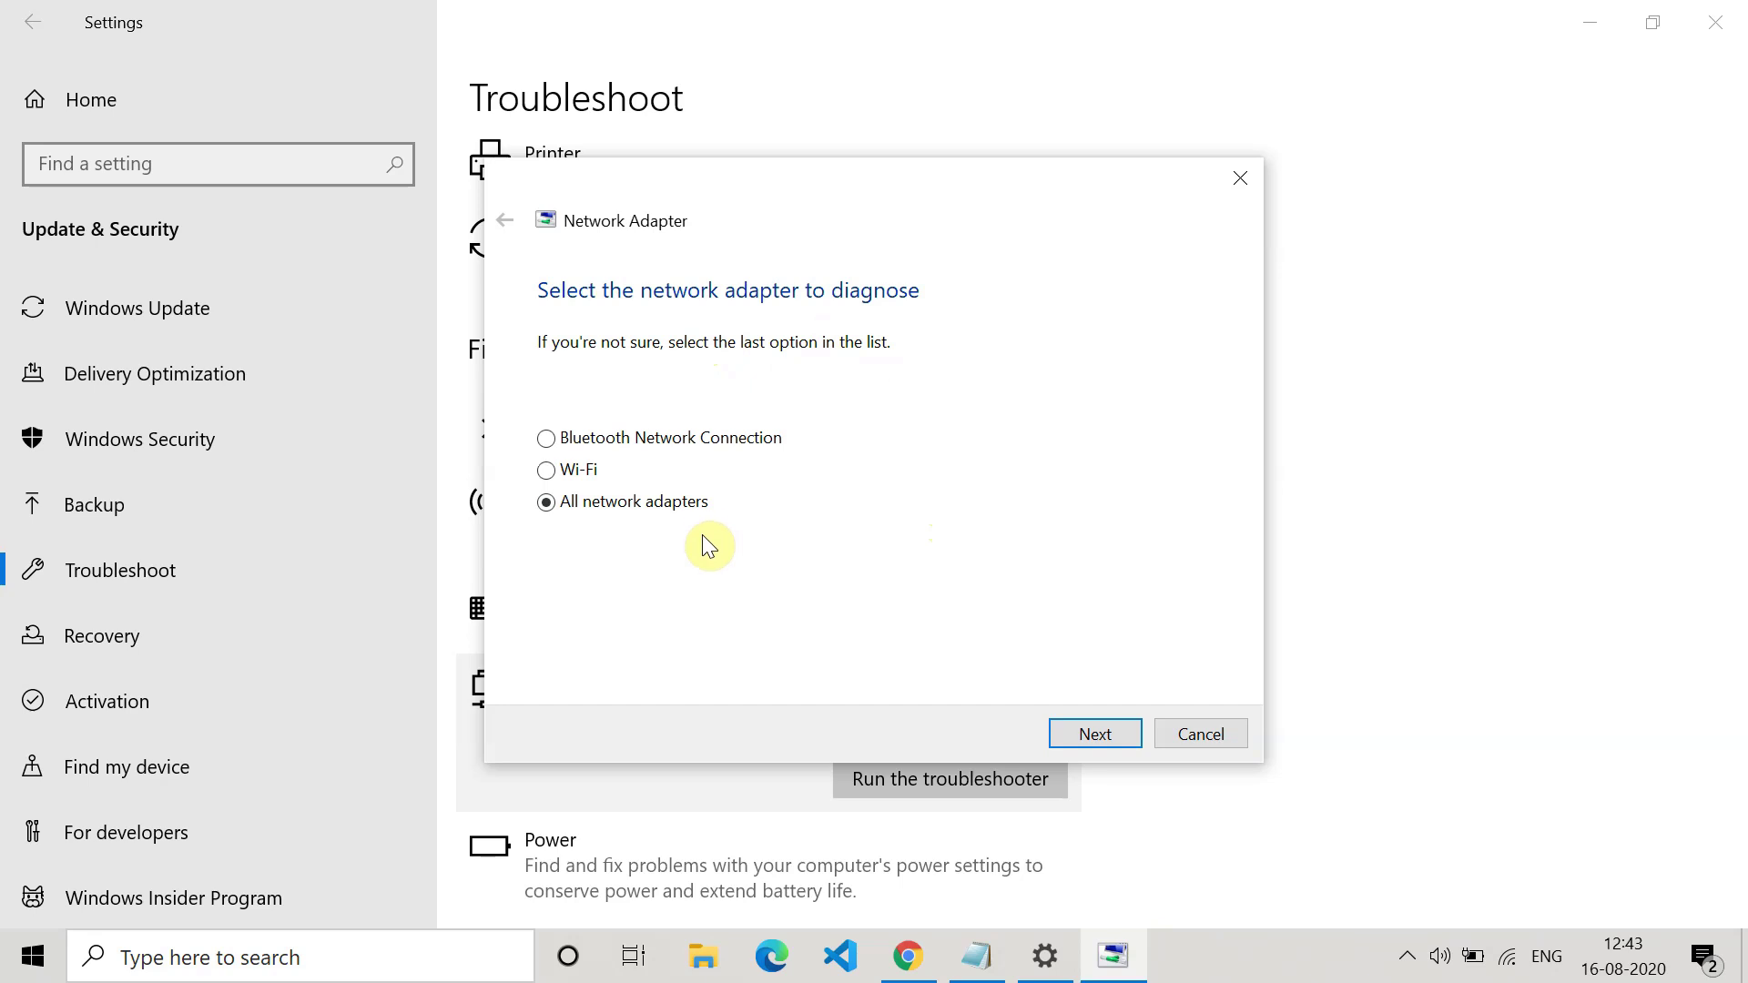
pyautogui.click(1136, 742)
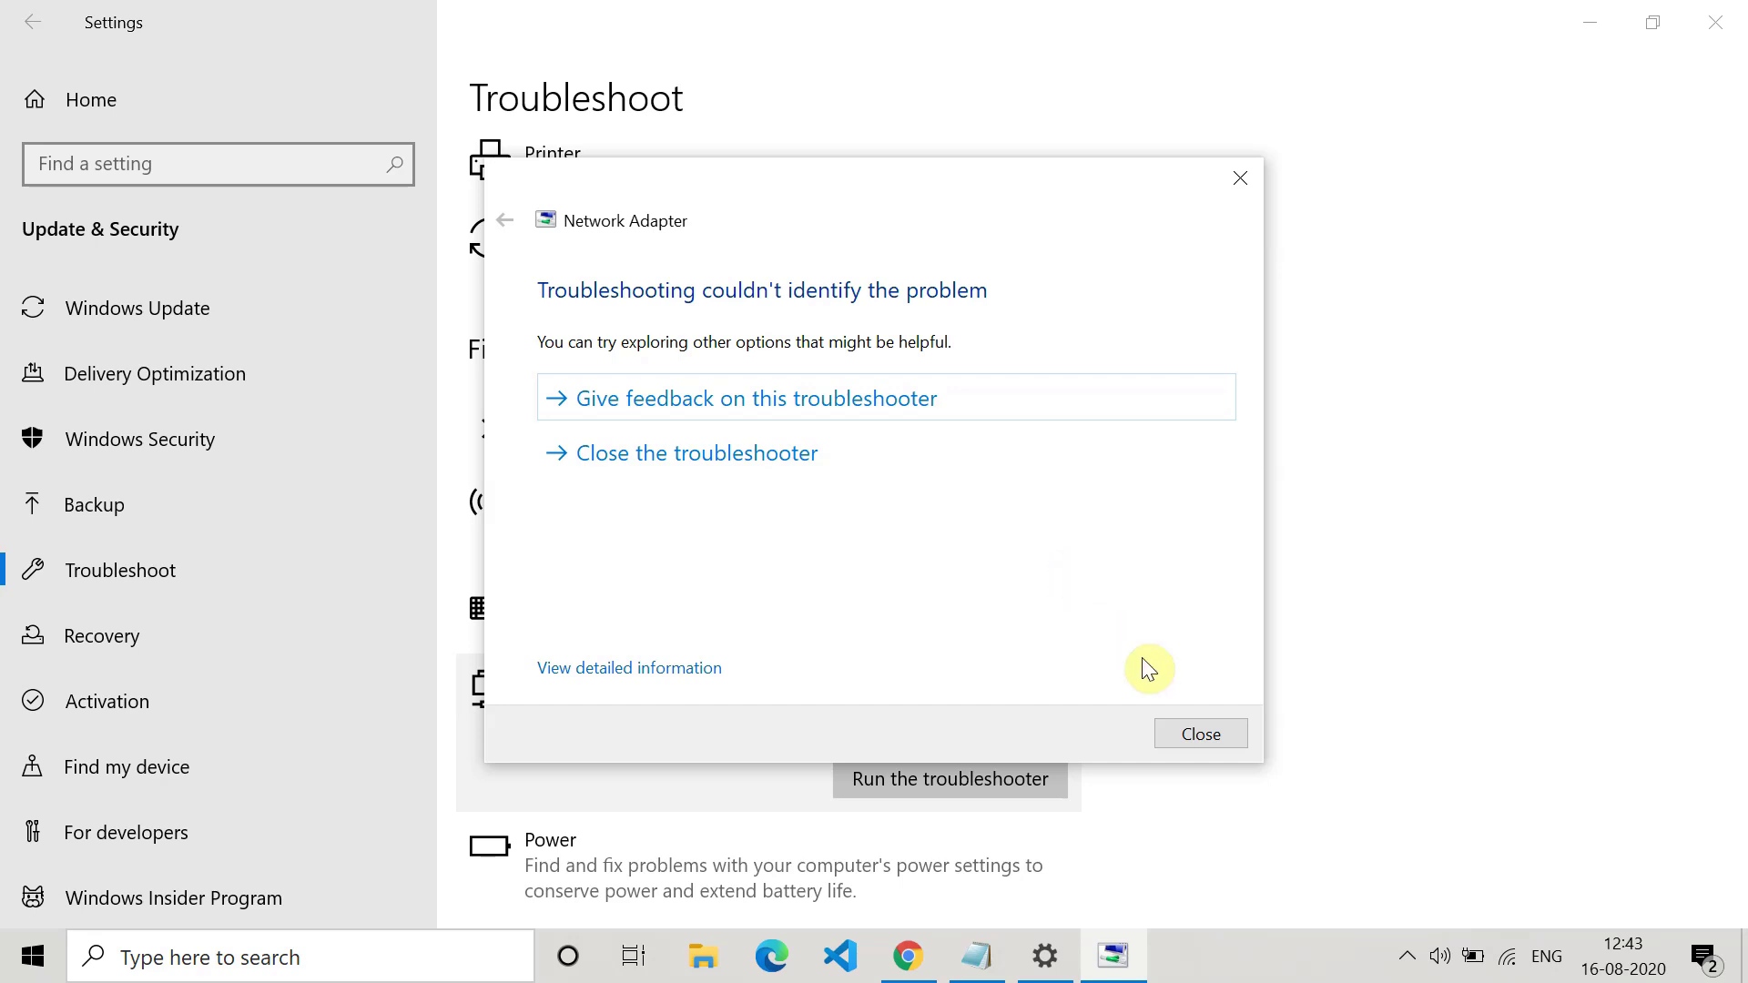
pyautogui.click(1200, 734)
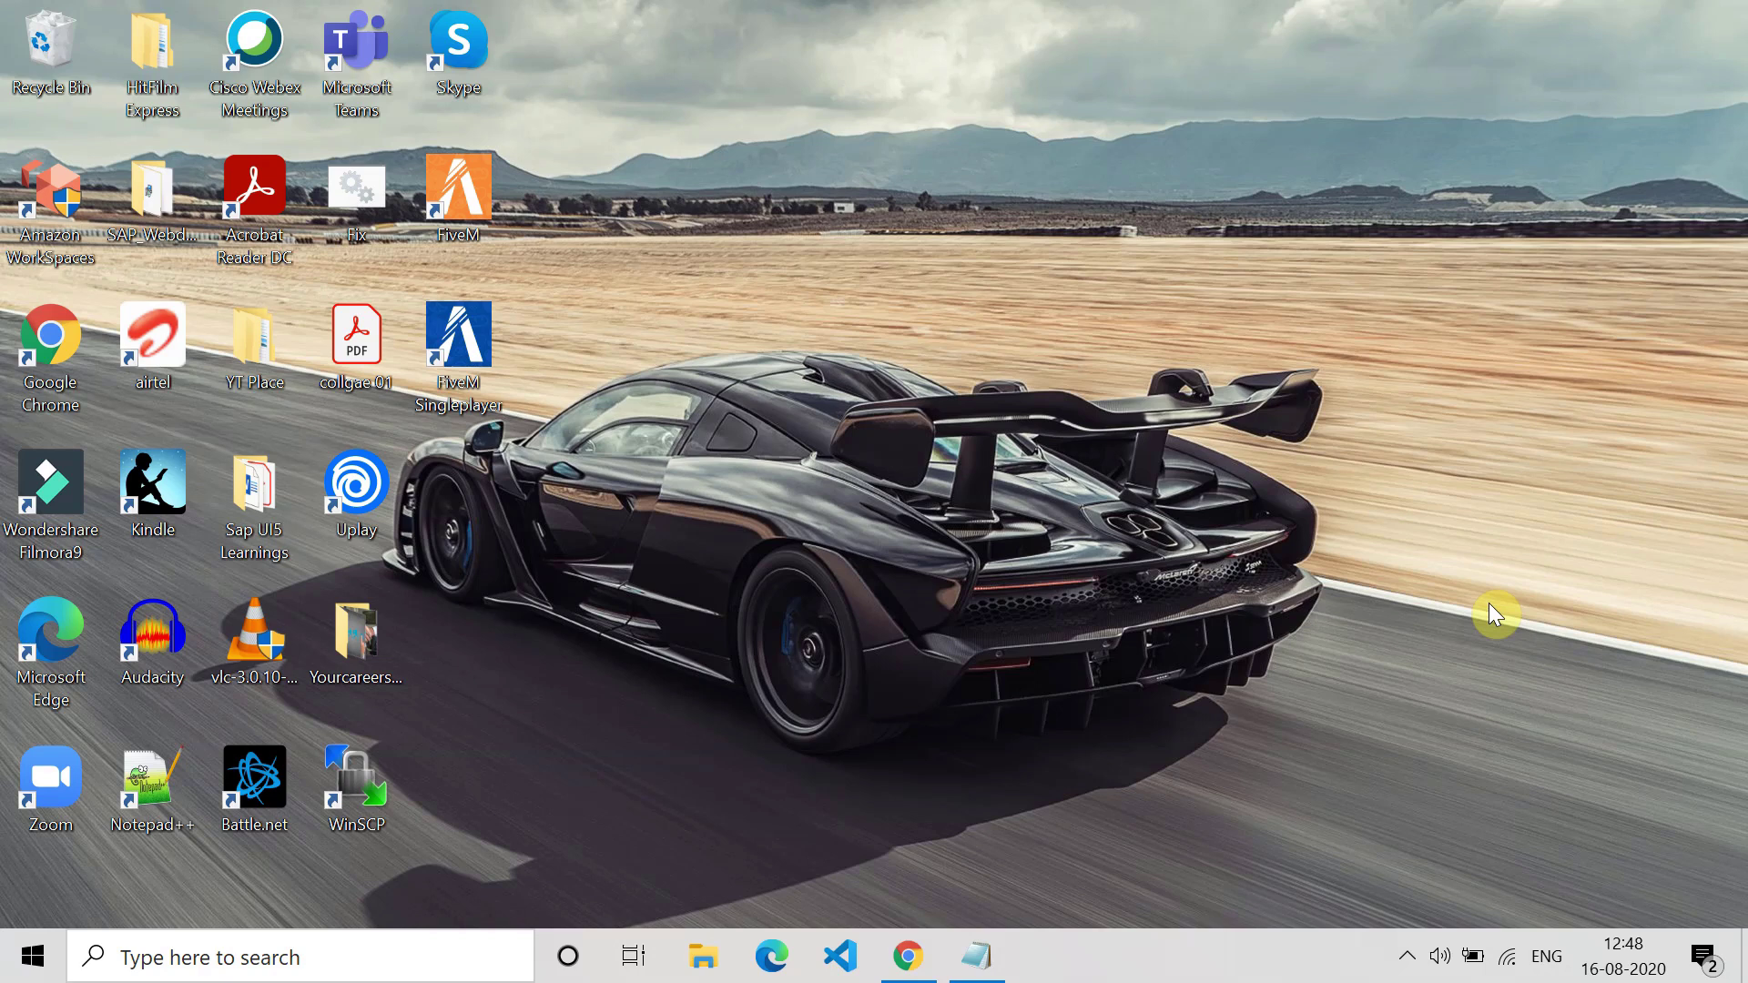
# Step: Open Services from Windows search and select WWAN AutoConfig near the bottom of the list
pyautogui.click(407, 965)
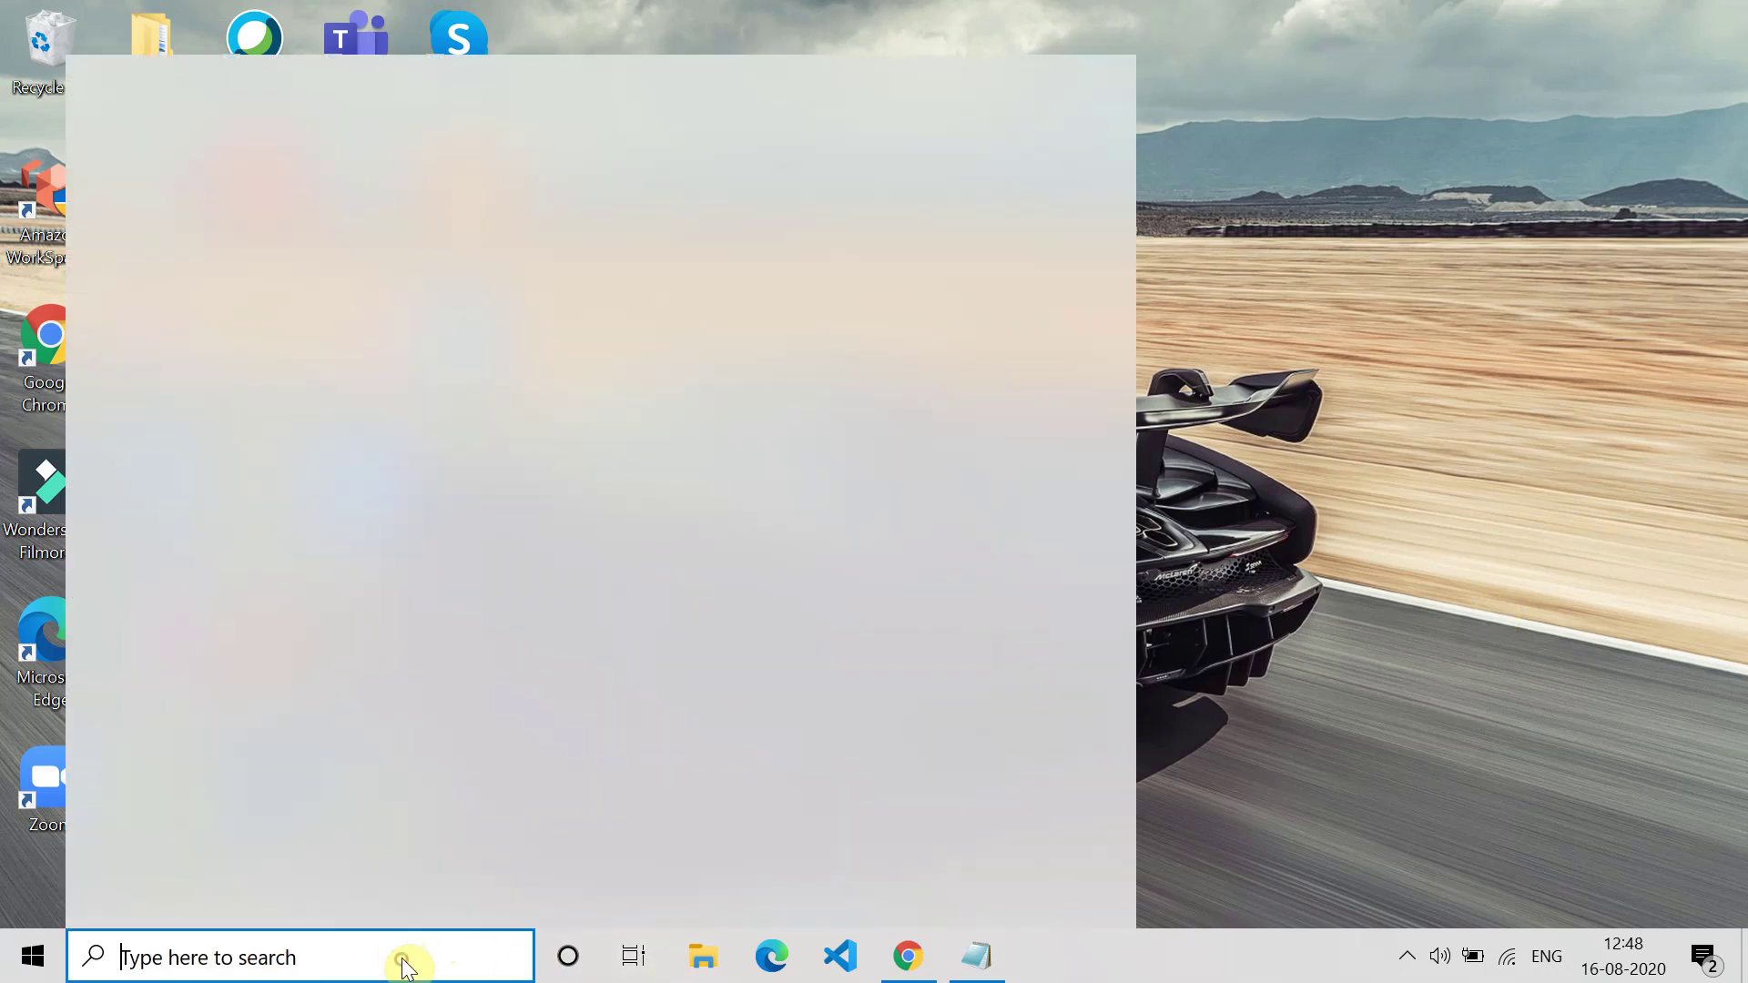
pyautogui.write('serv')
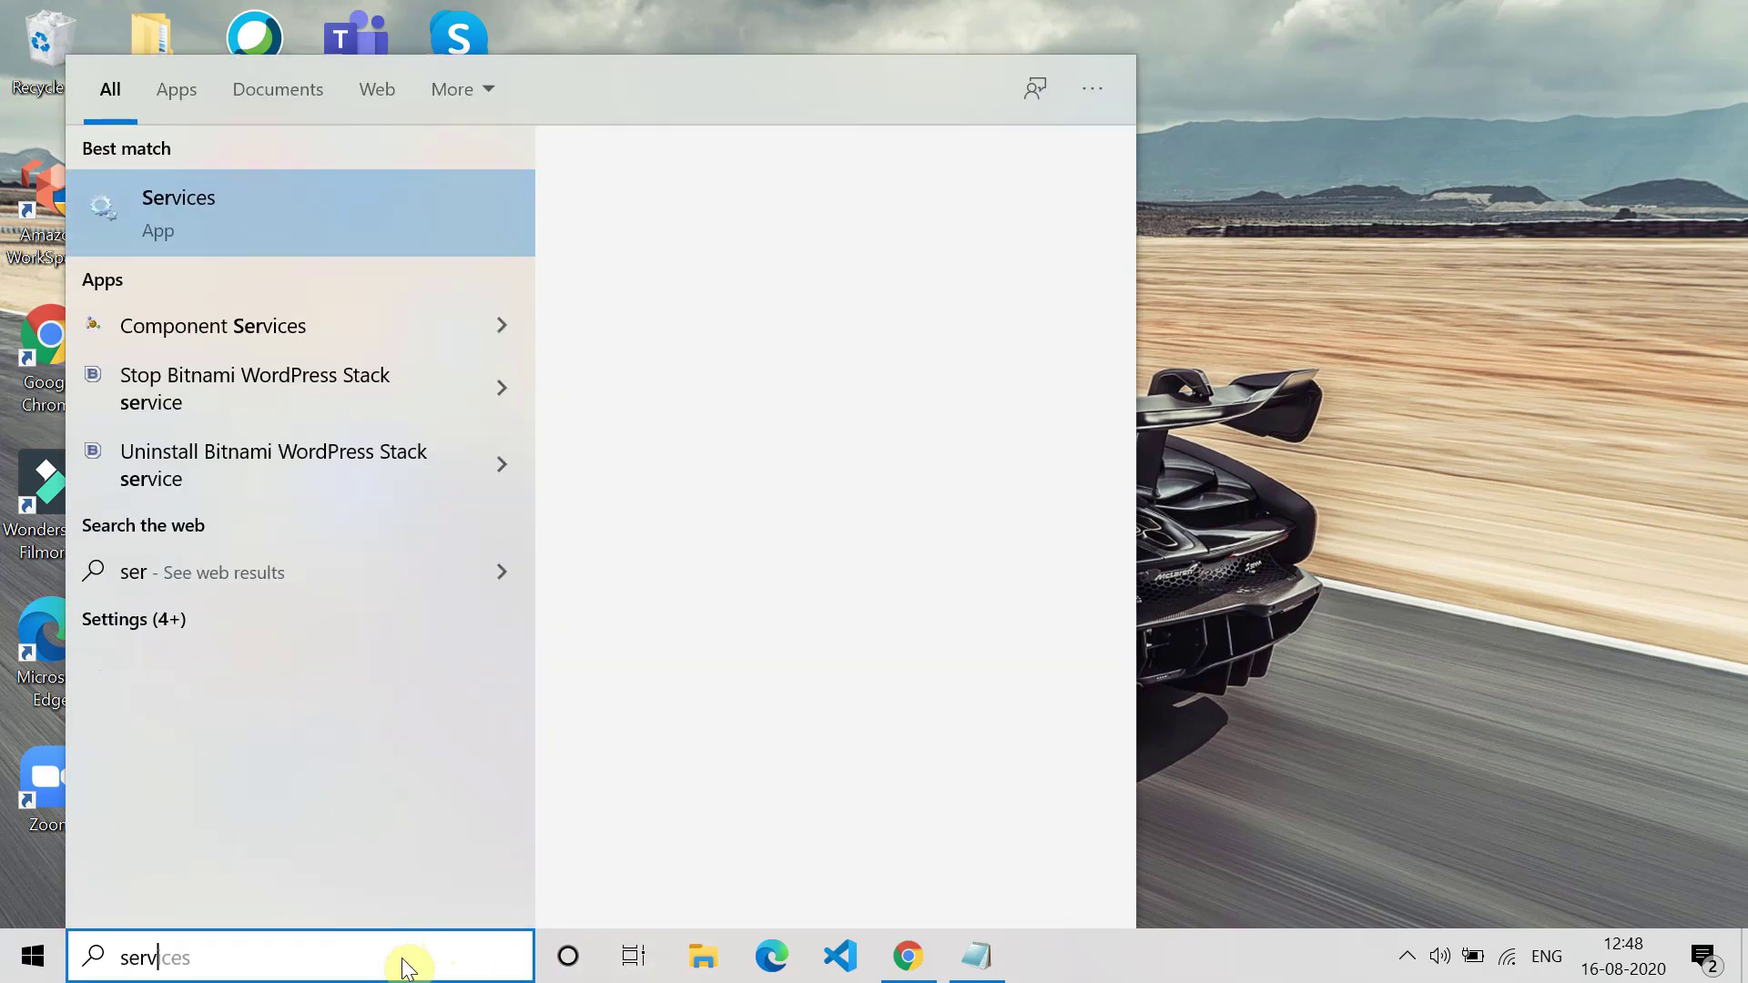
pyautogui.write('ices')
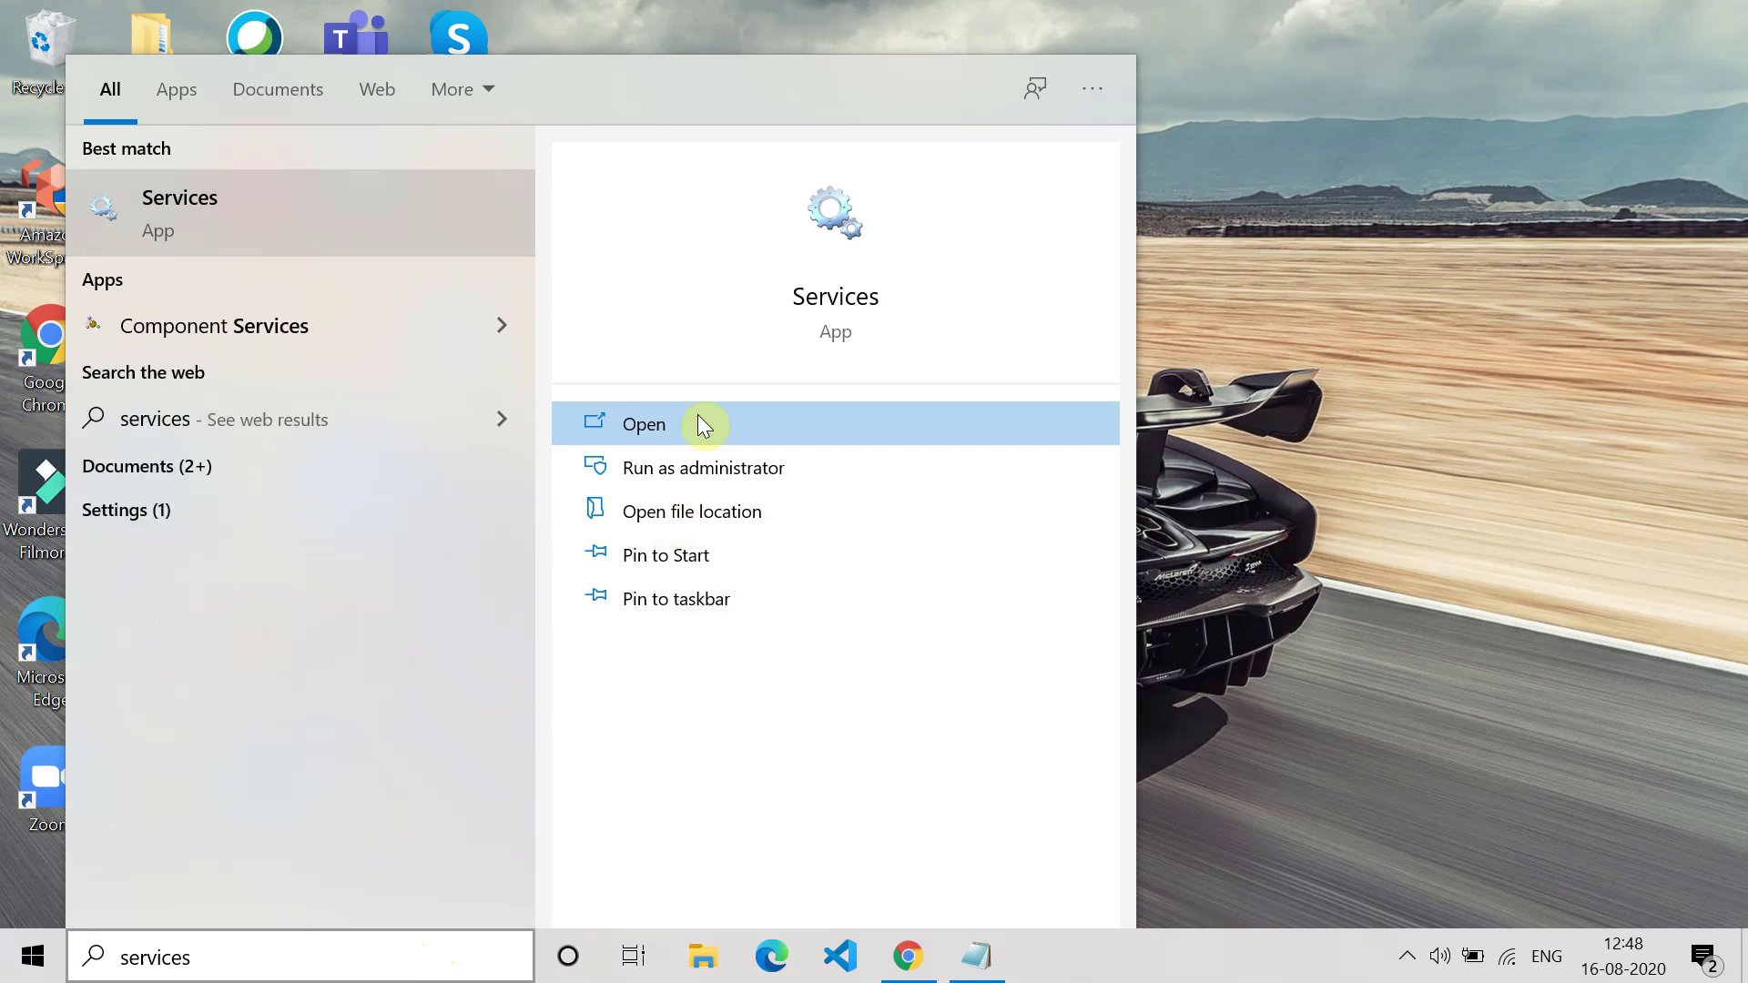
pyautogui.click(698, 420)
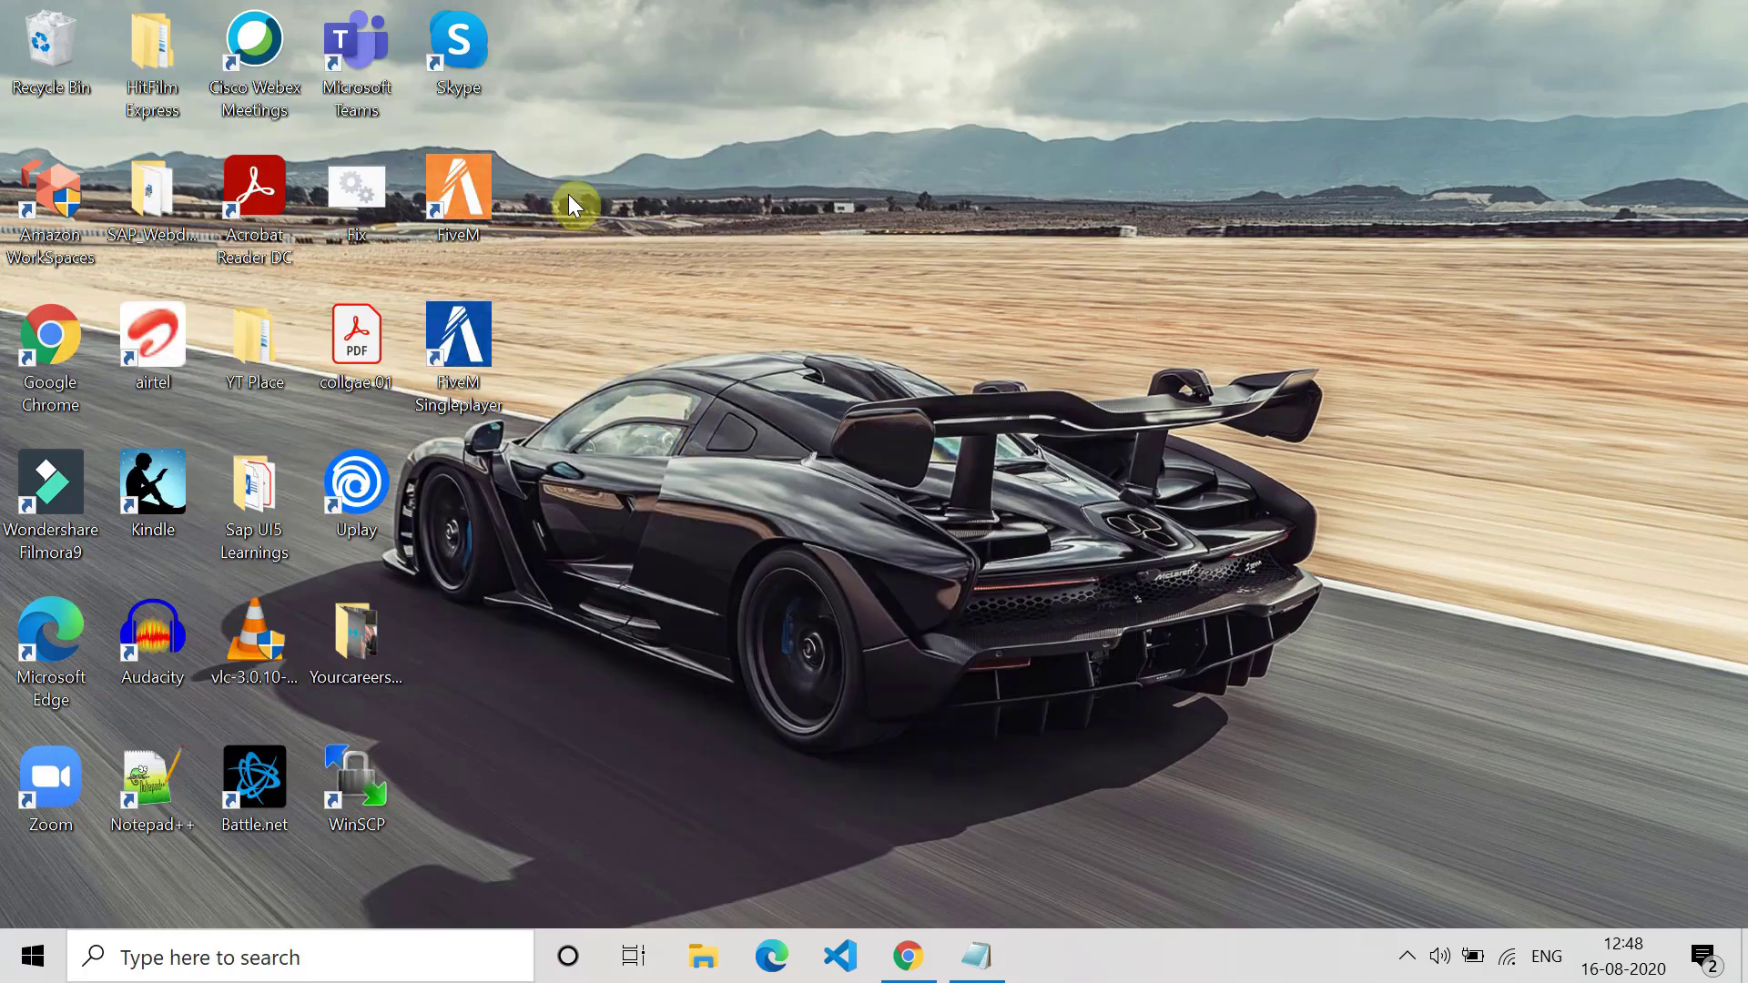
pyautogui.scroll(-10, 933, 369)
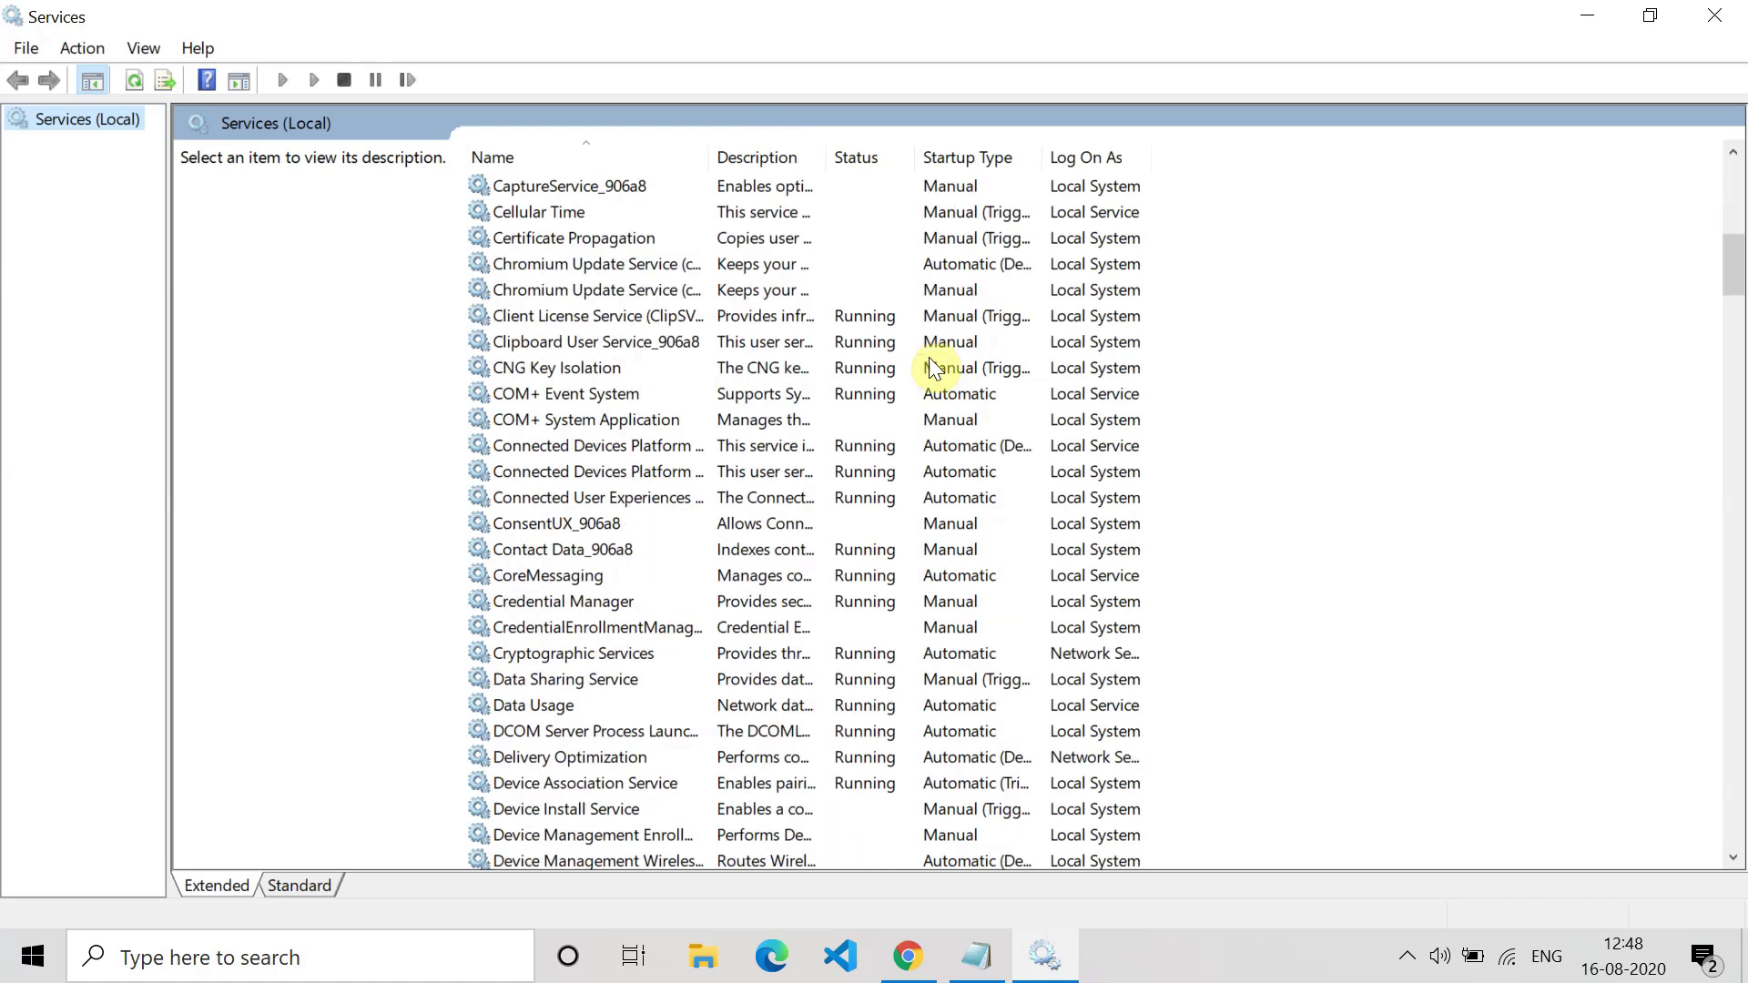
pyautogui.scroll(-20, 933, 367)
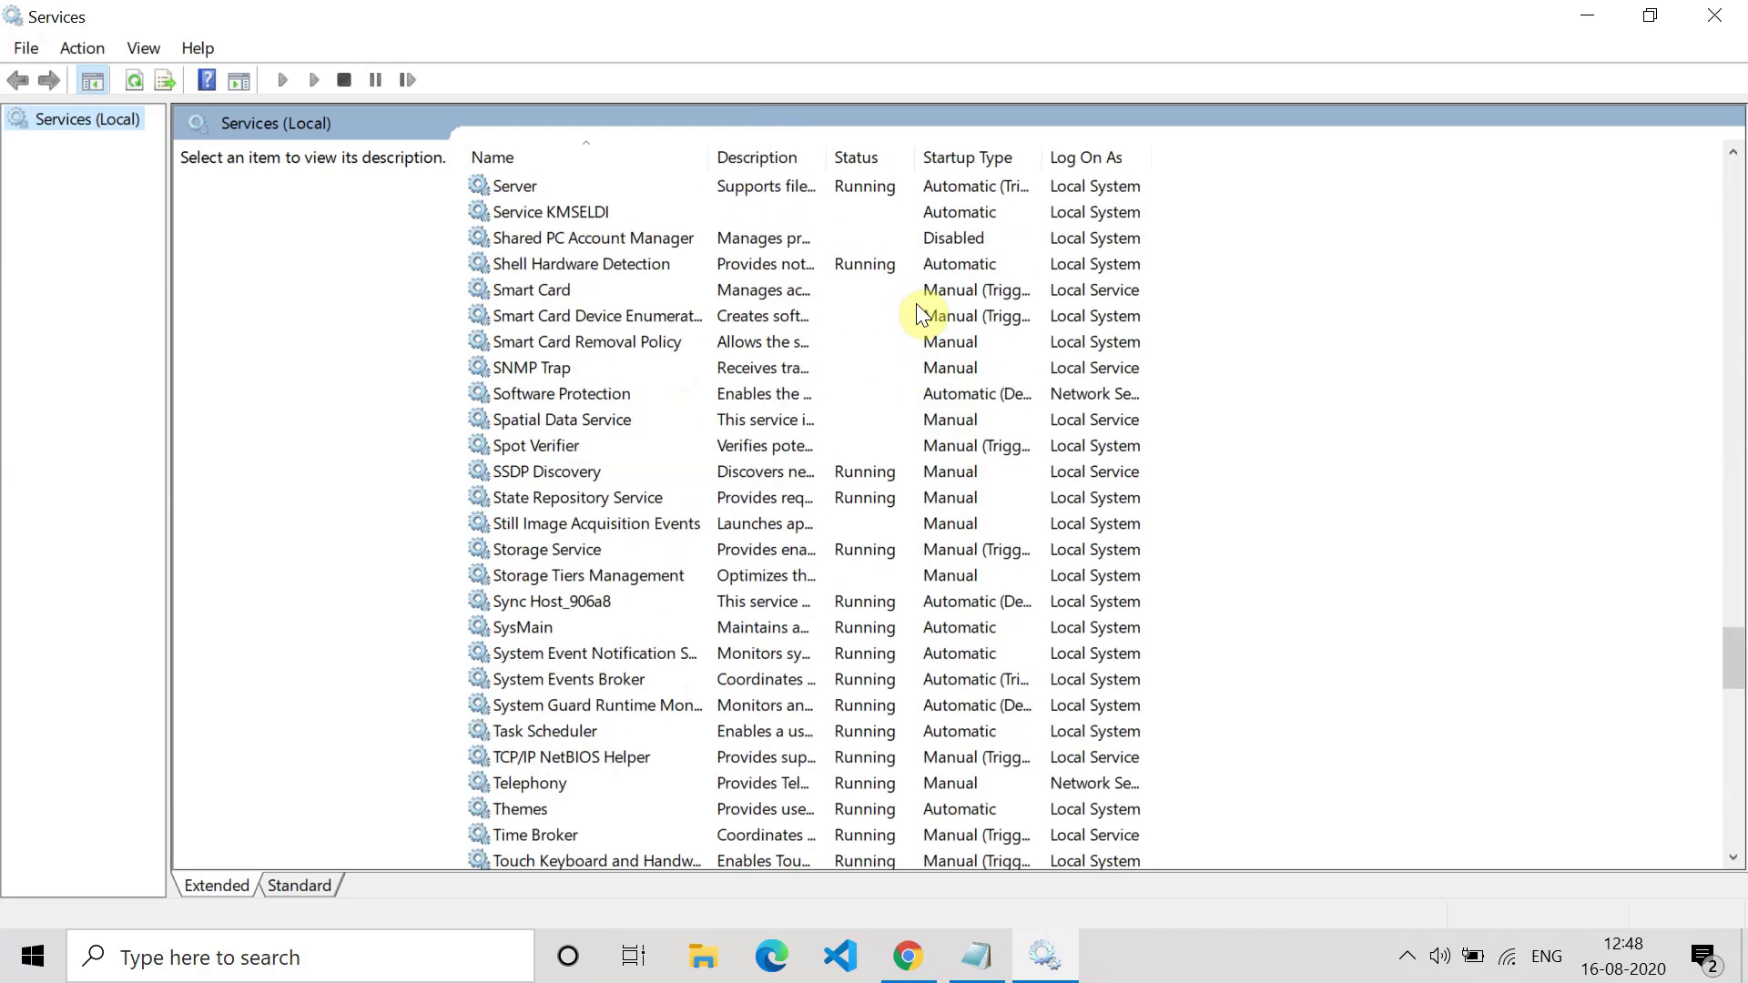
pyautogui.scroll(-20, 920, 314)
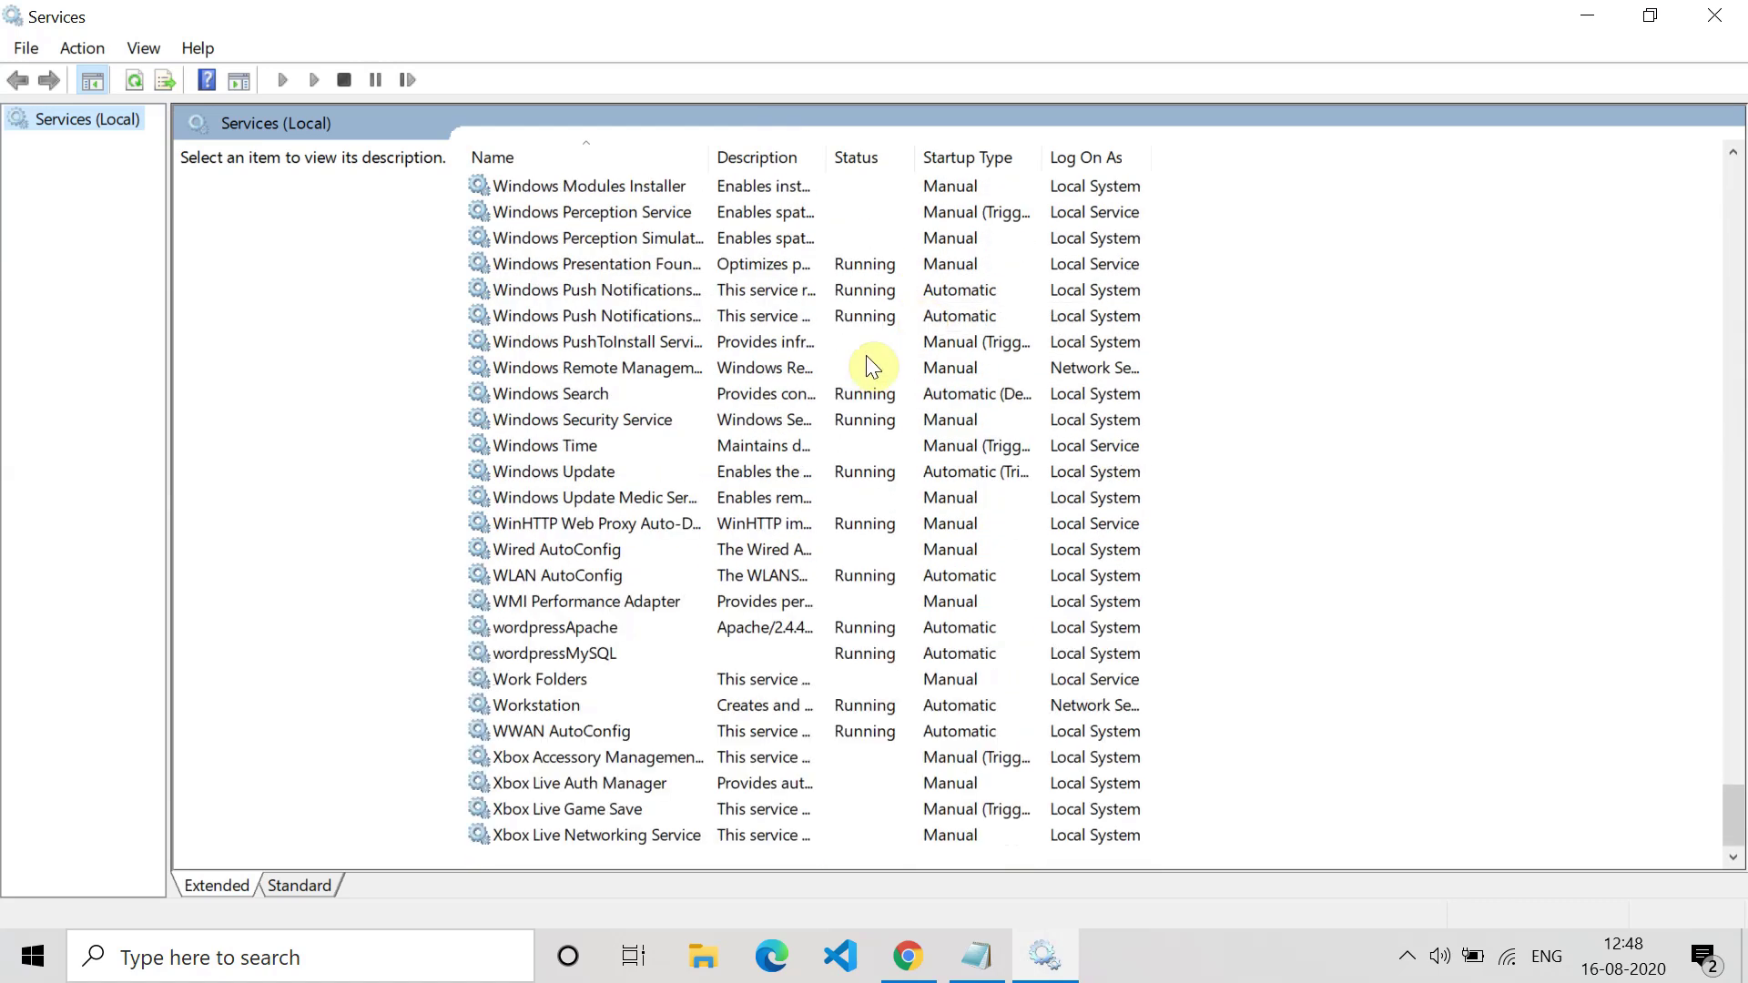
pyautogui.click(598, 733)
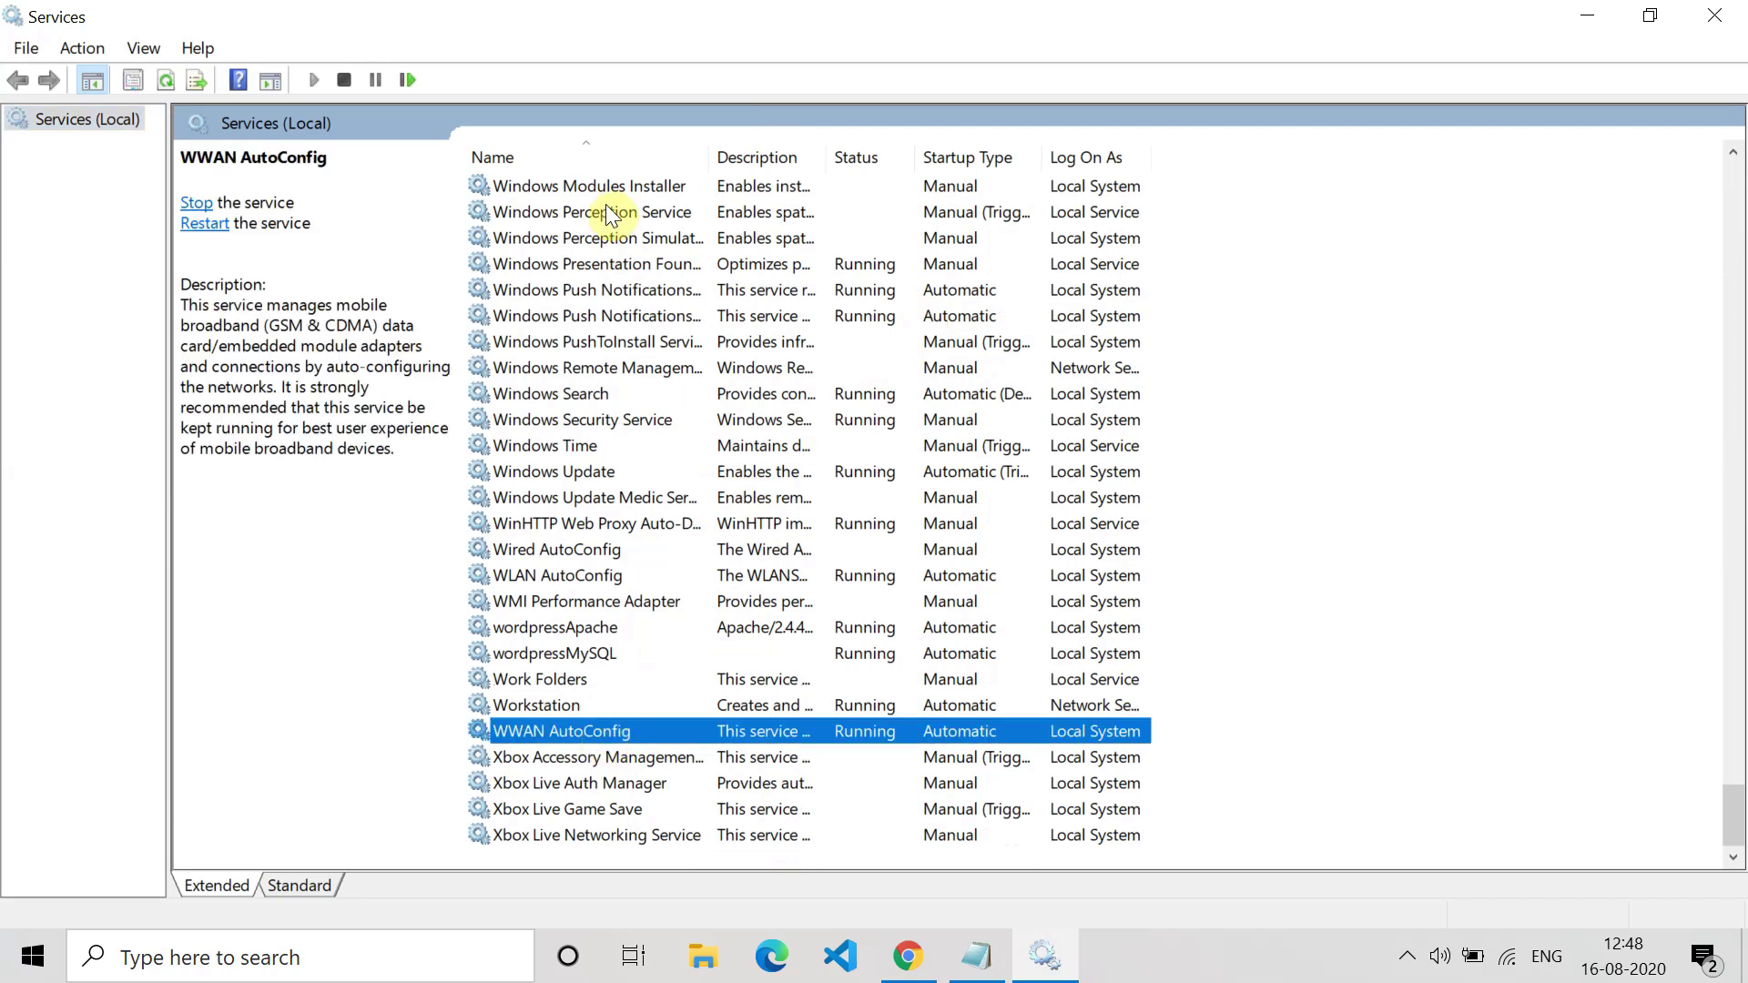
# Step: Set the WWAN AutoConfig service's startup type to Automatic and confirm with OK
pyautogui.doubleClick(648, 732)
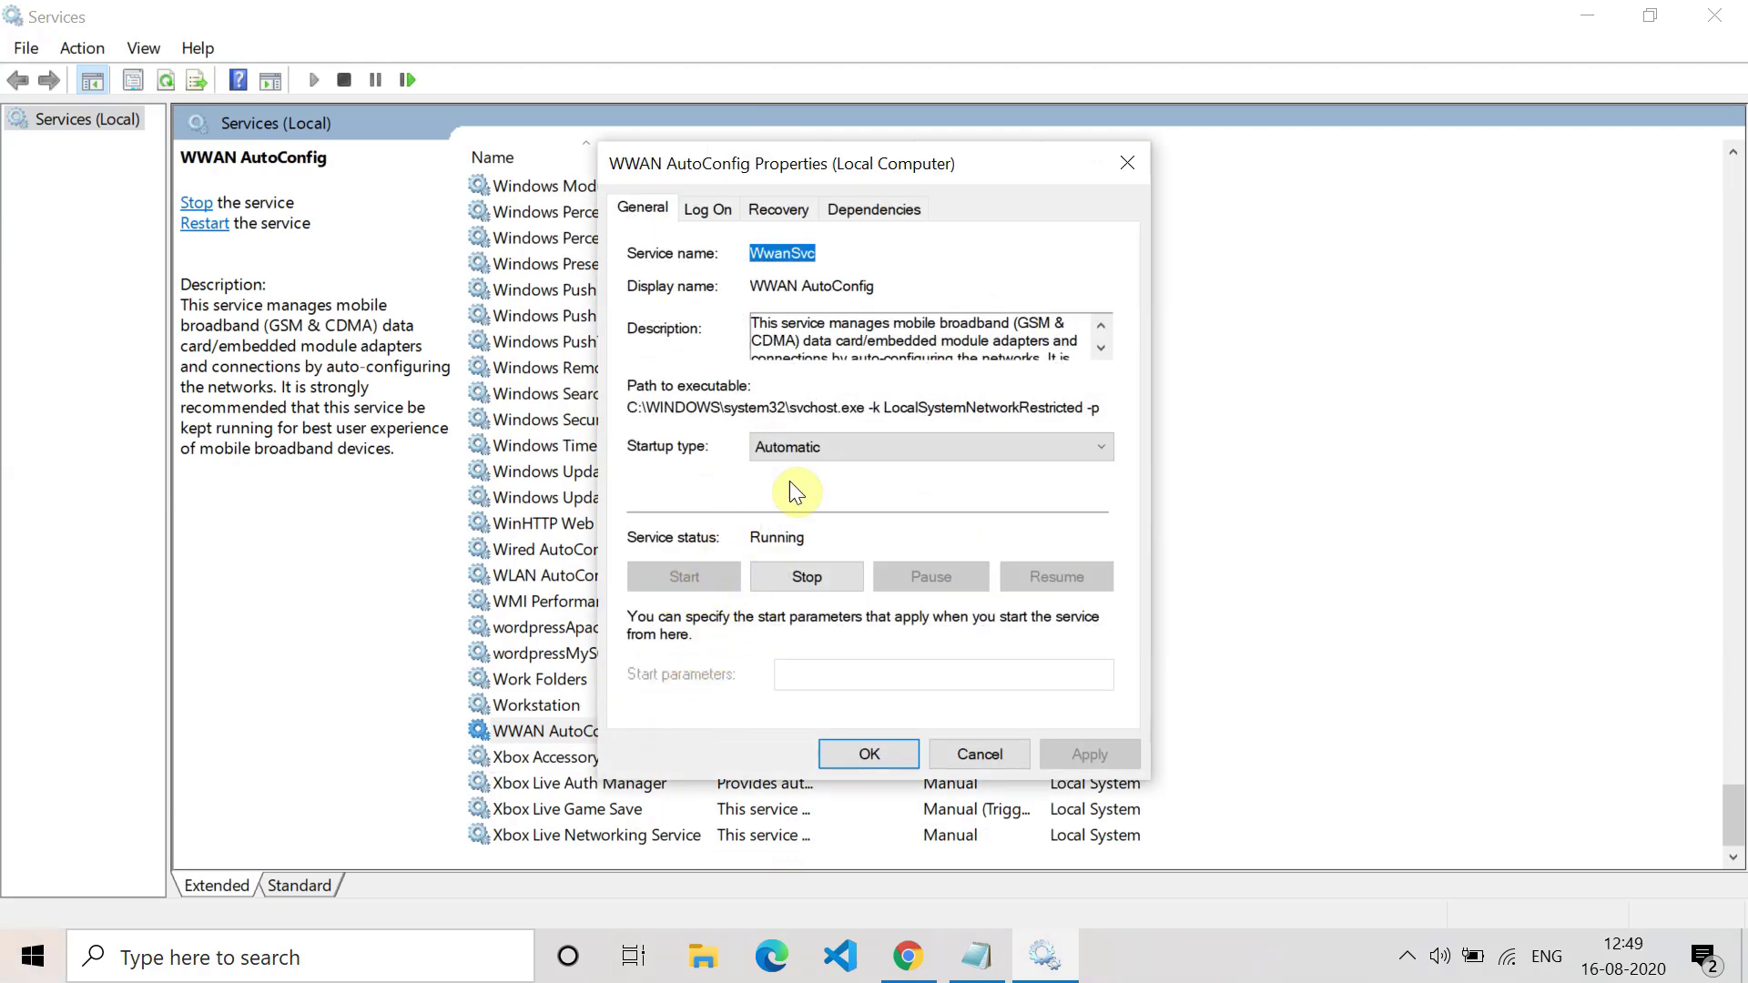
pyautogui.click(796, 449)
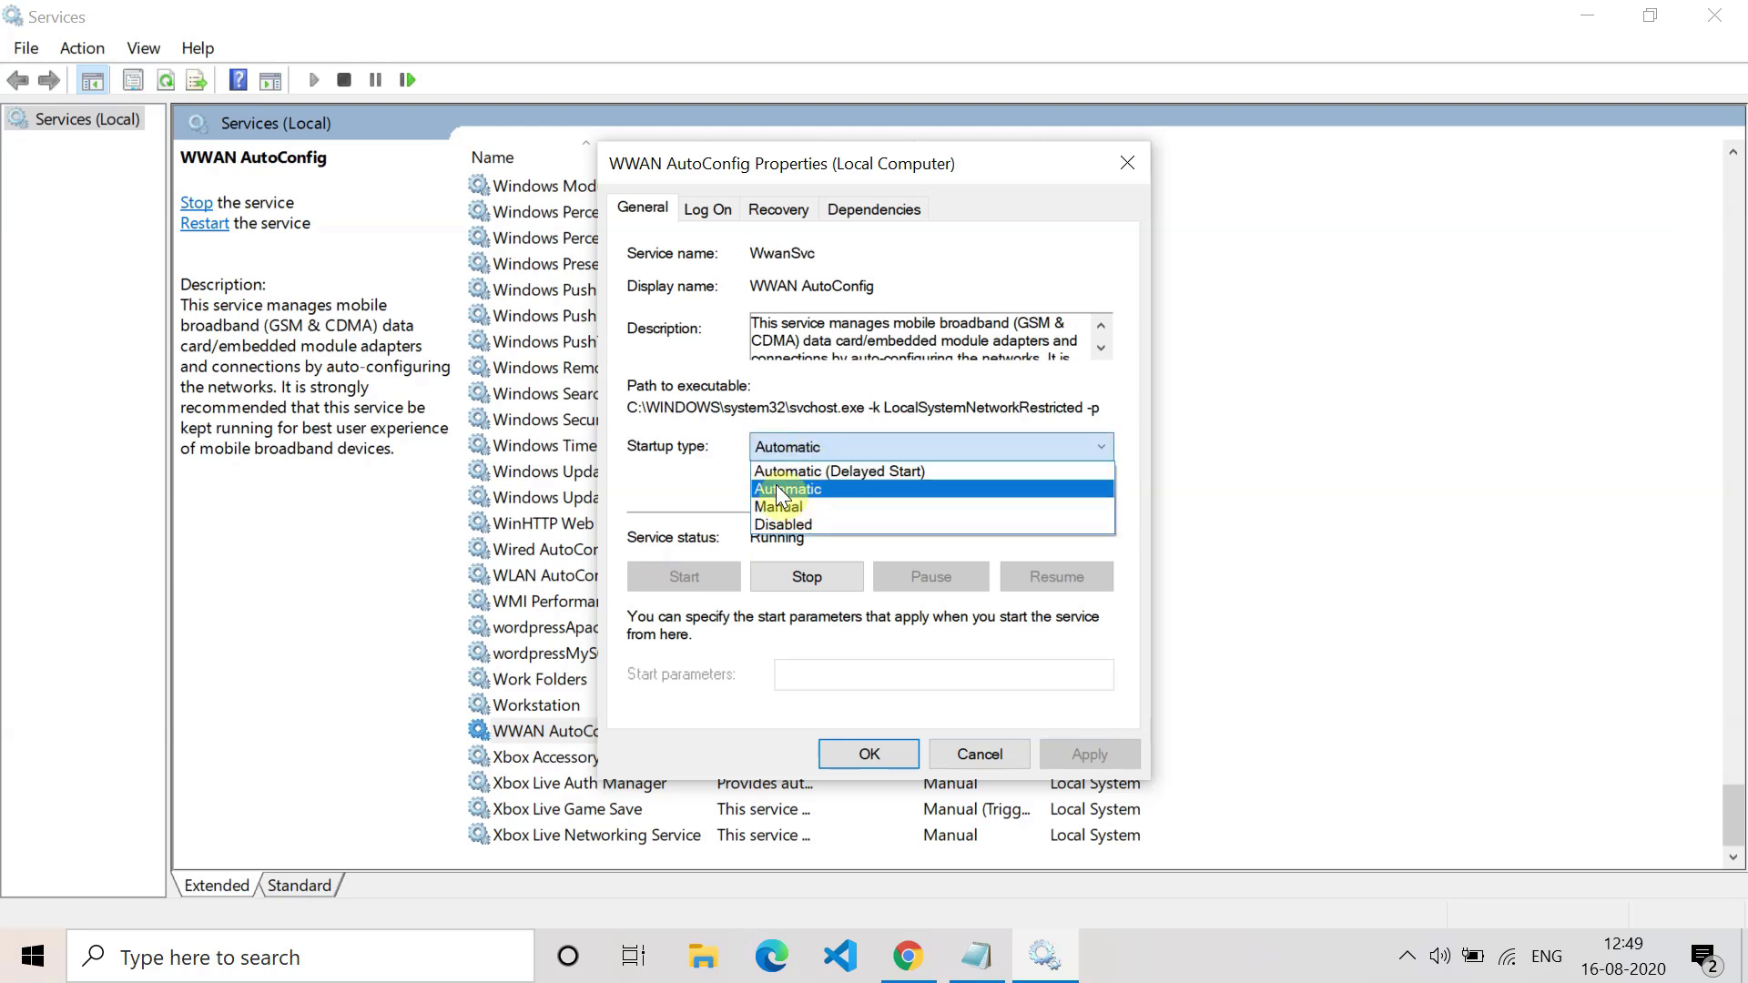
pyautogui.click(667, 475)
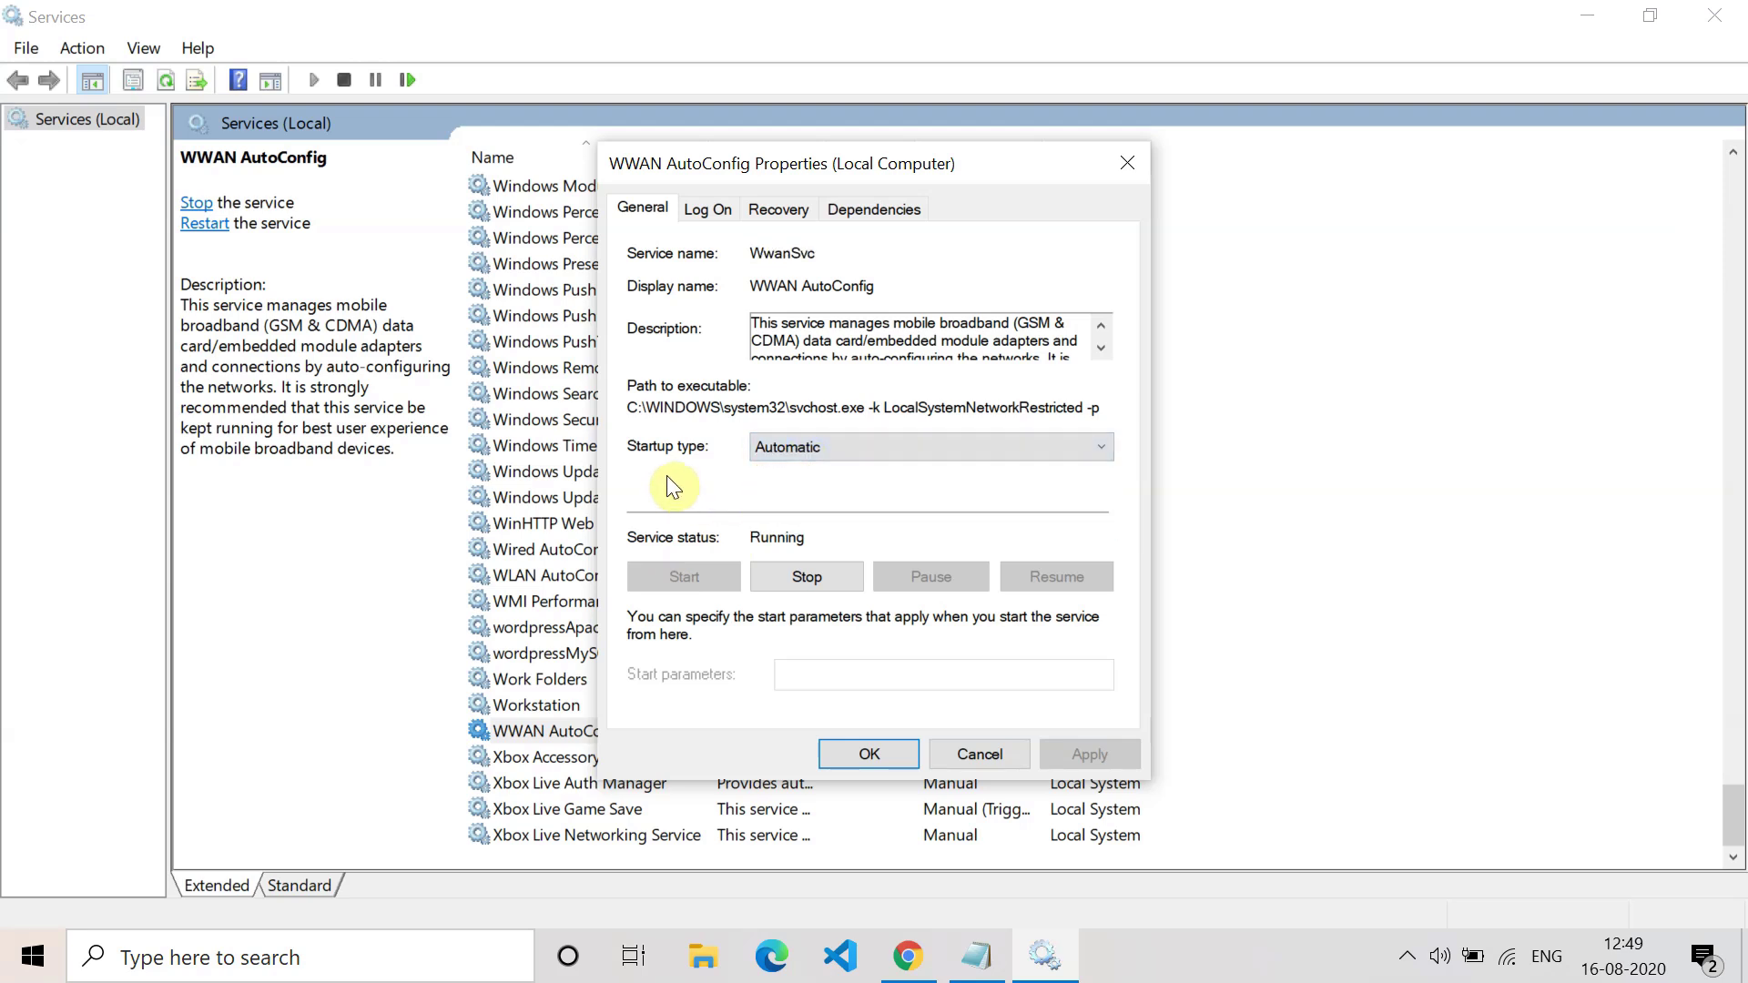
pyautogui.click(894, 762)
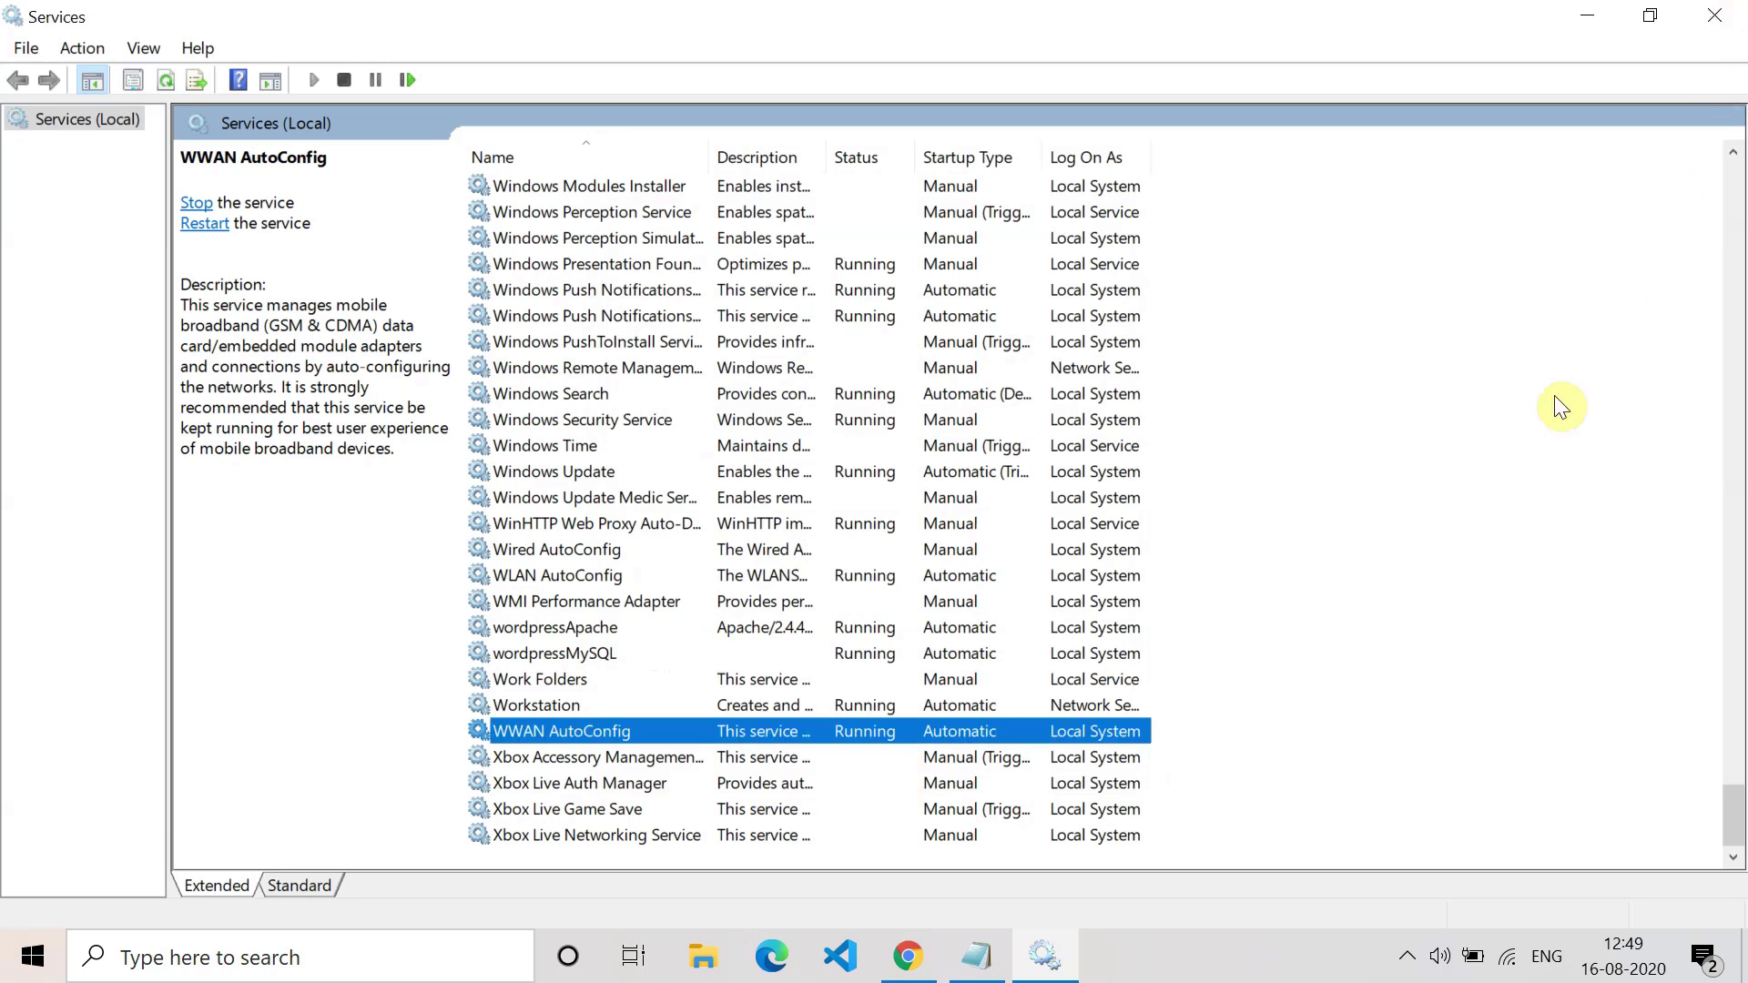